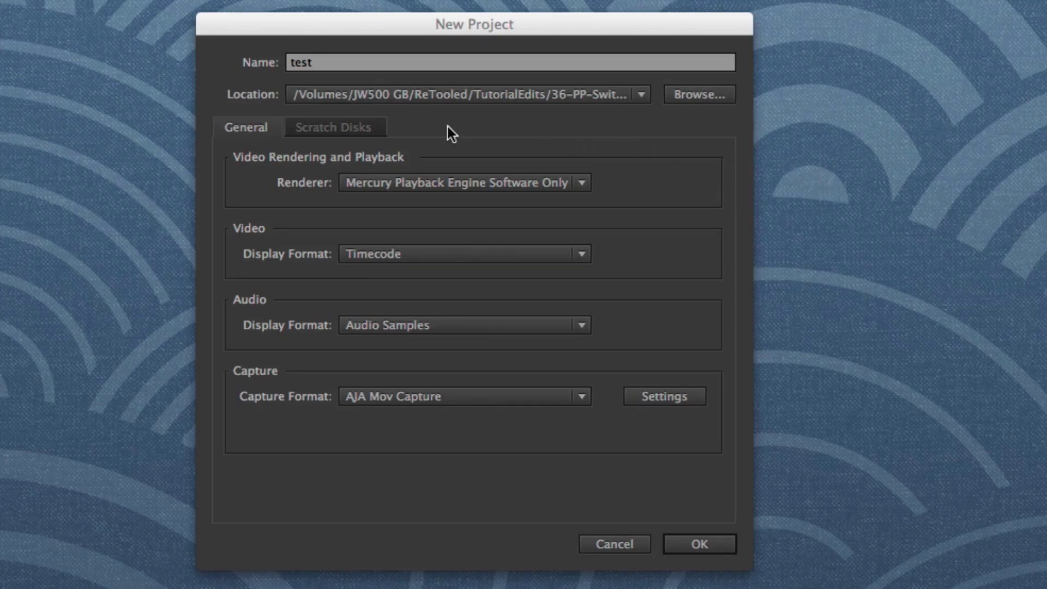
- Create the project named test with the custom scratch disk locations, overwriting the existing project of that name
click(354, 126)
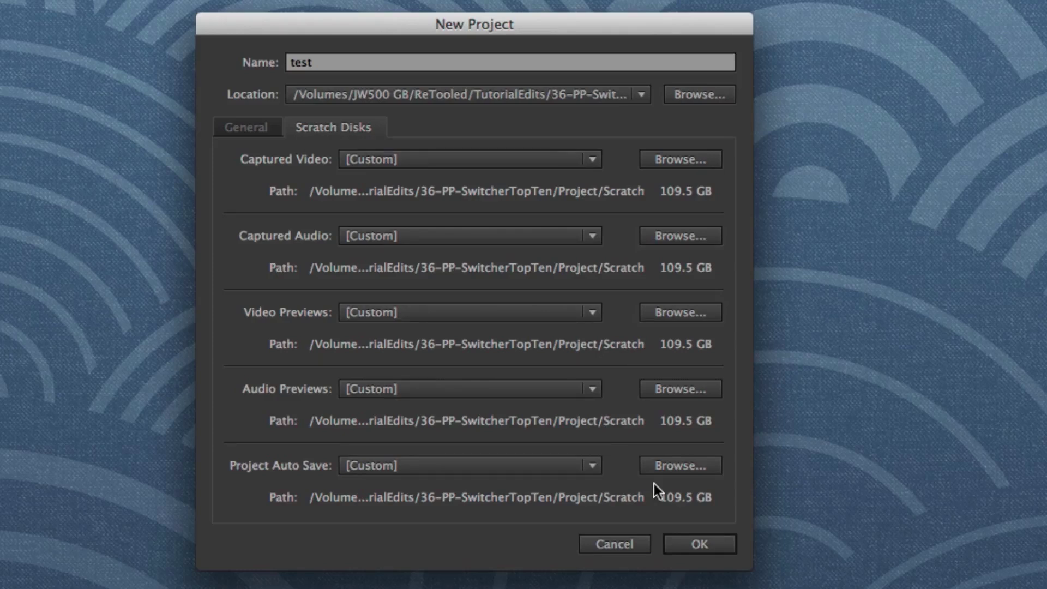
click(692, 542)
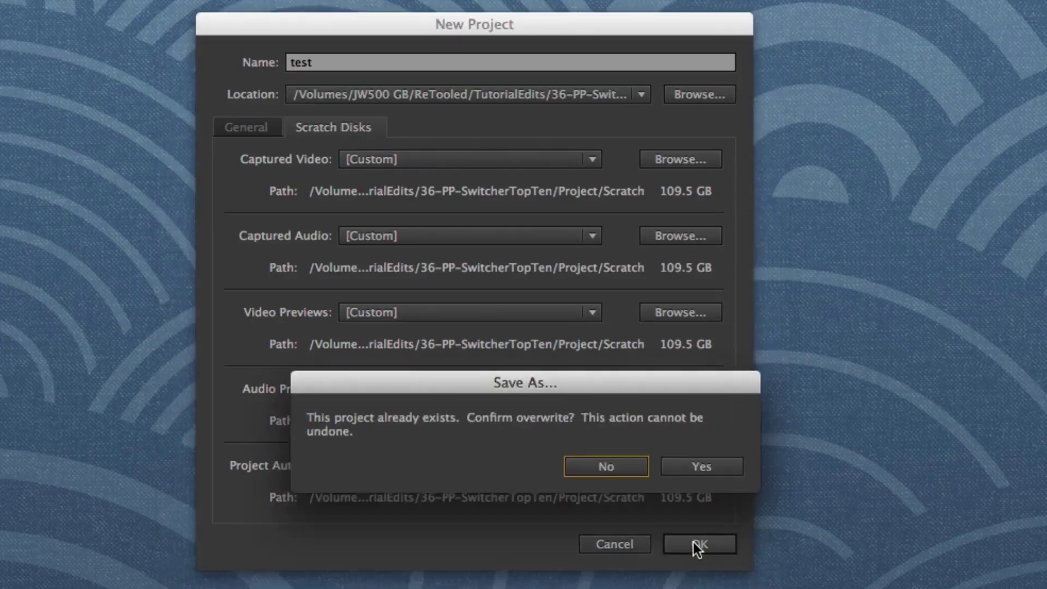
click(686, 463)
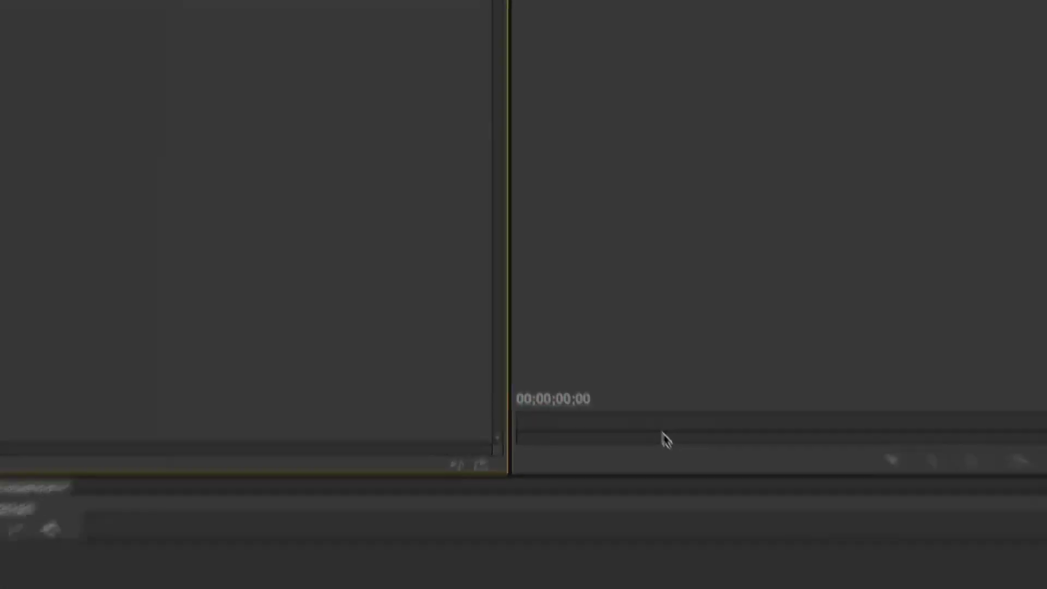
- Review the scratch disk locations in the project settings and dismiss the dialog without changes
click(72, 5)
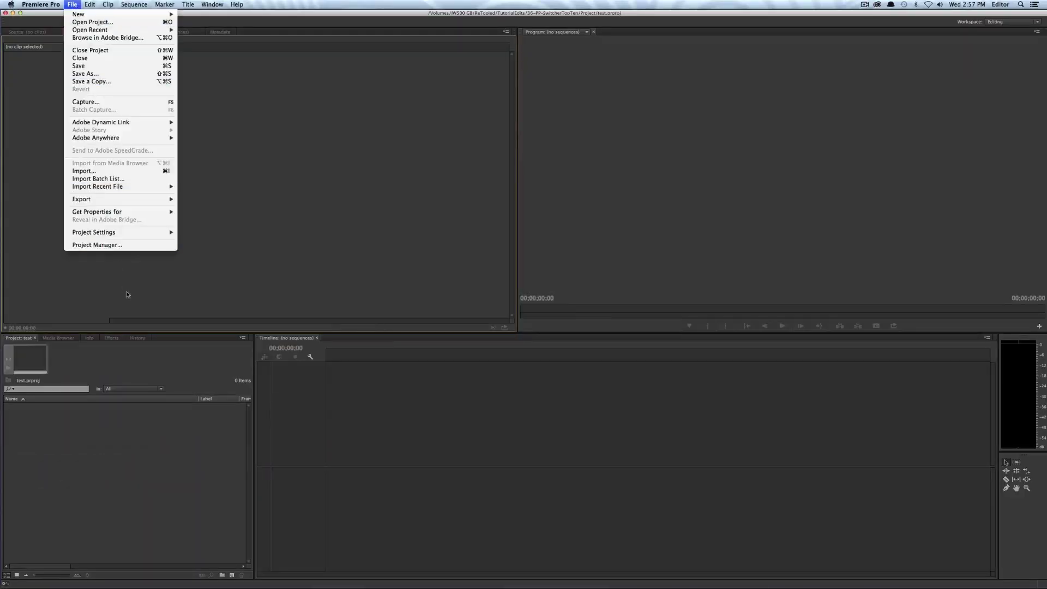
mouse_move(128, 236)
click(188, 241)
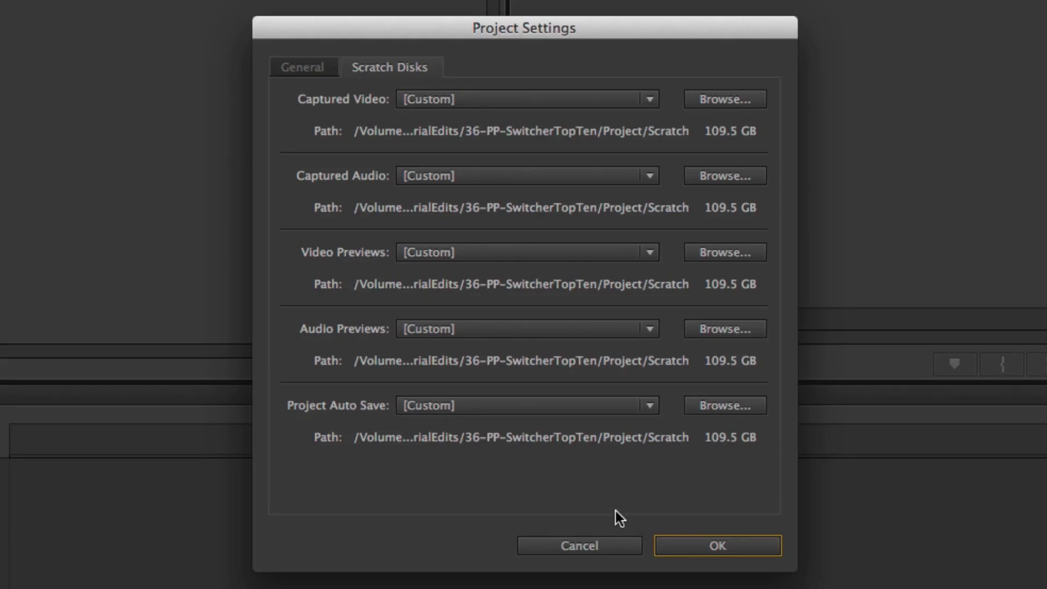
click(610, 540)
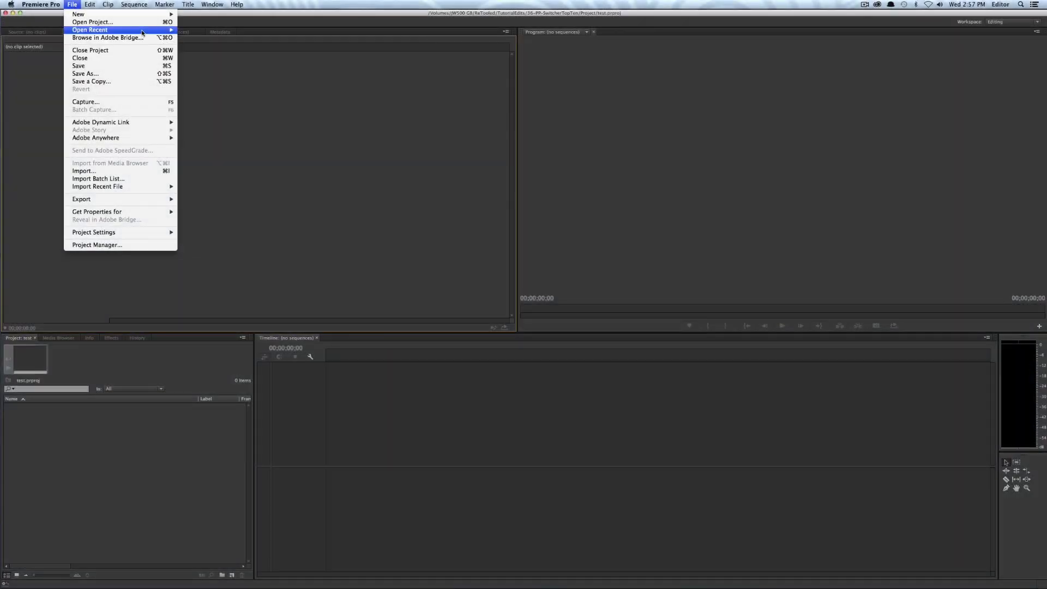
- Open the recent project 36-PP-SwitcherTopTen.prproj
mouse_move(133, 30)
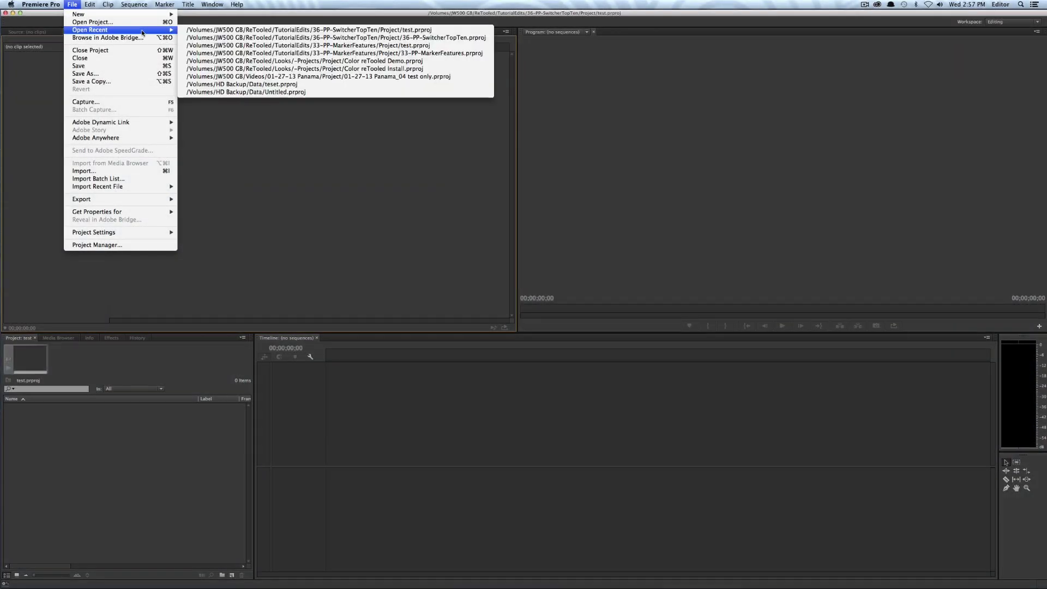
click(226, 30)
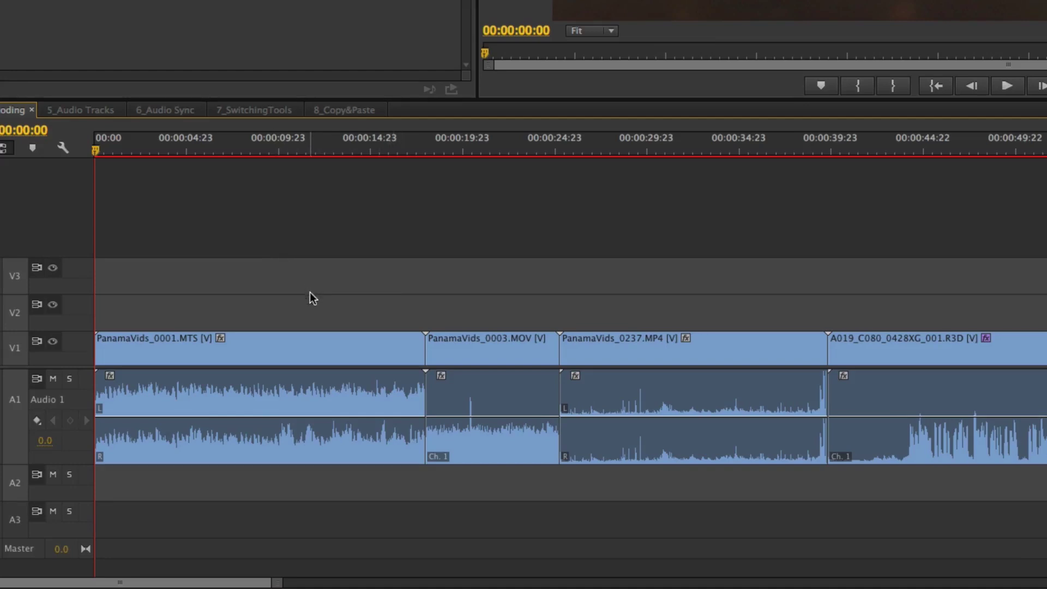
- Select the first clip, PanamaVids_0001.MTS, and preview the frames at 00:00:20:07 and 00:00:28:08 in the second and third clips
drag(311, 297, 291, 338)
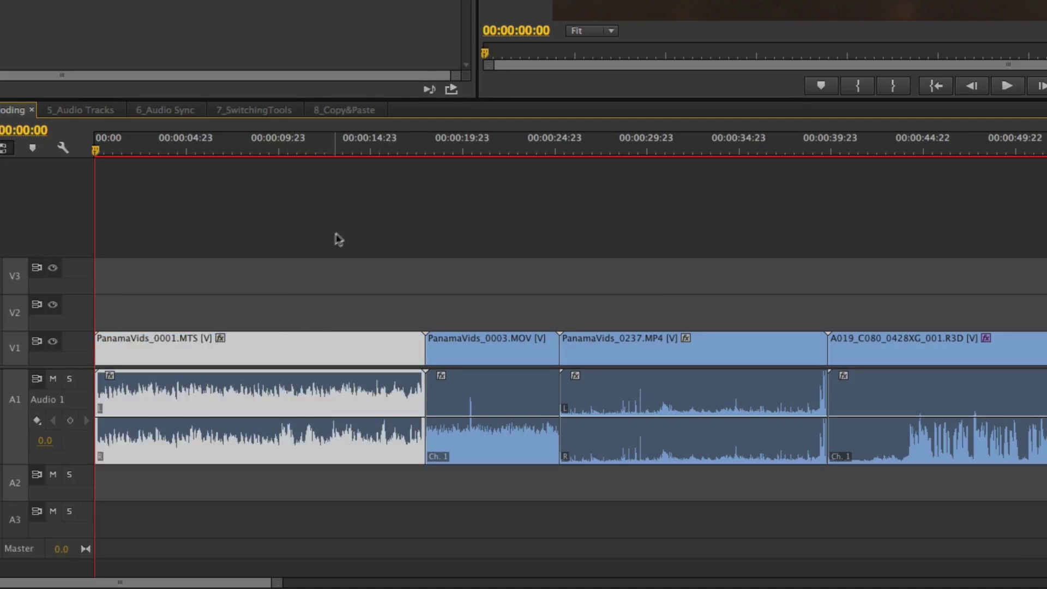
click(469, 152)
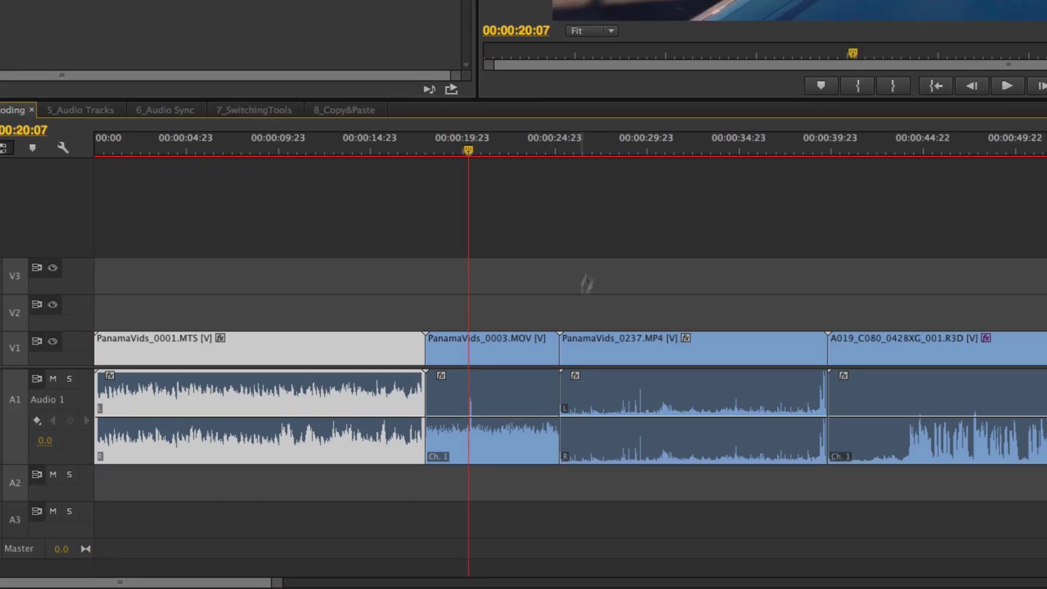
click(617, 144)
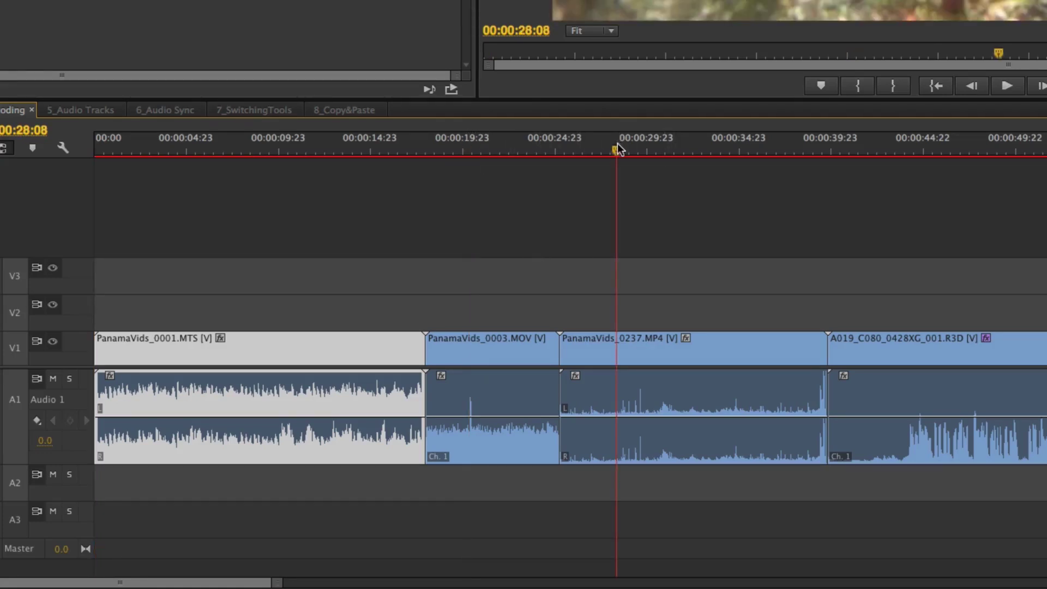
- Turn Scale to Frame Size off for the PanamaVids_0237.MP4 clip and turn it back on
right_click(676, 339)
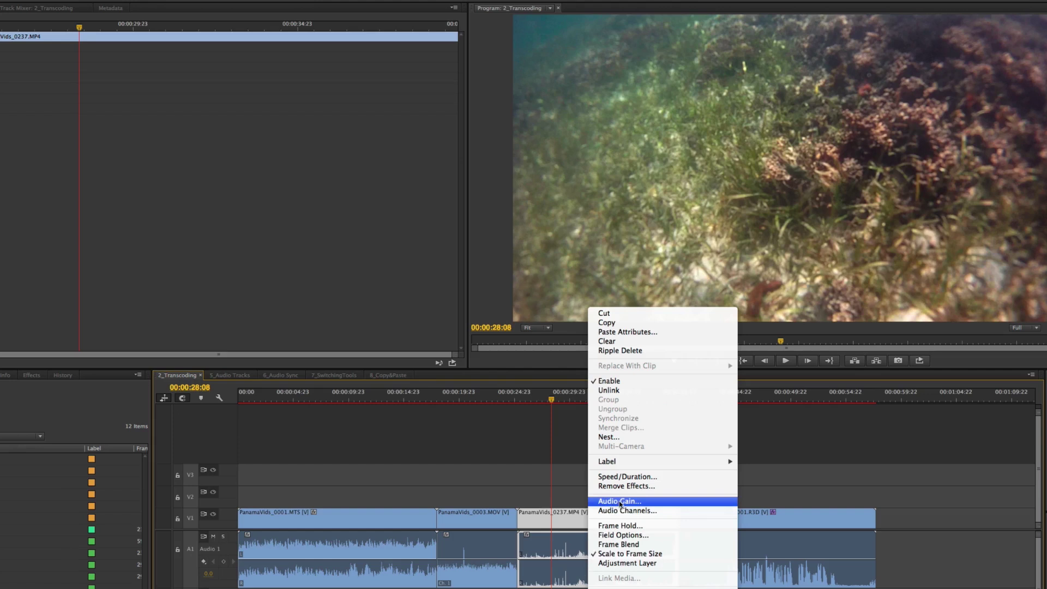
click(630, 554)
right_click(593, 520)
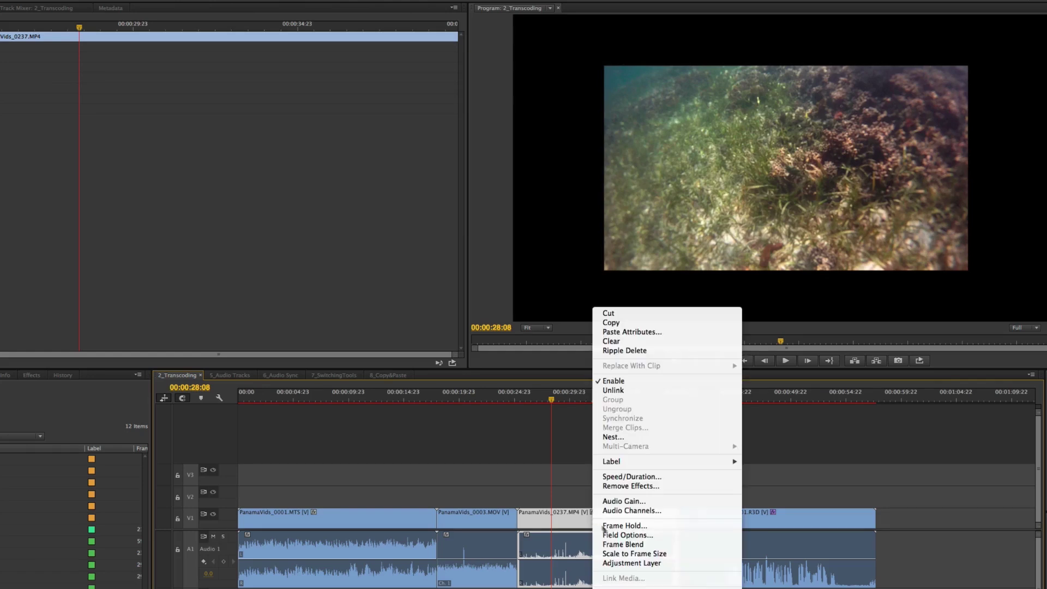
click(636, 554)
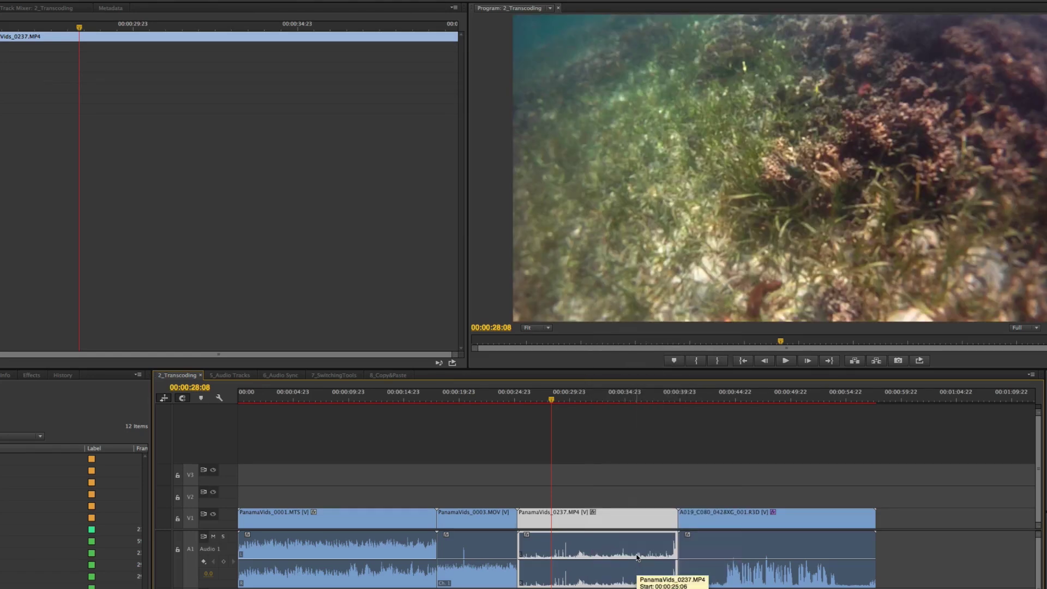
- Play the 2_Transcoding sequence from its start and preview frames of the R3D clip at 00:00:42:15 and MP4 clip at 00:00:35:01
click(709, 401)
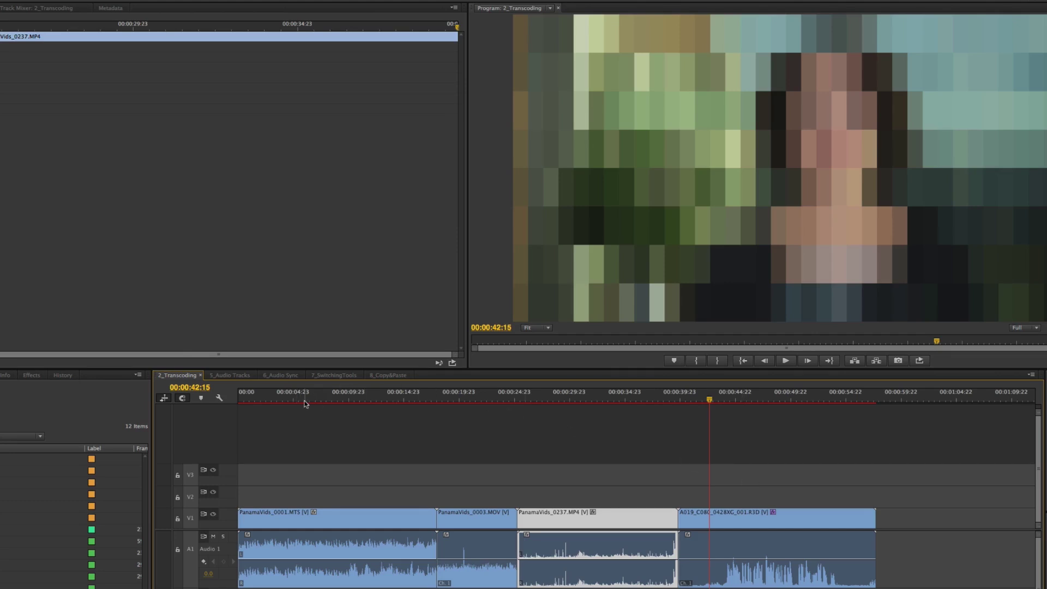
click(246, 400)
key(space)
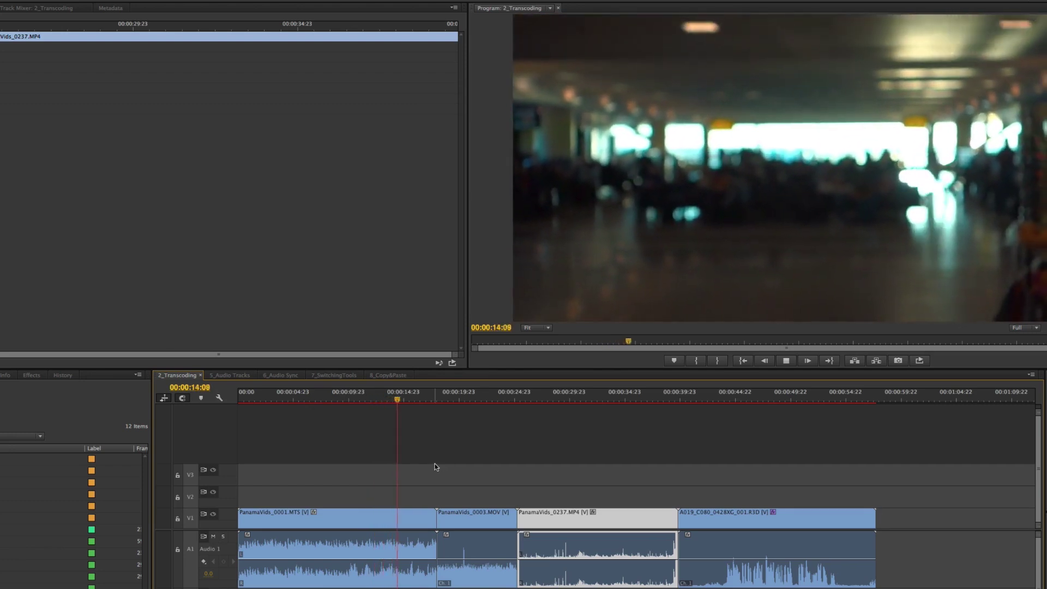
key(space)
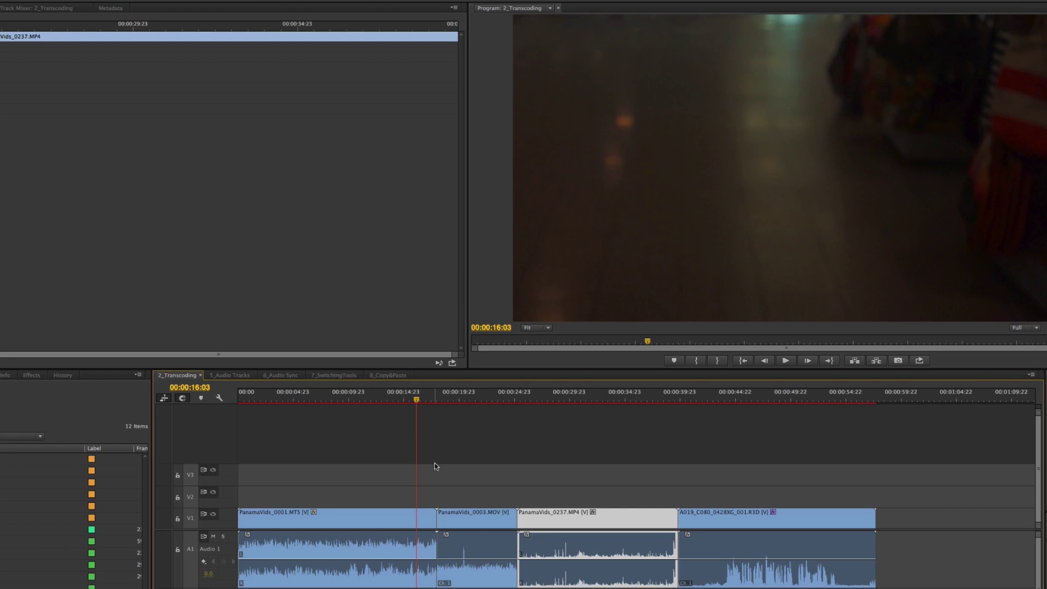
click(710, 400)
click(709, 400)
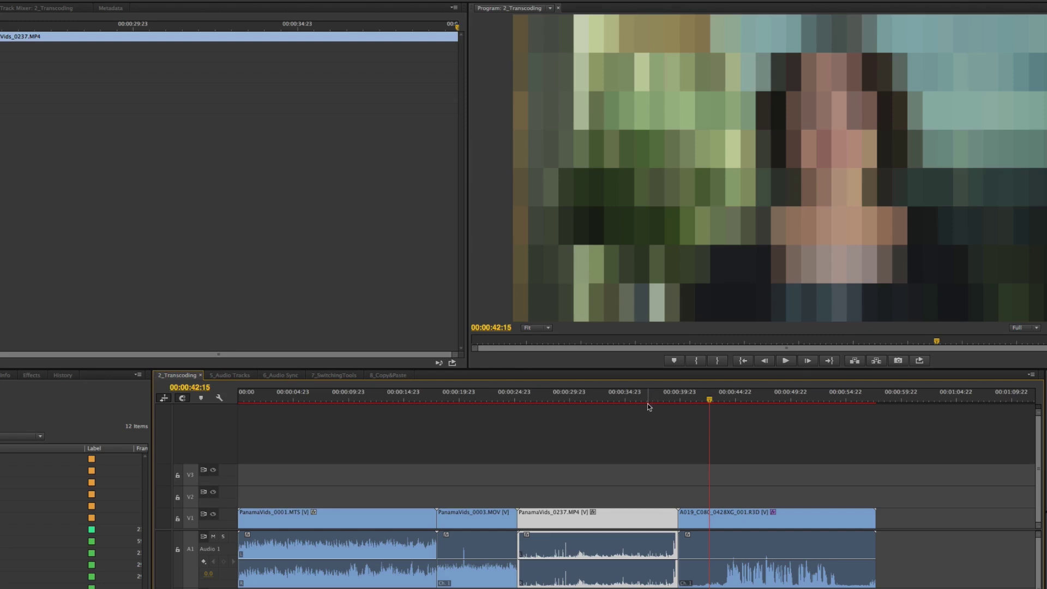
click(626, 401)
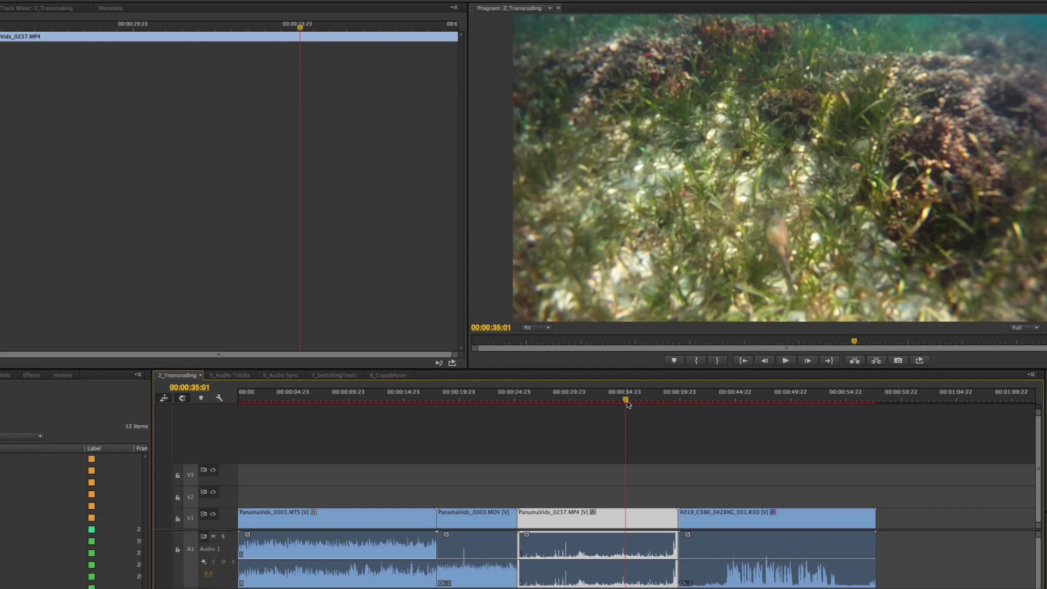
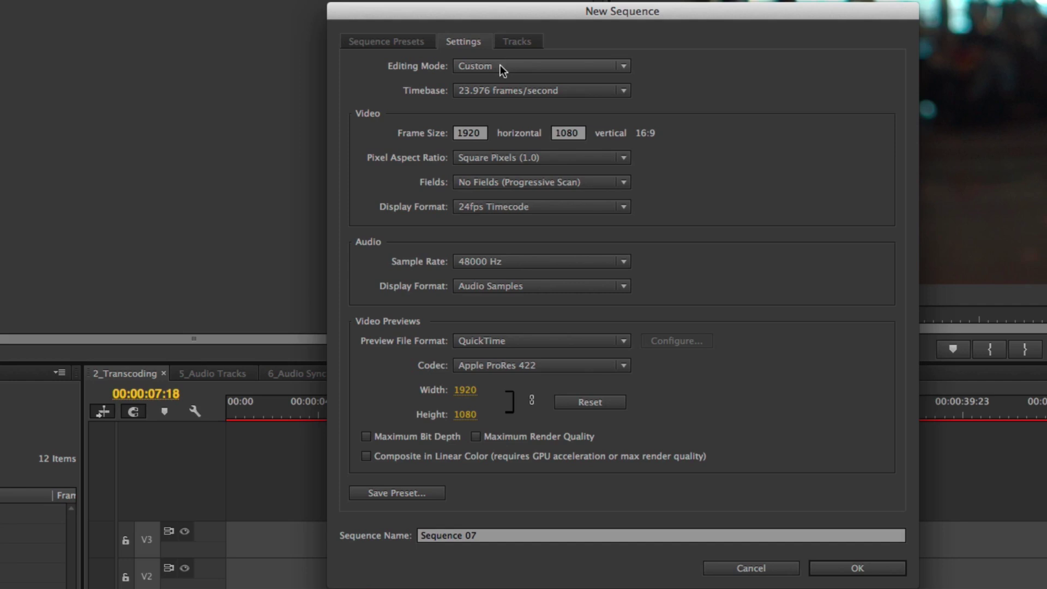
- Review the preview format and codec choices, and create the new sequence with QuickTime previews using Apple ProRes 422
click(526, 344)
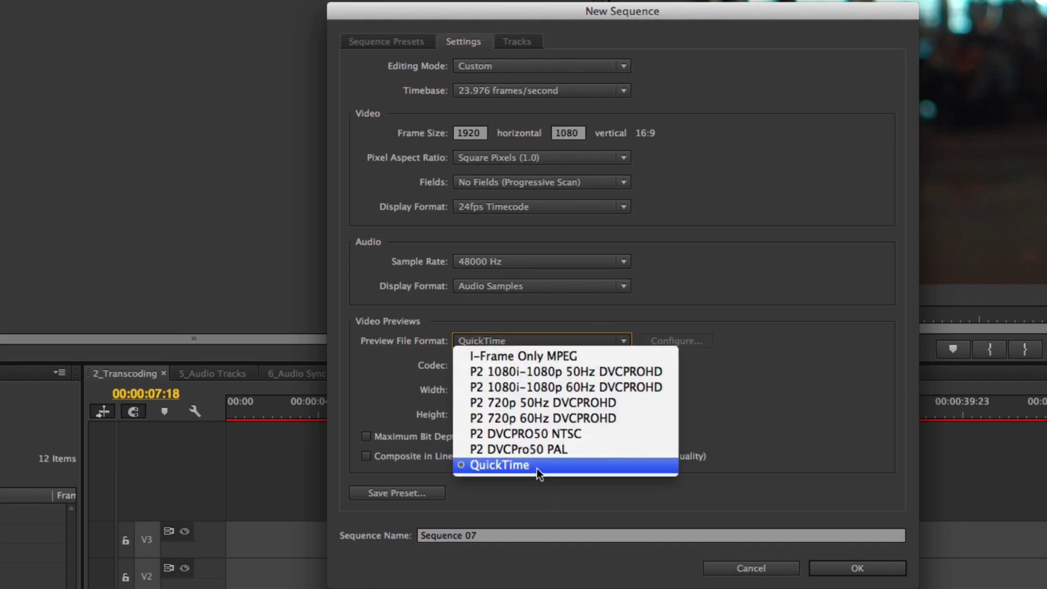
click(768, 299)
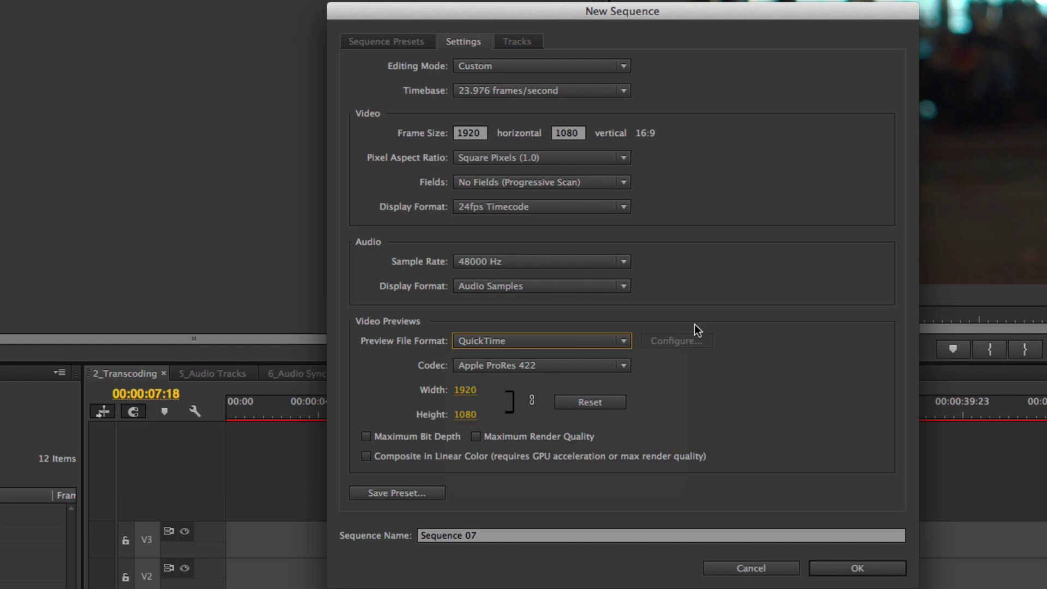
click(621, 366)
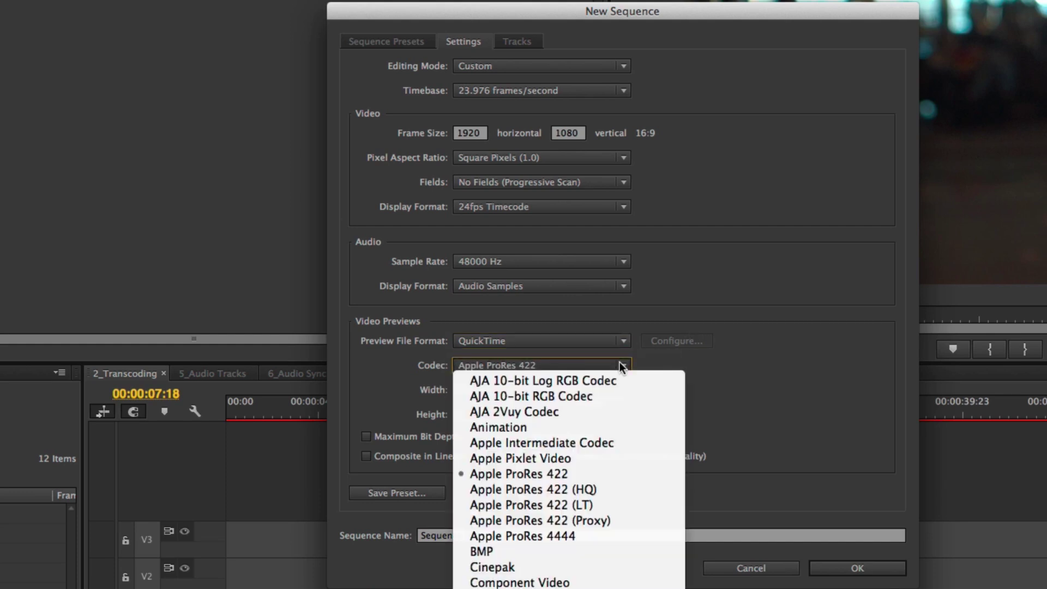
click(695, 322)
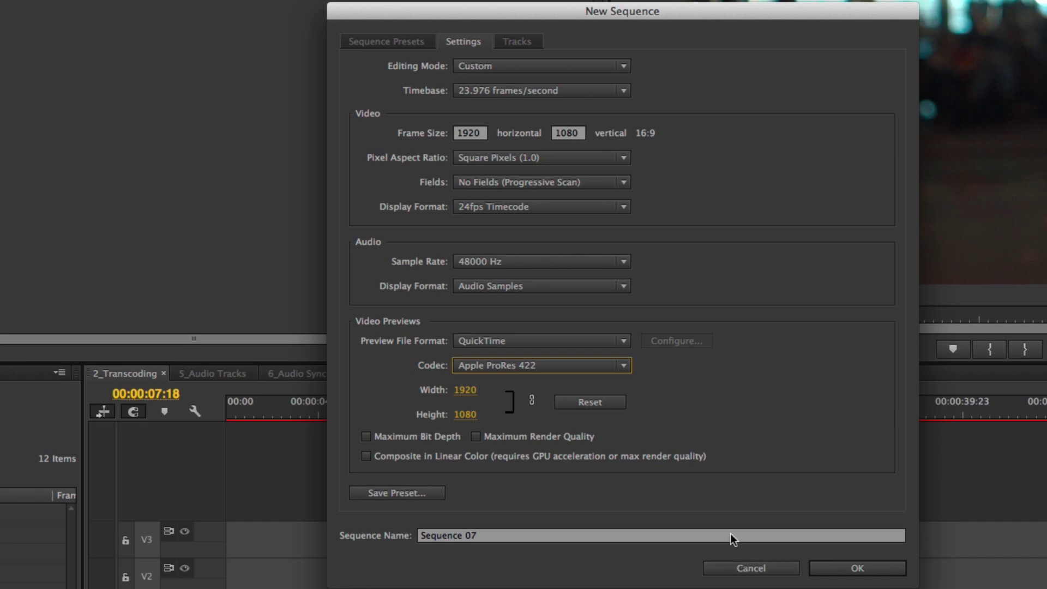
click(853, 567)
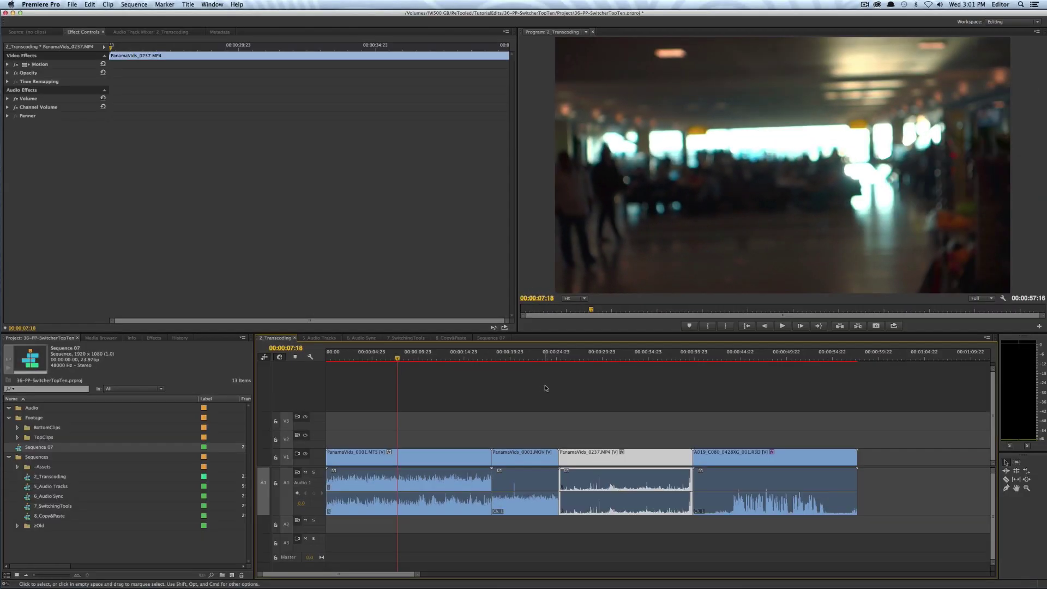
- Set up an export of 2_Transcoding with Match Sequence Settings and Use Previews enabled, and cancel it without exporting
key(super+m)
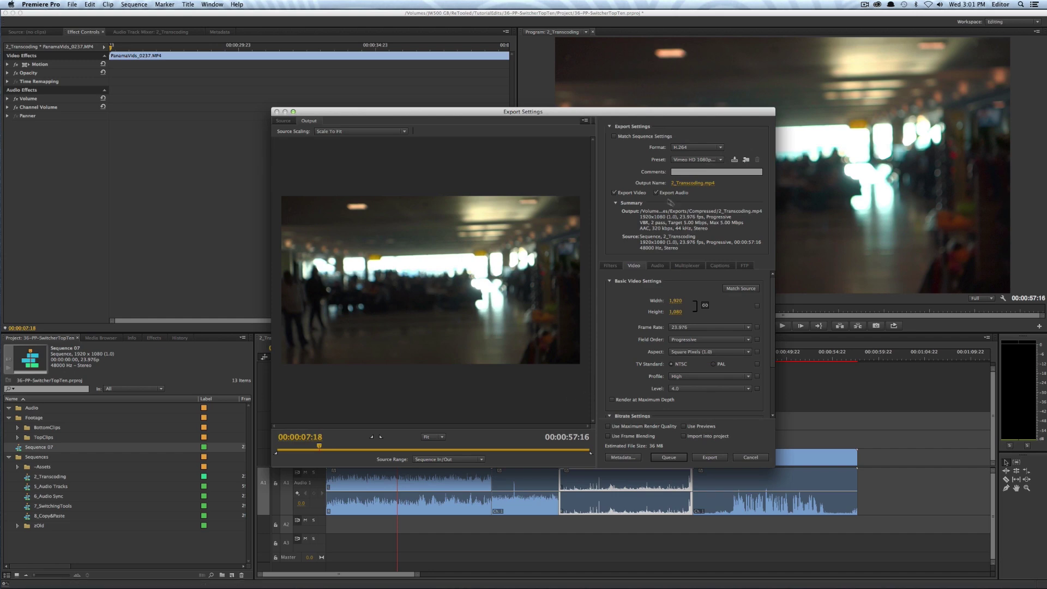
click(614, 136)
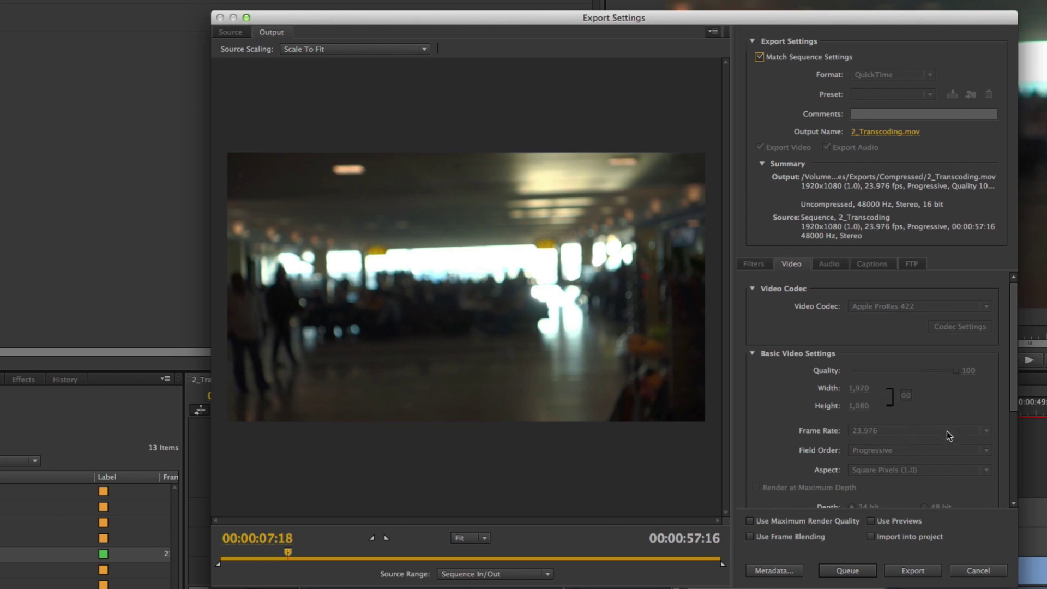
click(904, 522)
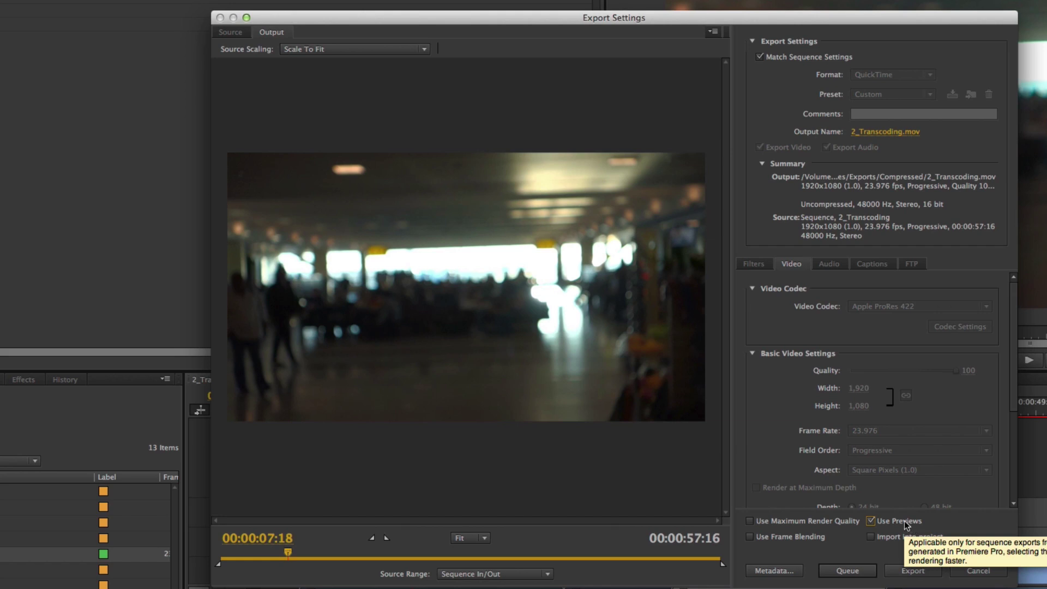
click(969, 571)
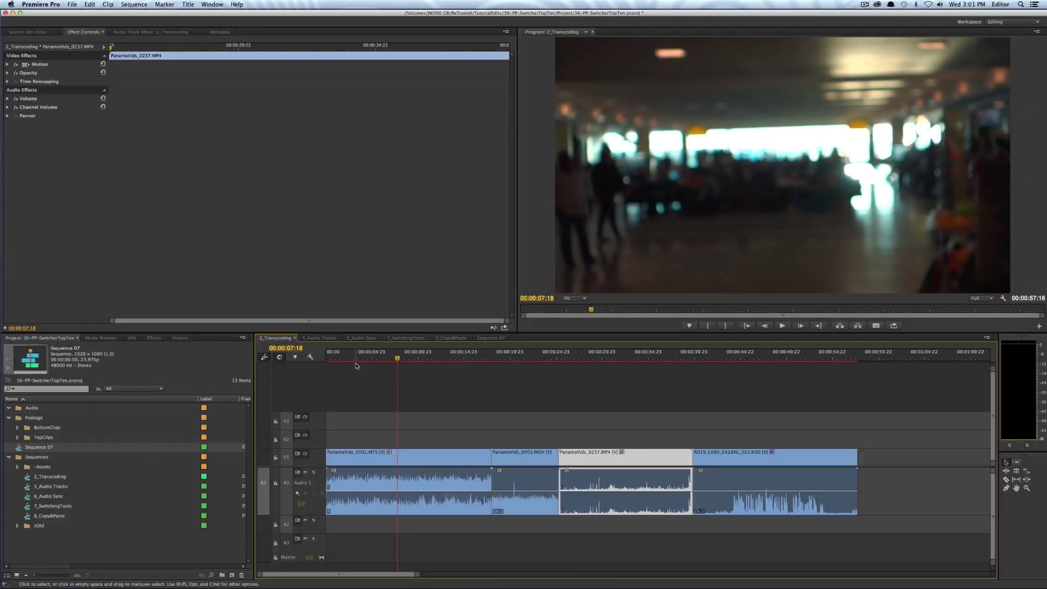
- Clear the clip selection, return the playhead to the sequence start, and start a preview render, cancelling it partway
click(342, 422)
drag(354, 365, 322, 364)
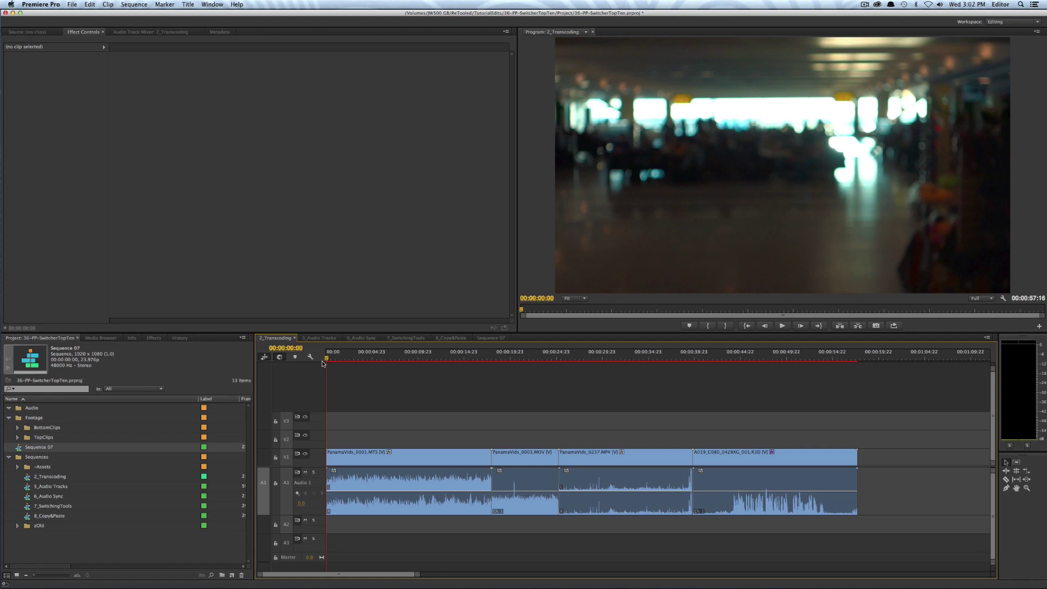
key(Return)
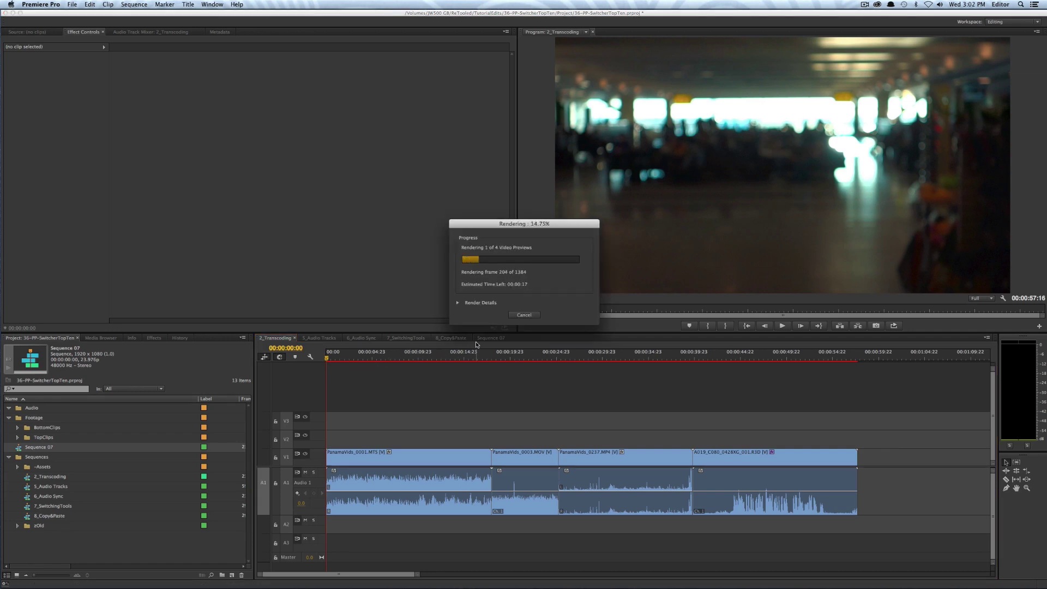
click(523, 315)
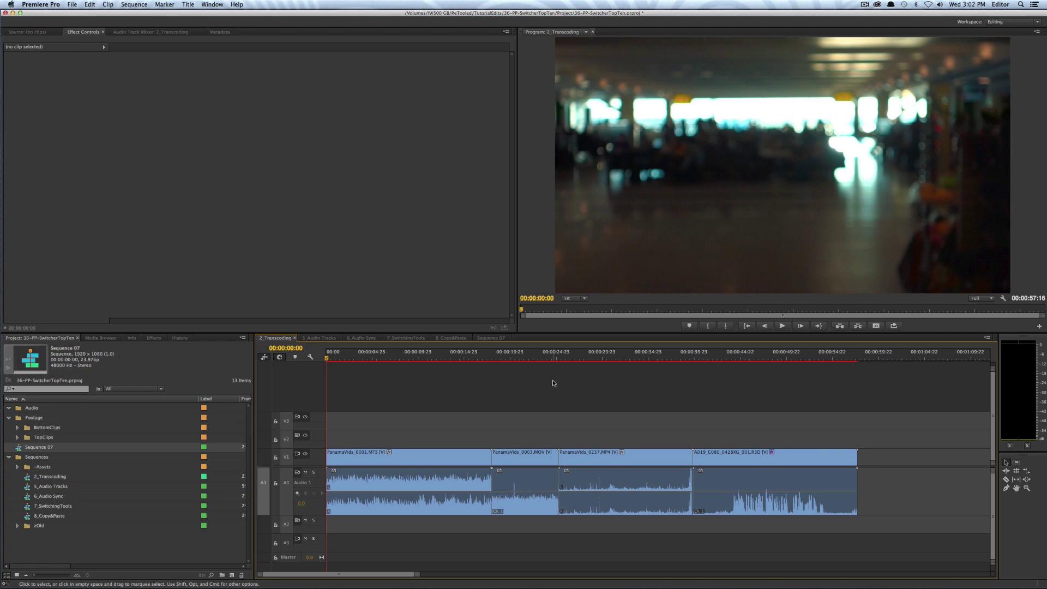
- Render the previews for the first clip, stop the remaining render, and place the playhead at 00:00:07:19
key(Return)
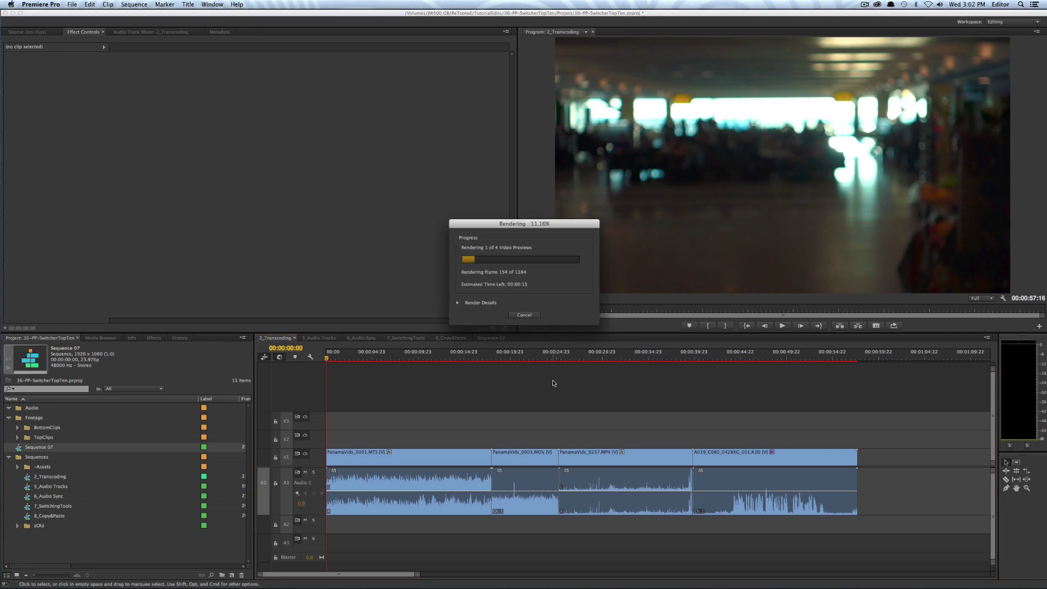
click(527, 315)
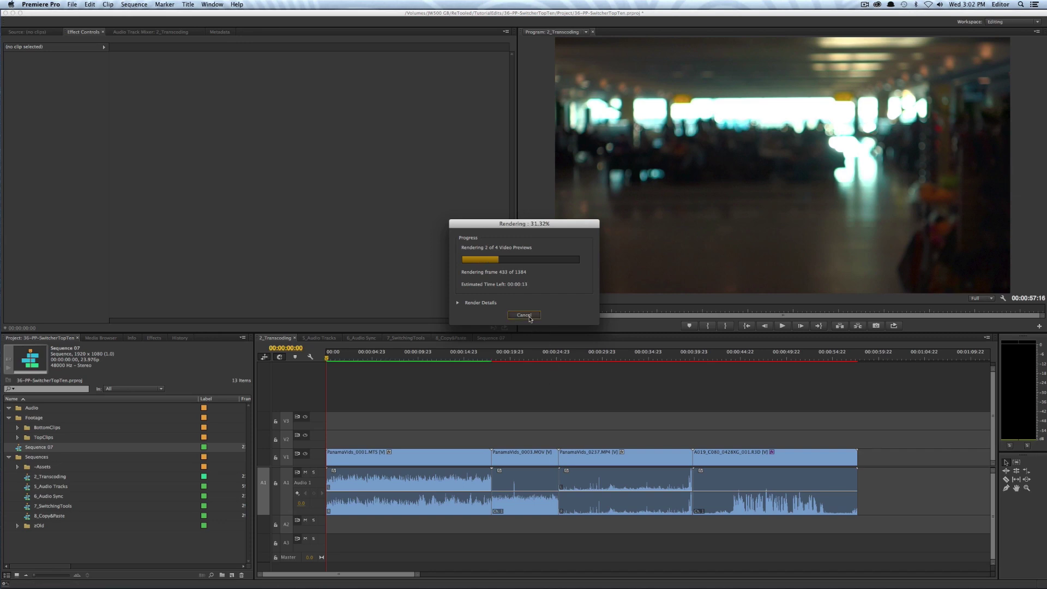
click(398, 354)
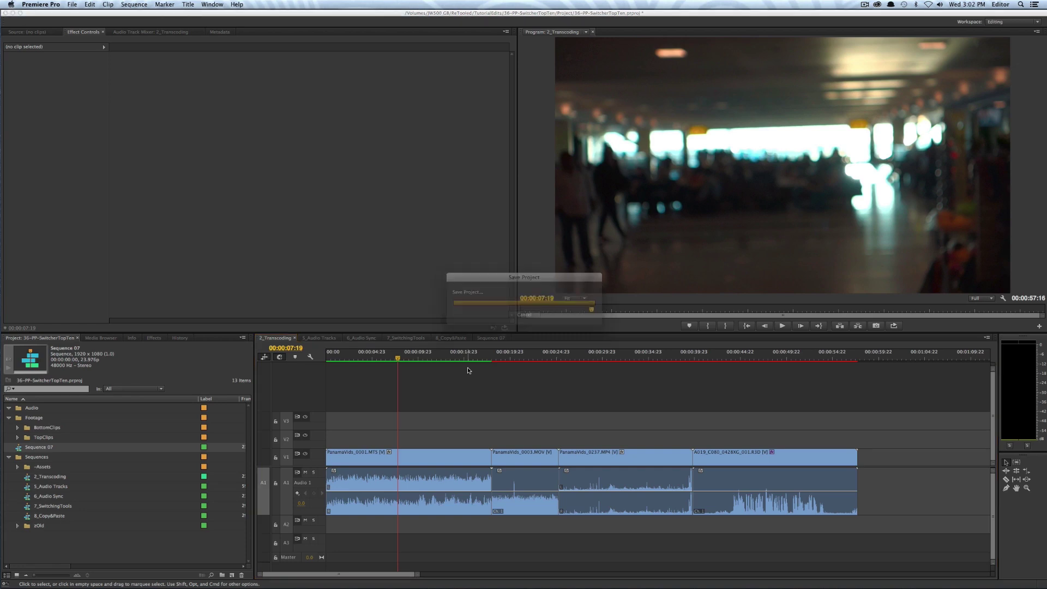
- Play the unrendered footage from 00:00:19:22 into PanamaVids_0237.MP4, and play the R3D clip at full resolution from 00:00:40:11
click(510, 360)
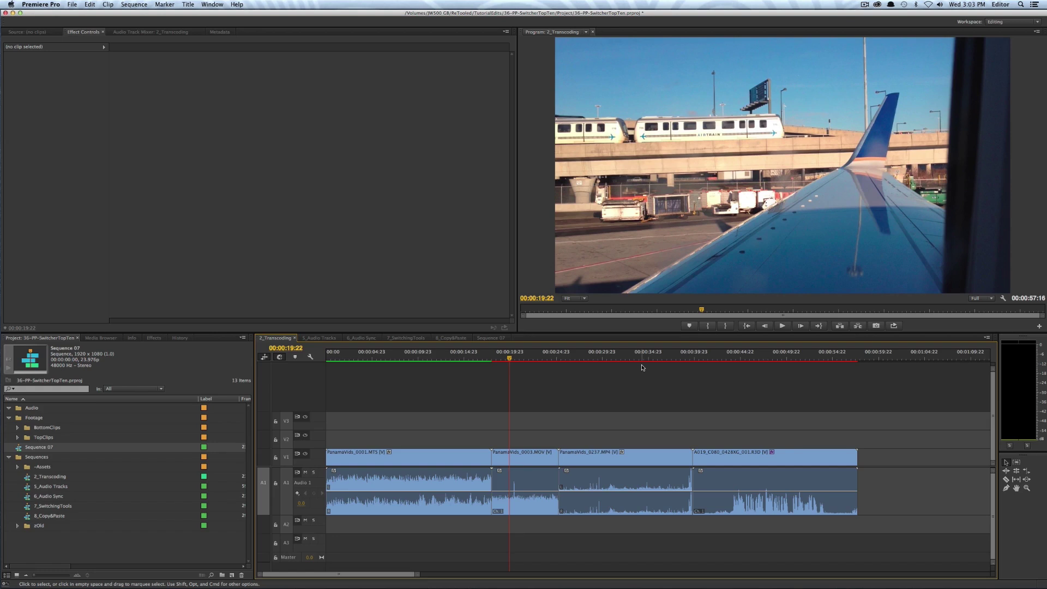
key(space)
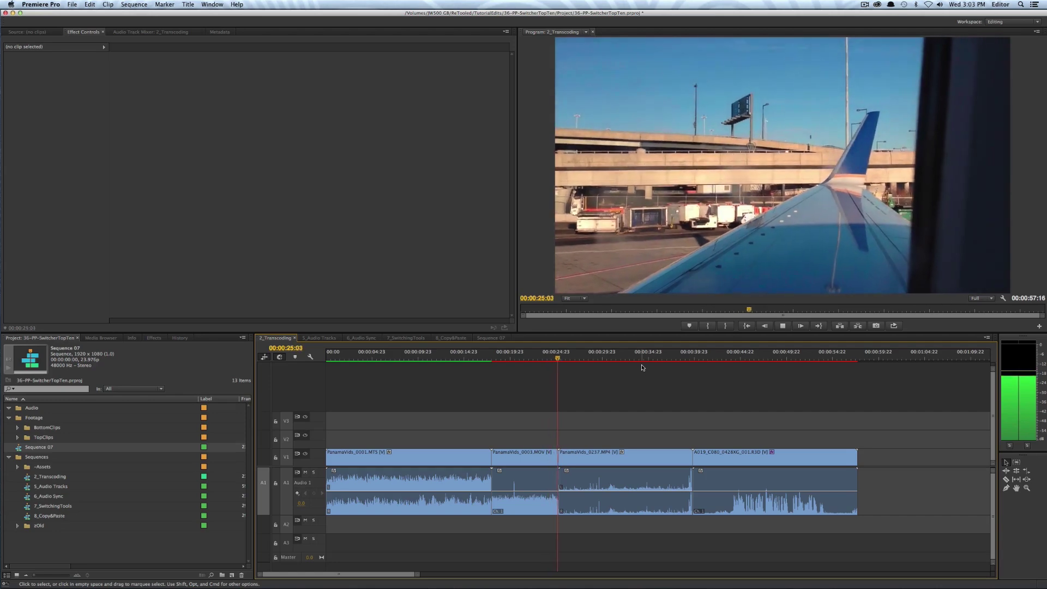
key(space)
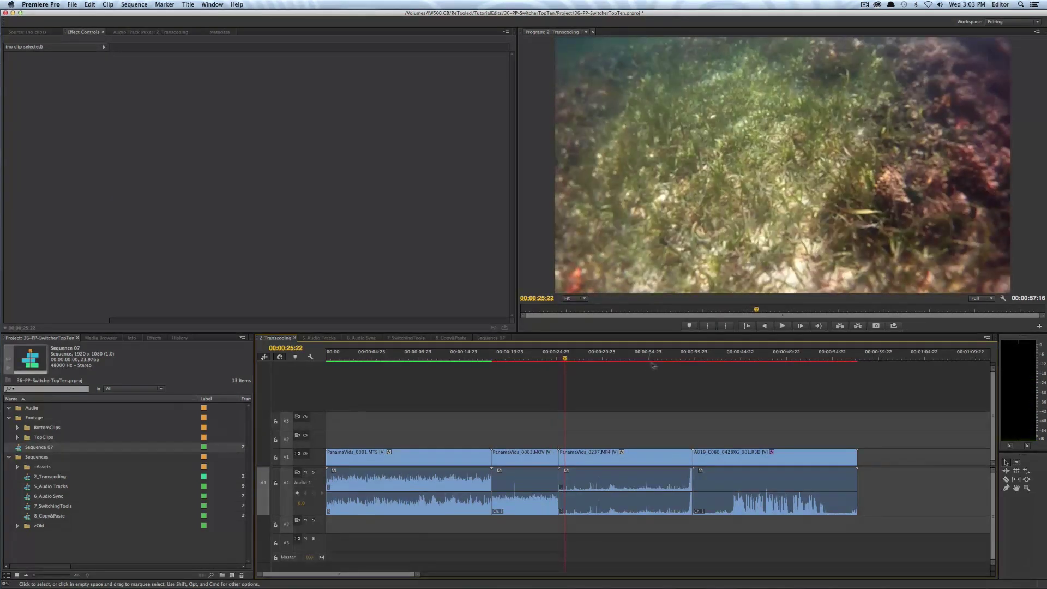
click(700, 355)
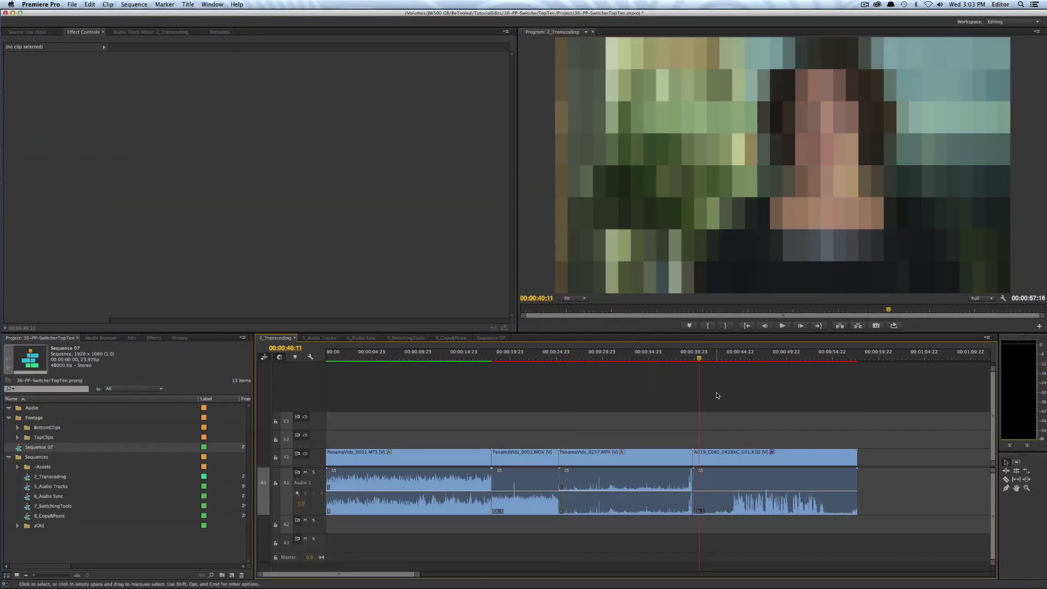
key(space)
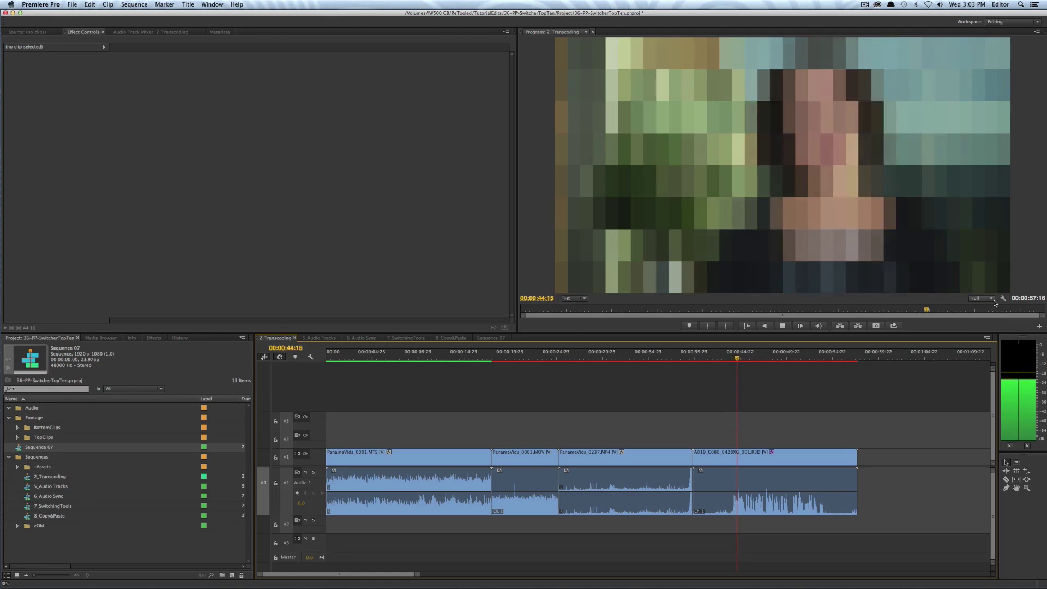
key(space)
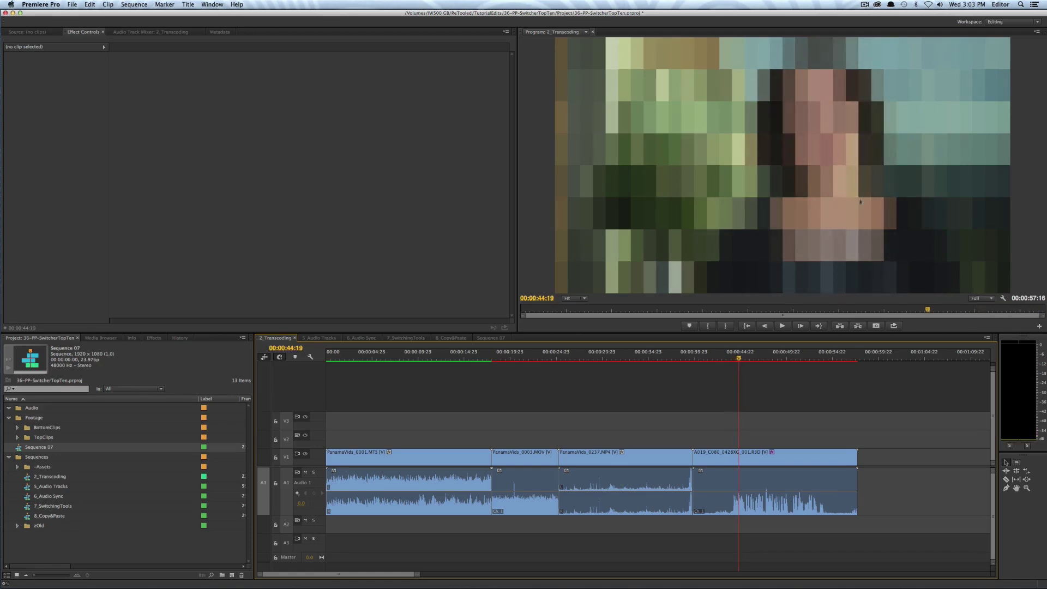
- Set the Program monitor's playback resolution to 1/2 and play the R3D clip from the current position
click(995, 298)
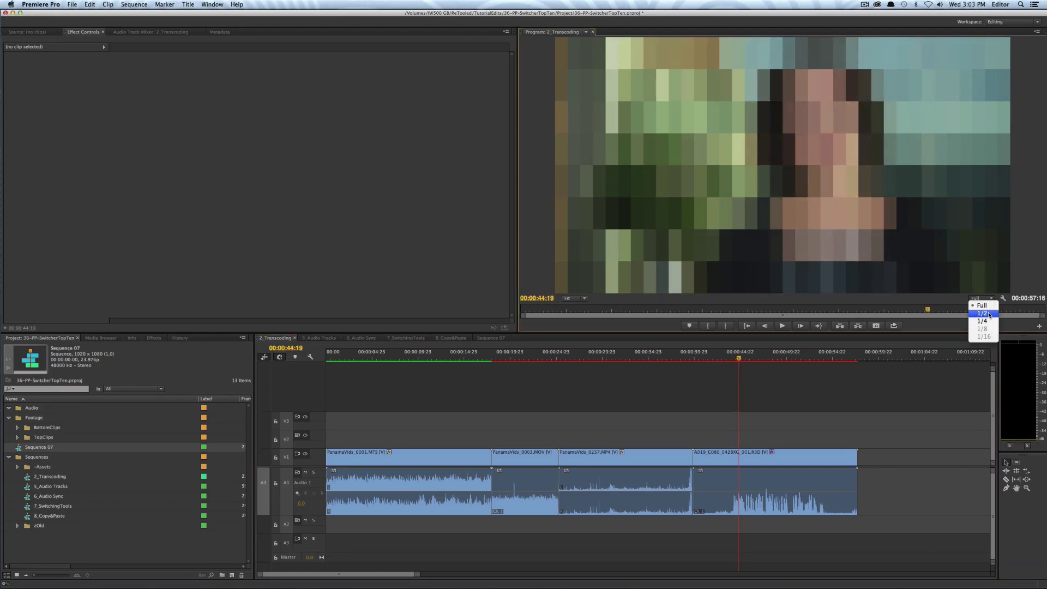
click(989, 313)
key(space)
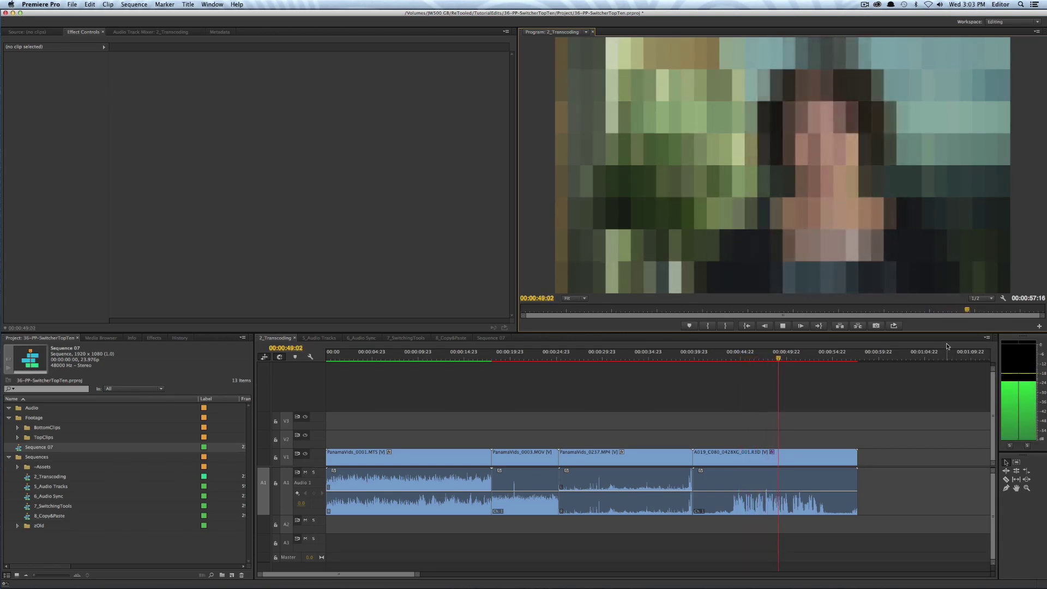
key(space)
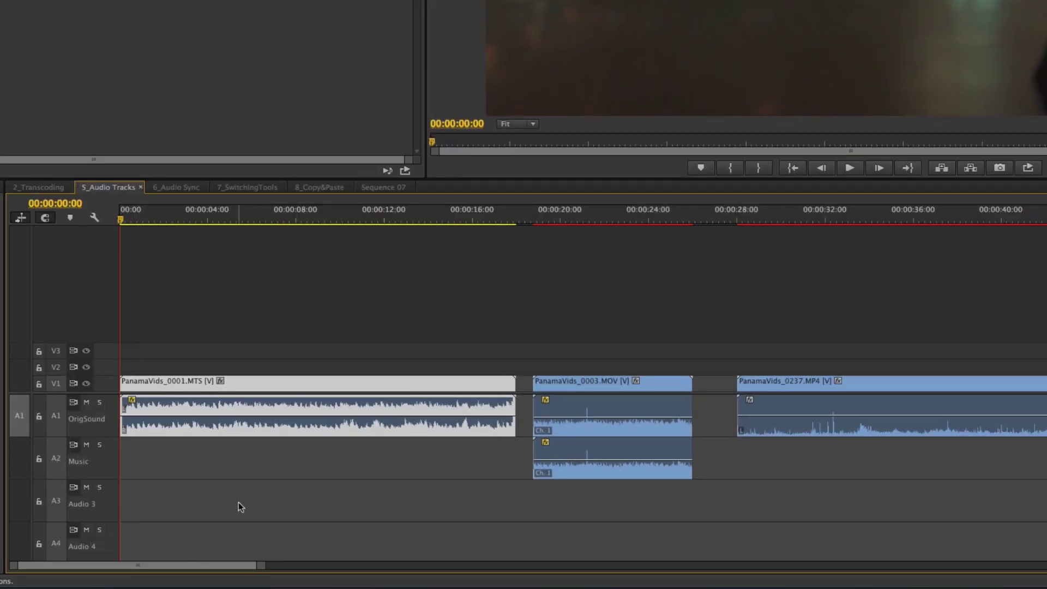
- Examine how the audio of the MTS, MOV and MP4 clips is laid out on the tracks of 5_Audio Tracks
click(280, 484)
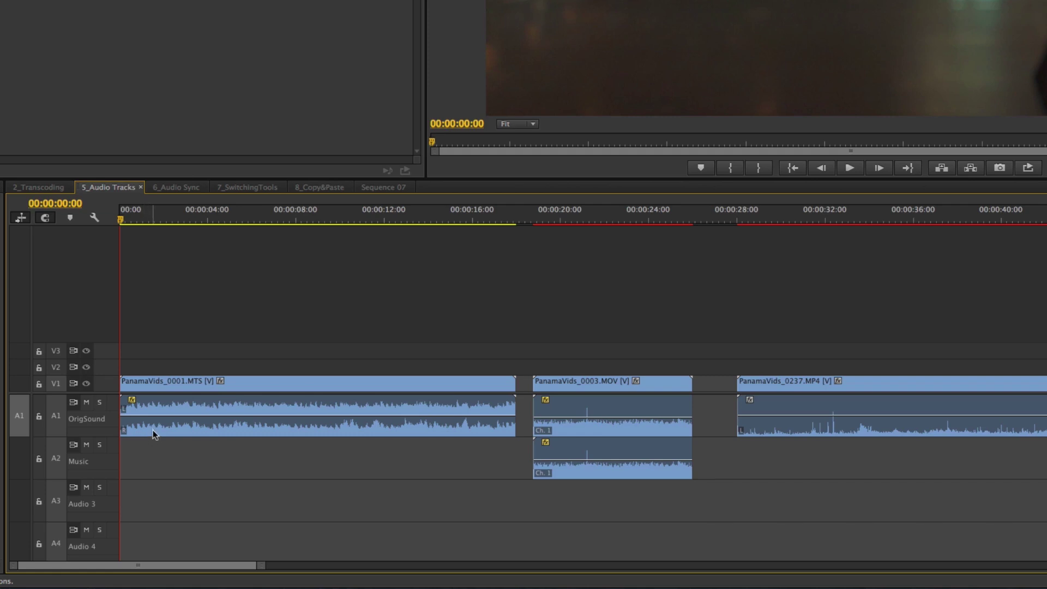
drag(823, 328, 824, 456)
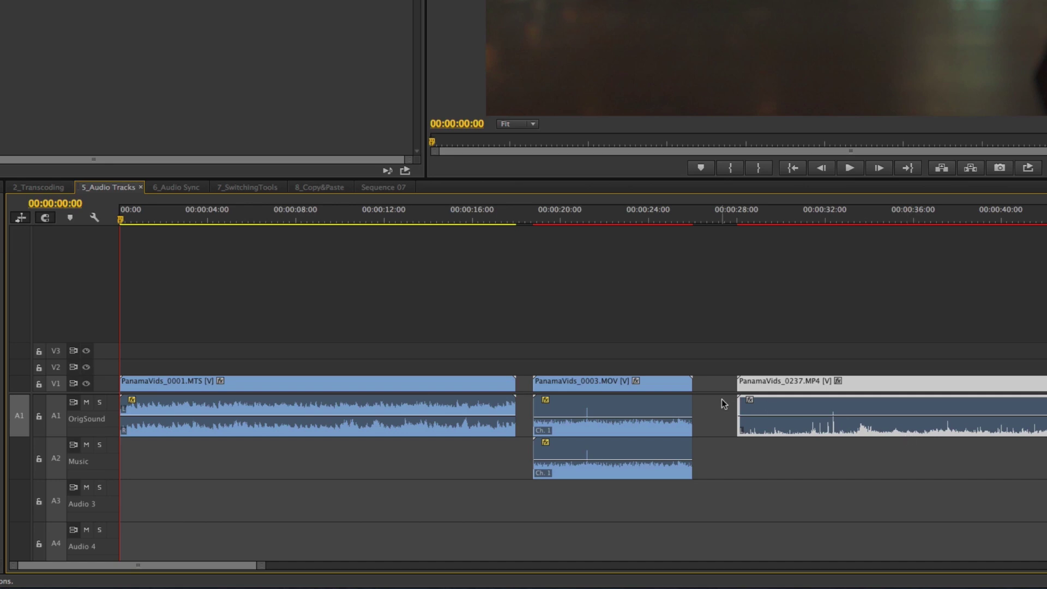
click(589, 219)
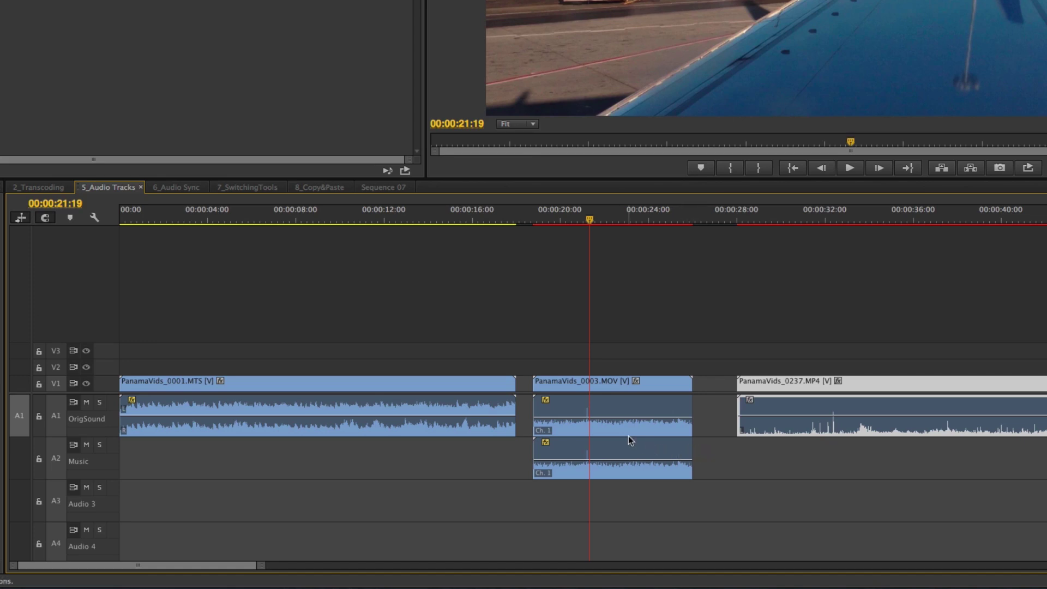
click(255, 220)
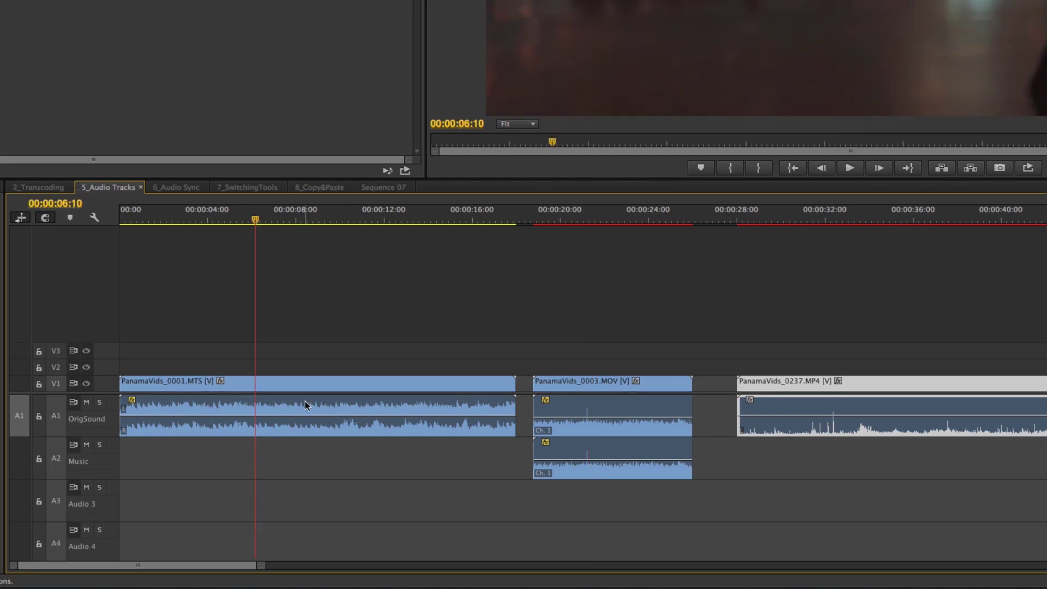
click(814, 220)
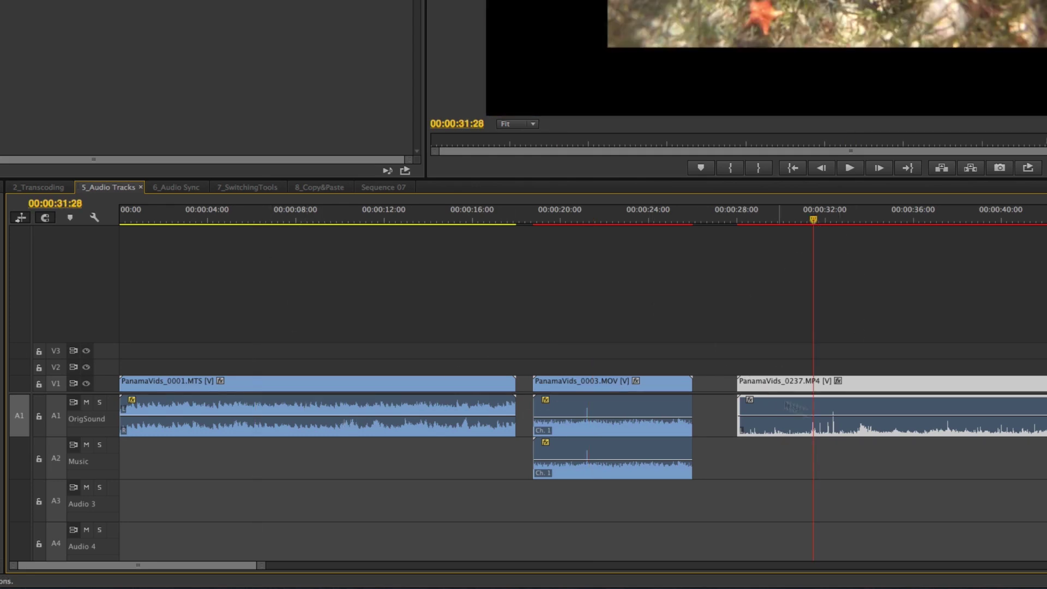
- Select PanamaVids_0003.MOV, play it back, and lower the volume of its audio on tracks A1 and A2
click(532, 220)
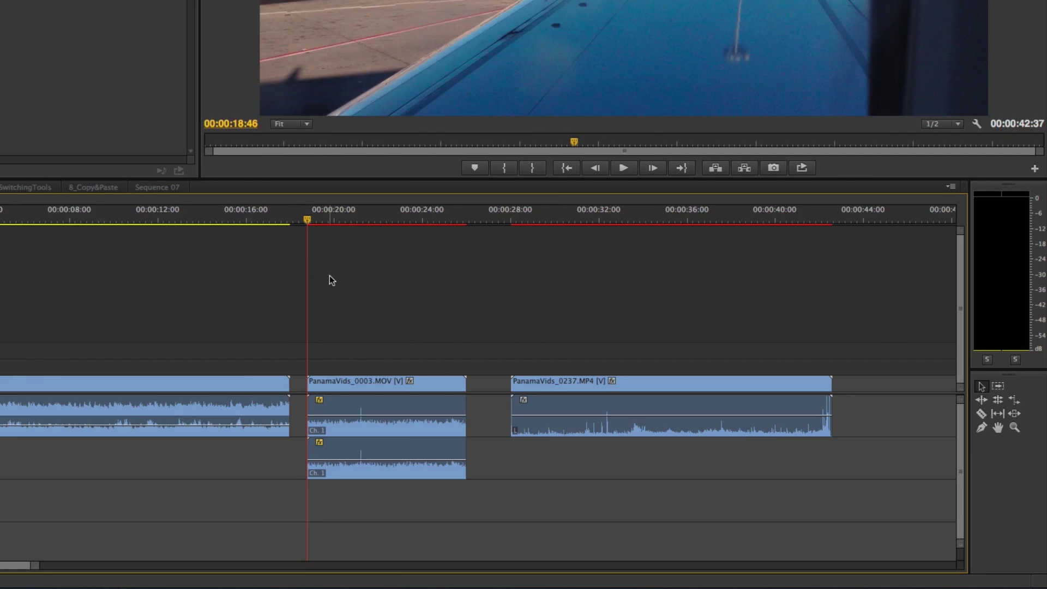
key(space)
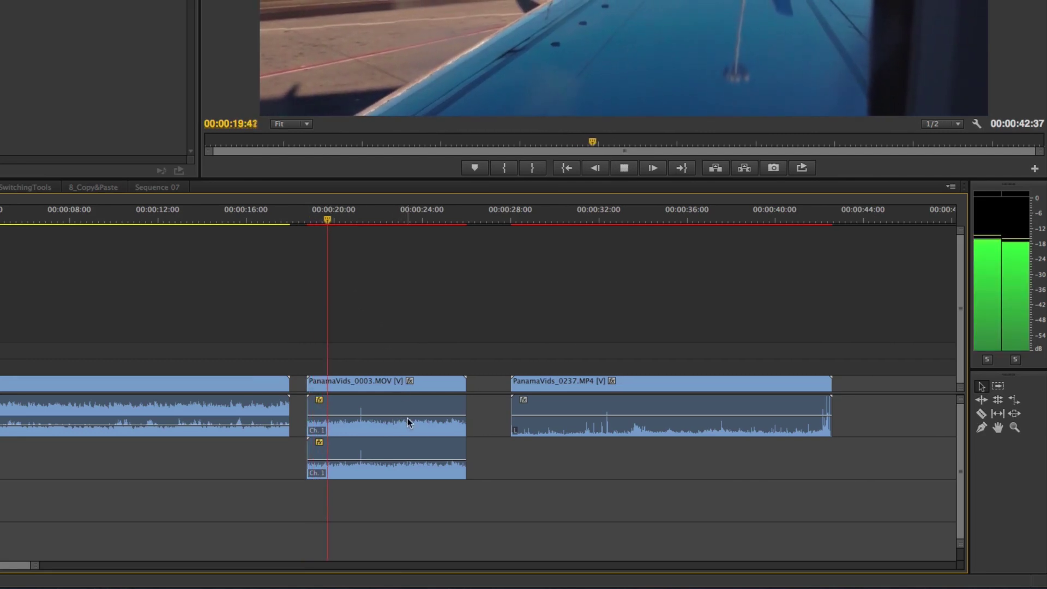
drag(391, 421, 409, 456)
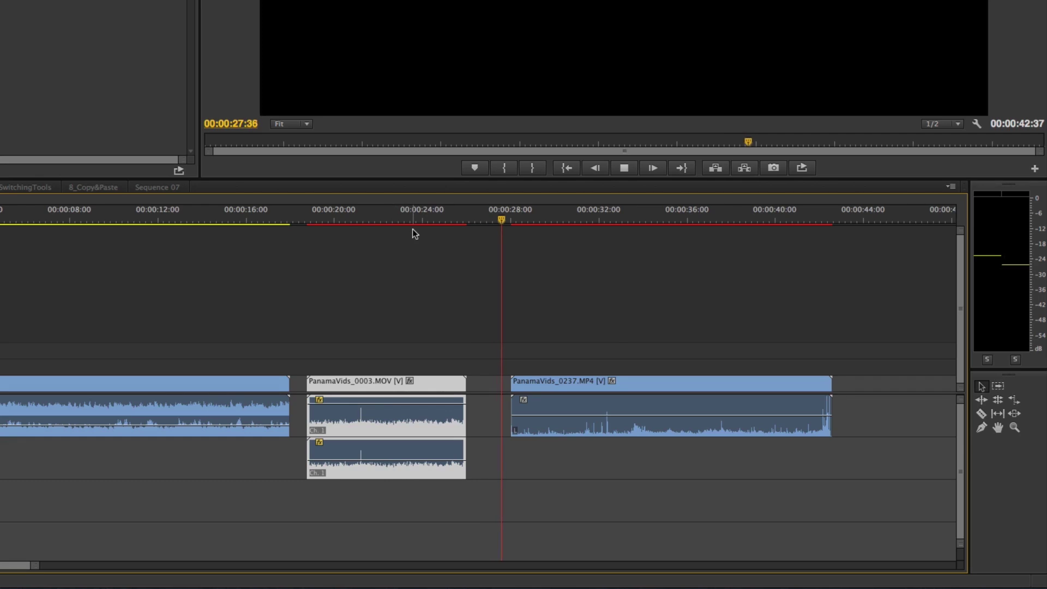
drag(388, 222, 340, 235)
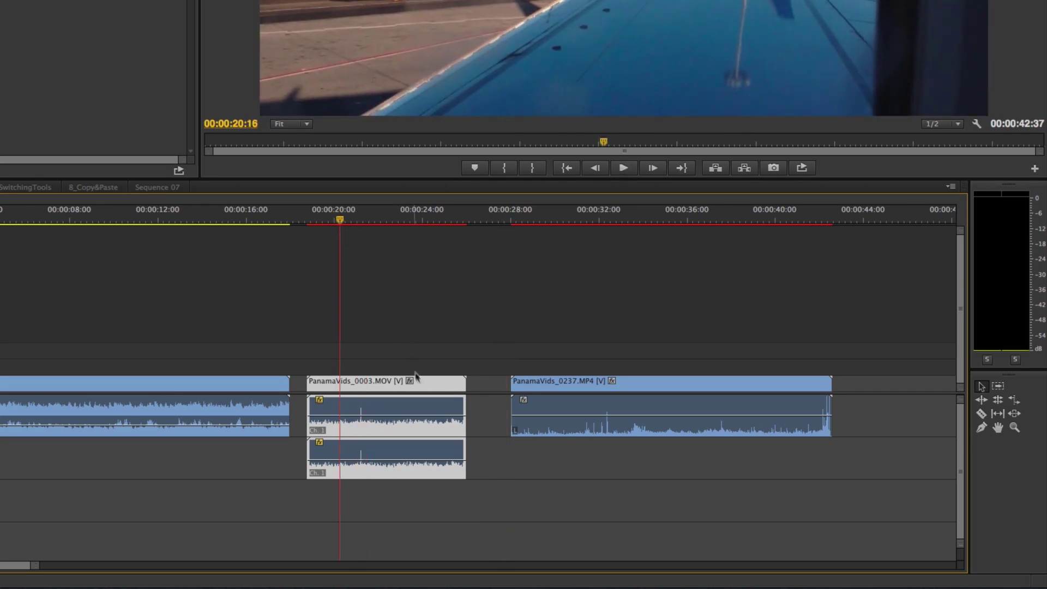
drag(427, 341, 388, 376)
key(space)
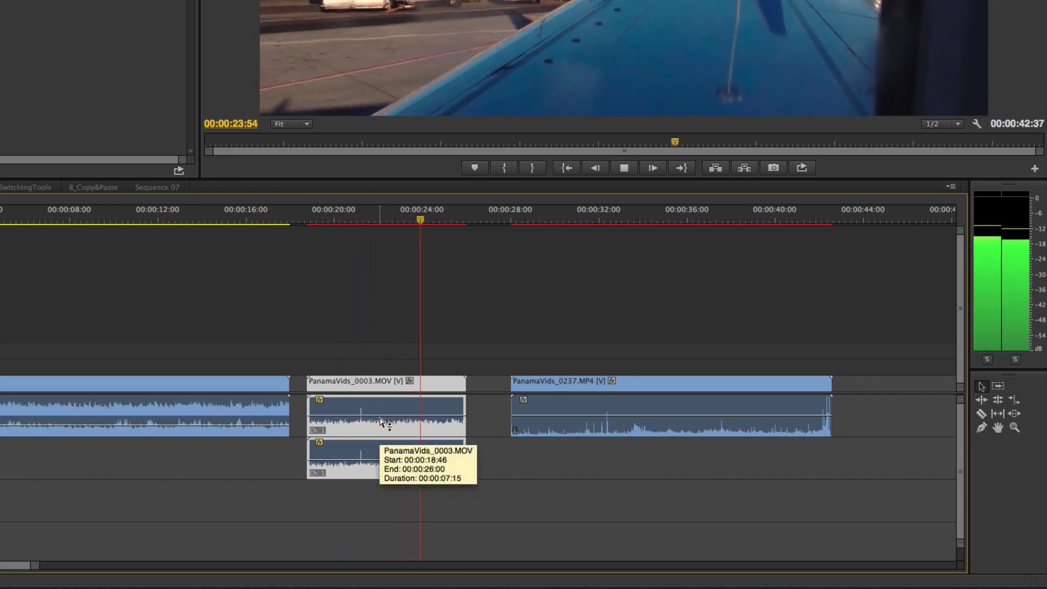
key(space)
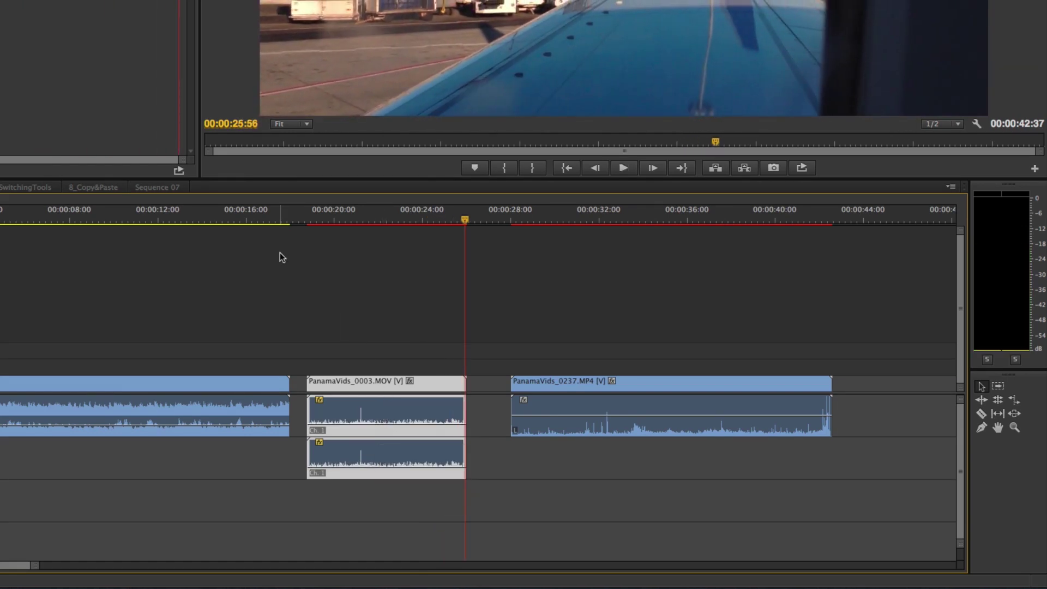
- Compare the audio channels of the MOV, MTS and MP4 clips by placing the playhead over each one
drag(343, 221, 326, 221)
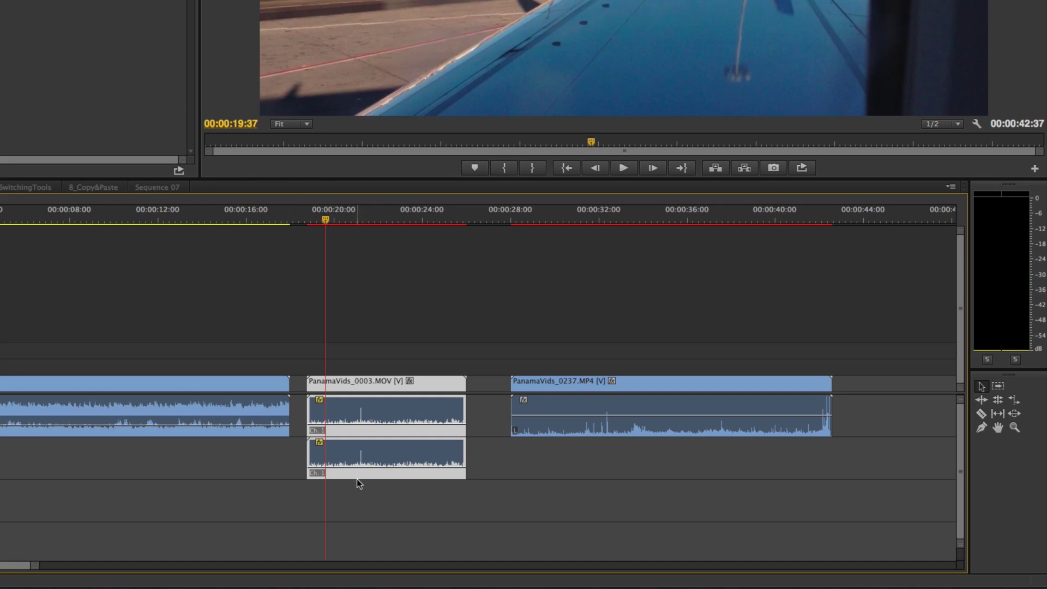
click(135, 221)
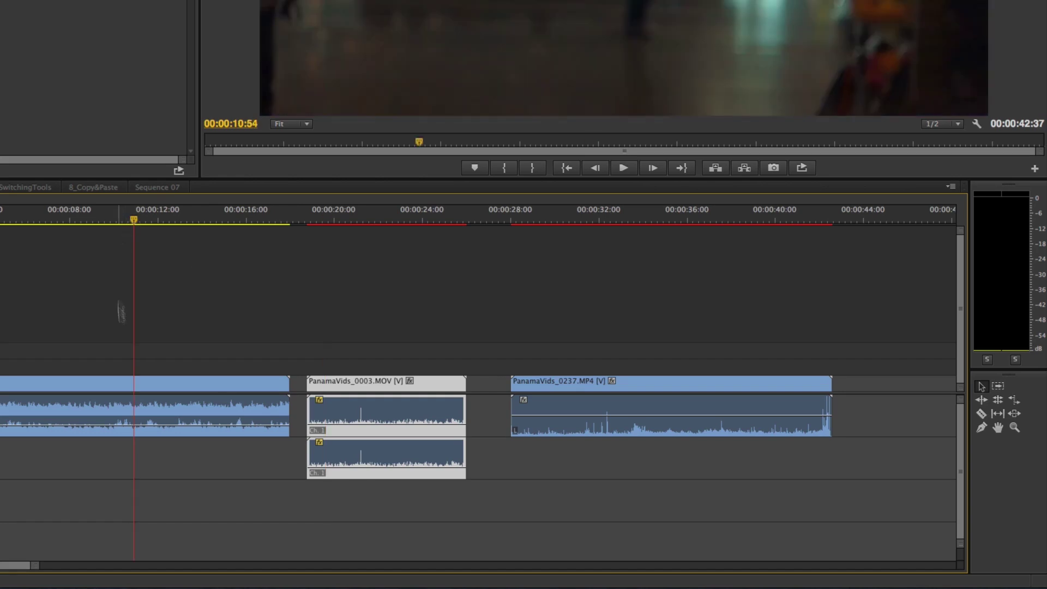
click(174, 436)
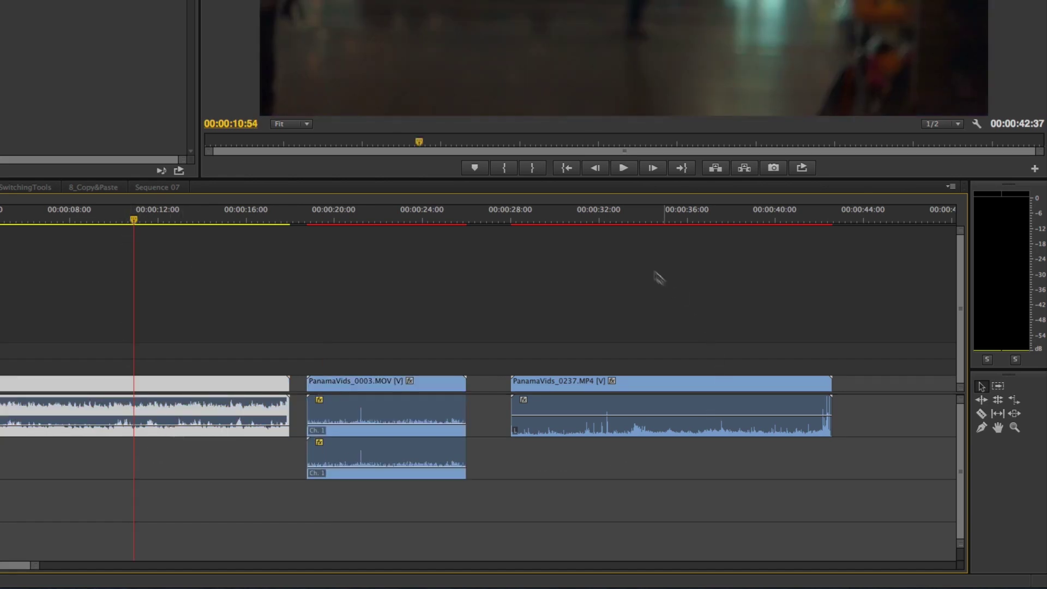
click(572, 220)
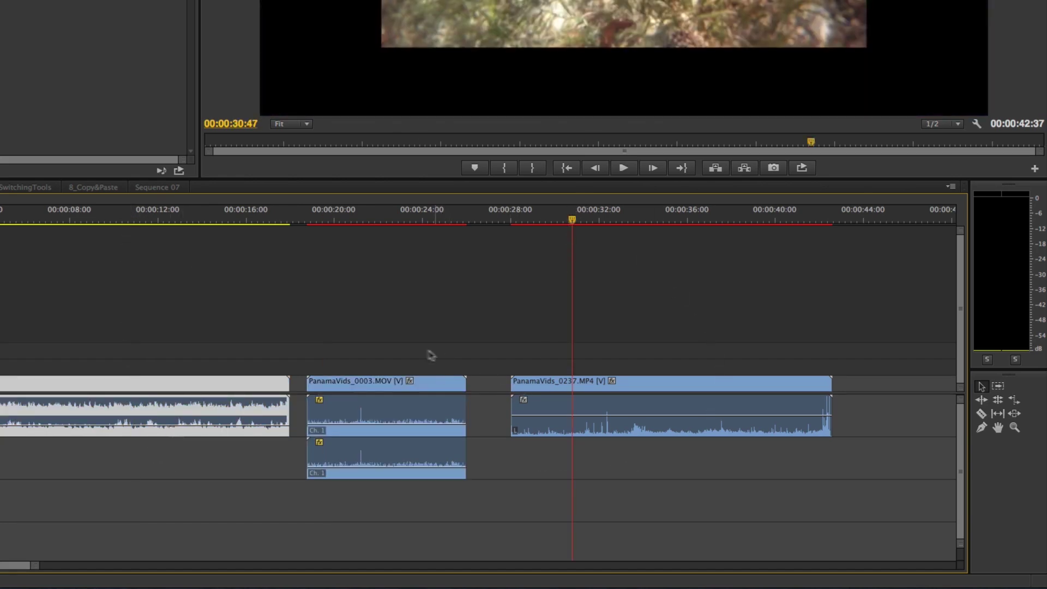
click(359, 220)
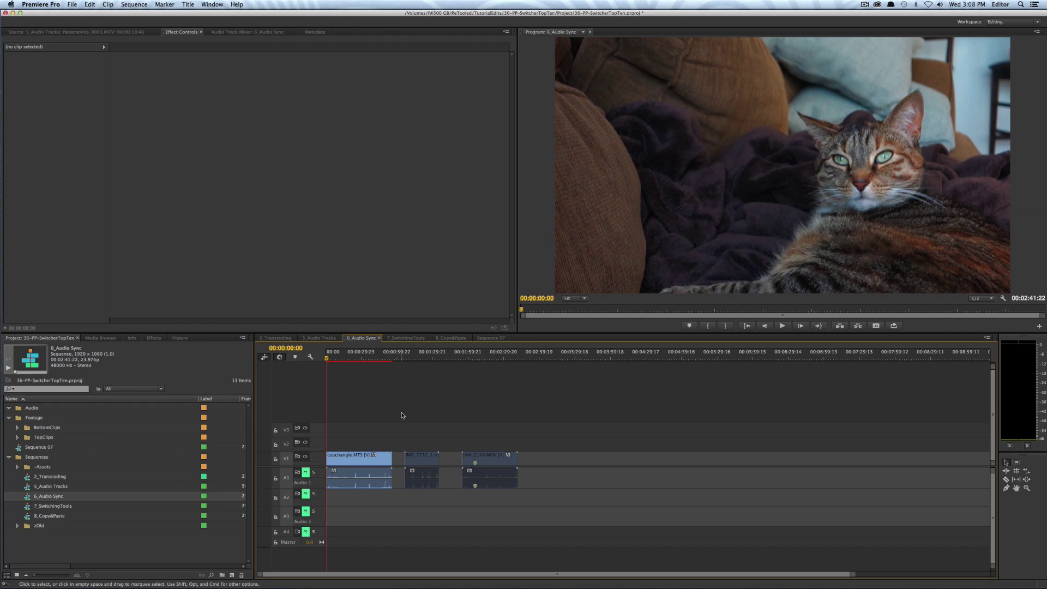
- Check the first two camera angles in 6_Audio Sync, and enable the clips IMG_2712_1.mp4 and JAW_2148.MOV
click(356, 361)
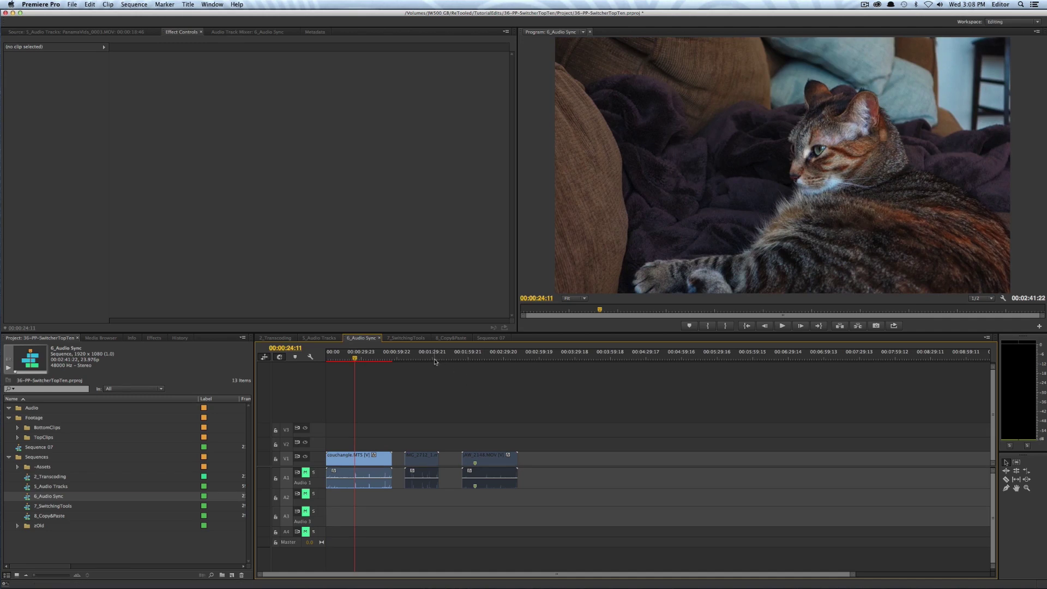
click(425, 361)
drag(577, 425, 420, 463)
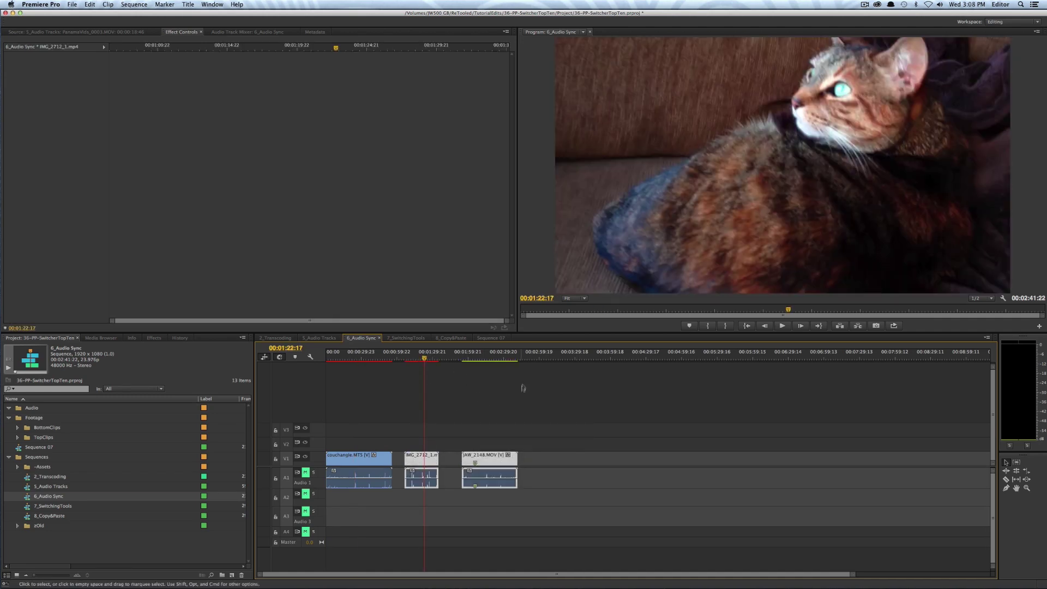
- Compare the three camera angles by scrubbing through JAW_2148.MOV, IMG_2712_1.mp4 and the first MTS clip
click(494, 360)
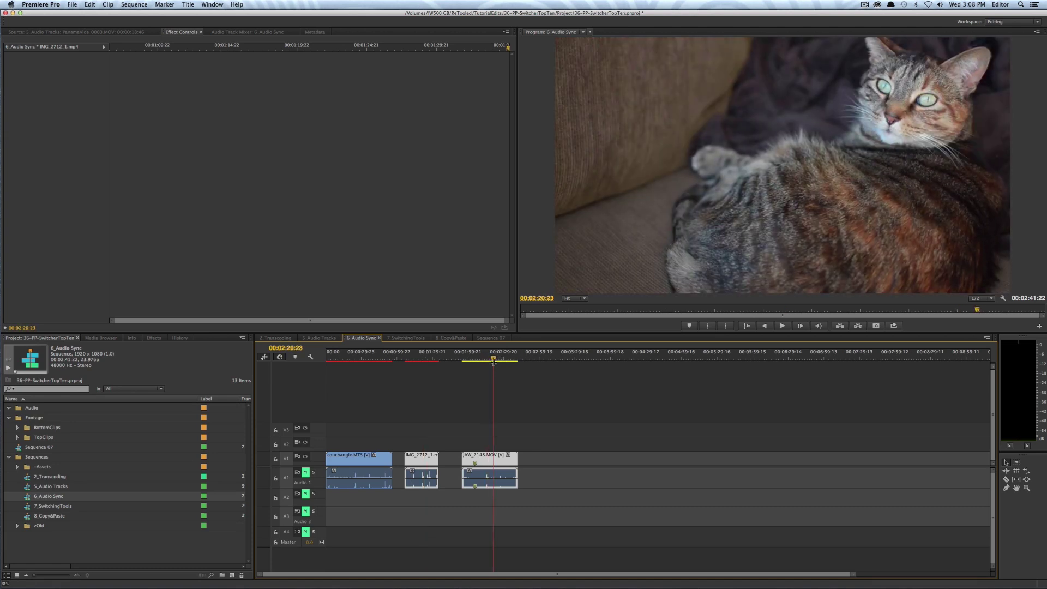
click(426, 361)
drag(426, 360, 423, 360)
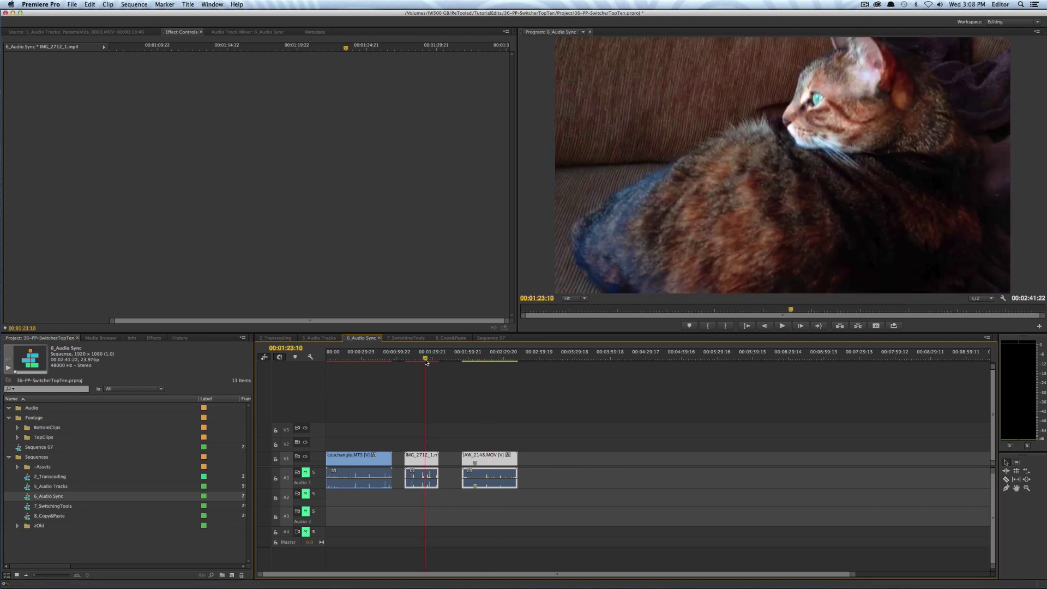
drag(503, 360, 495, 360)
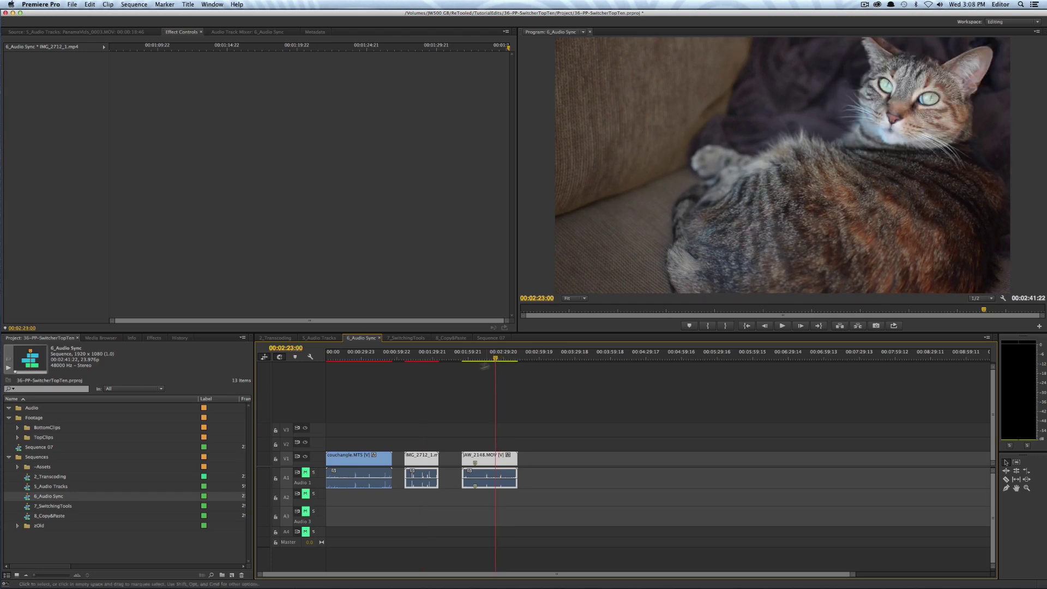
click(357, 361)
drag(357, 360, 352, 360)
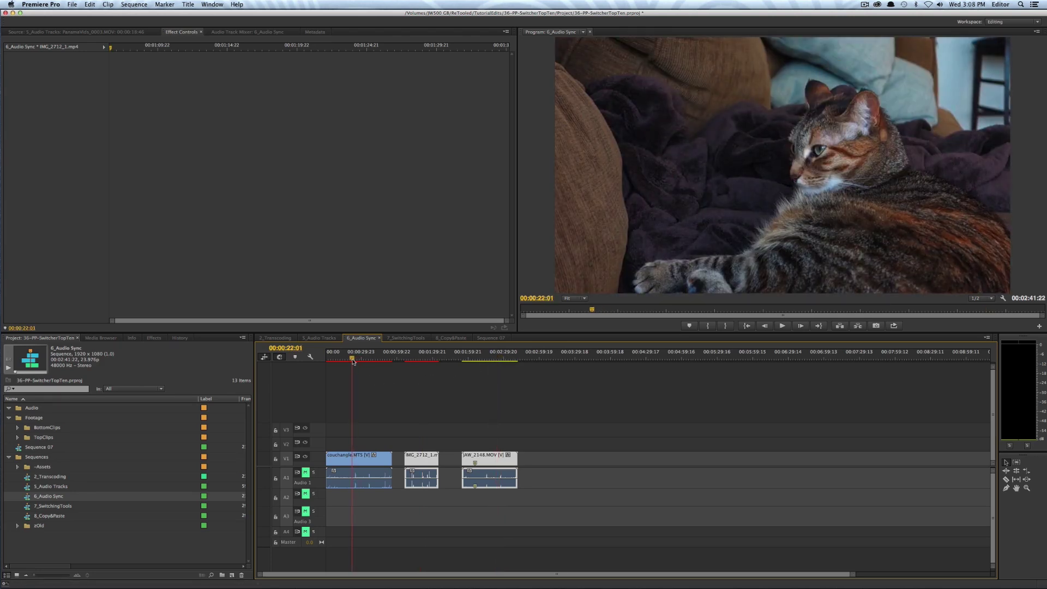
- Clear the selection of the two clips, briefly select IMG_2712_1.mp4, and leave all clips deselected
click(427, 413)
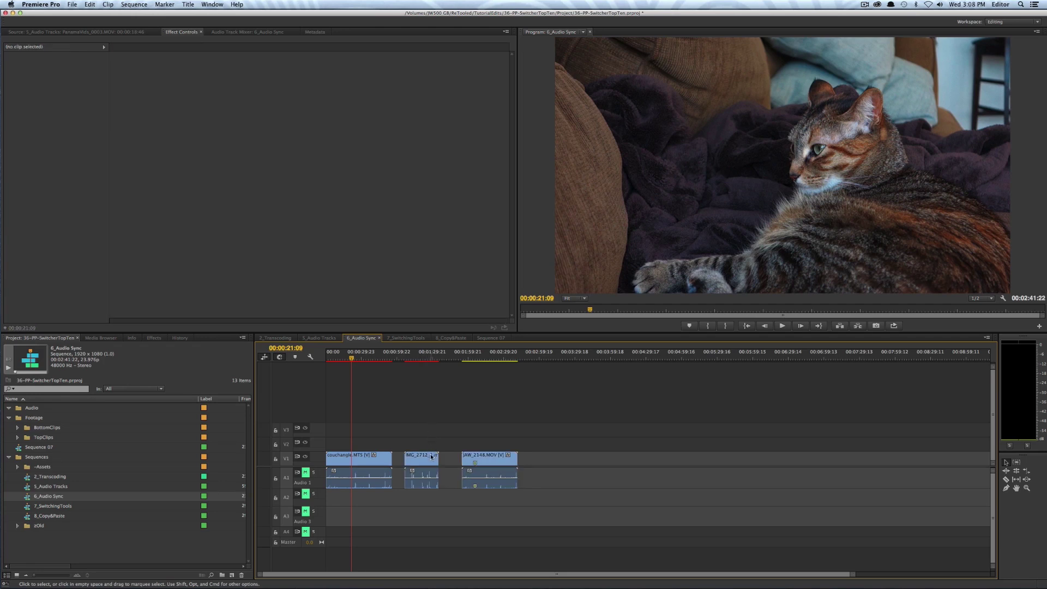
click(427, 478)
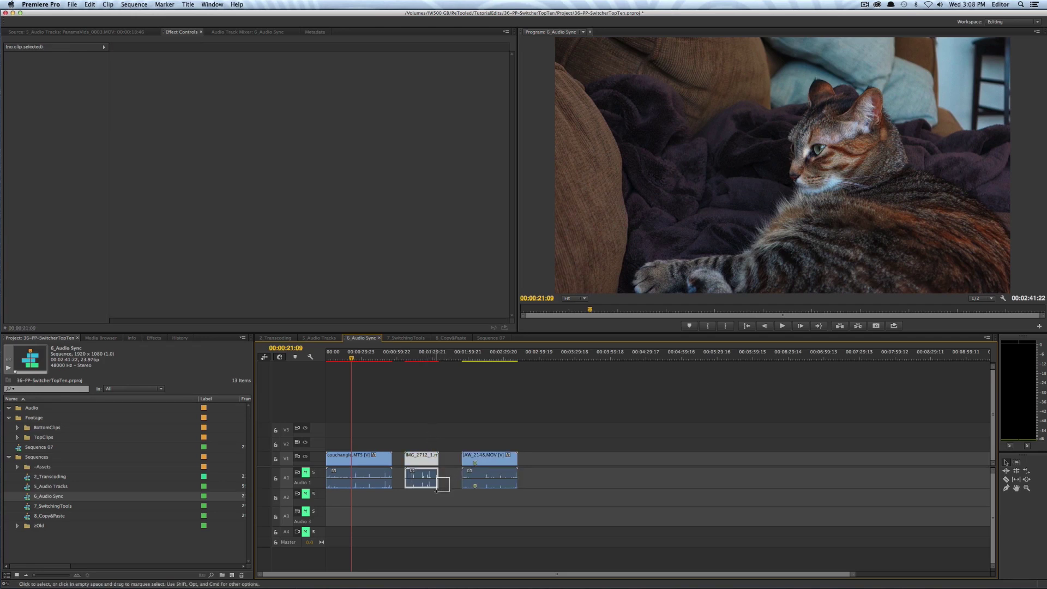
click(442, 435)
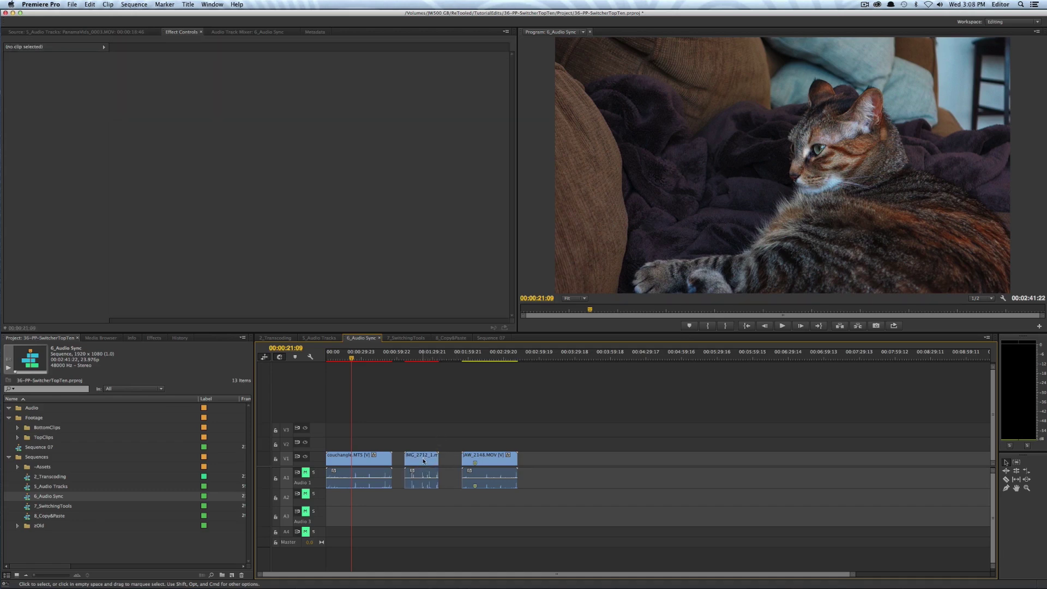
drag(423, 460, 348, 445)
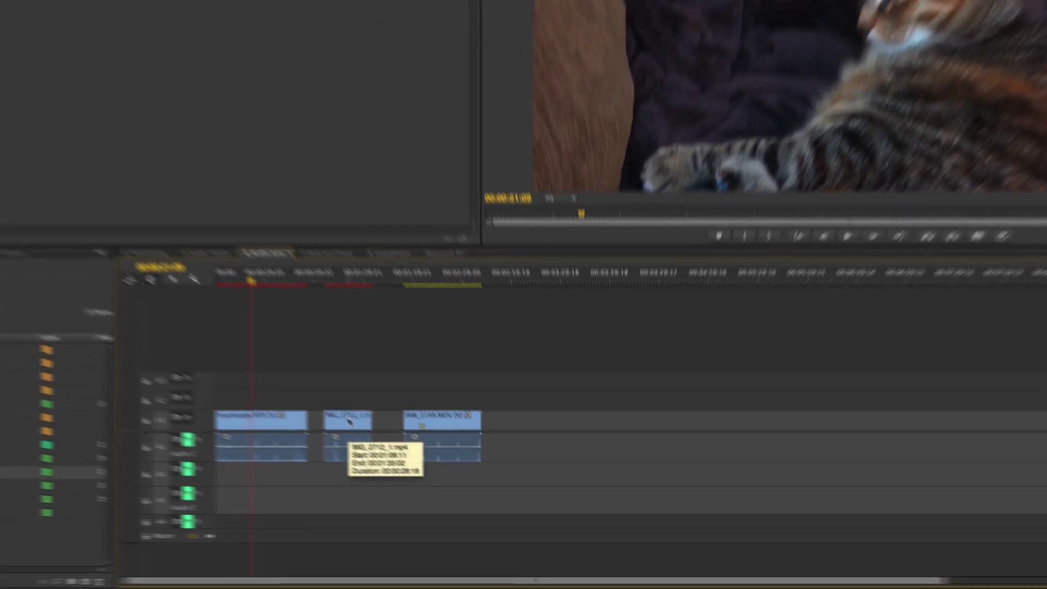
- Stack IMG_2712_1.mp4 on tracks V2/A2 and JAW_2148.MOV on V3/A3, both aligned with couchangle.MTS at the sequence start
drag(189, 375, 177, 376)
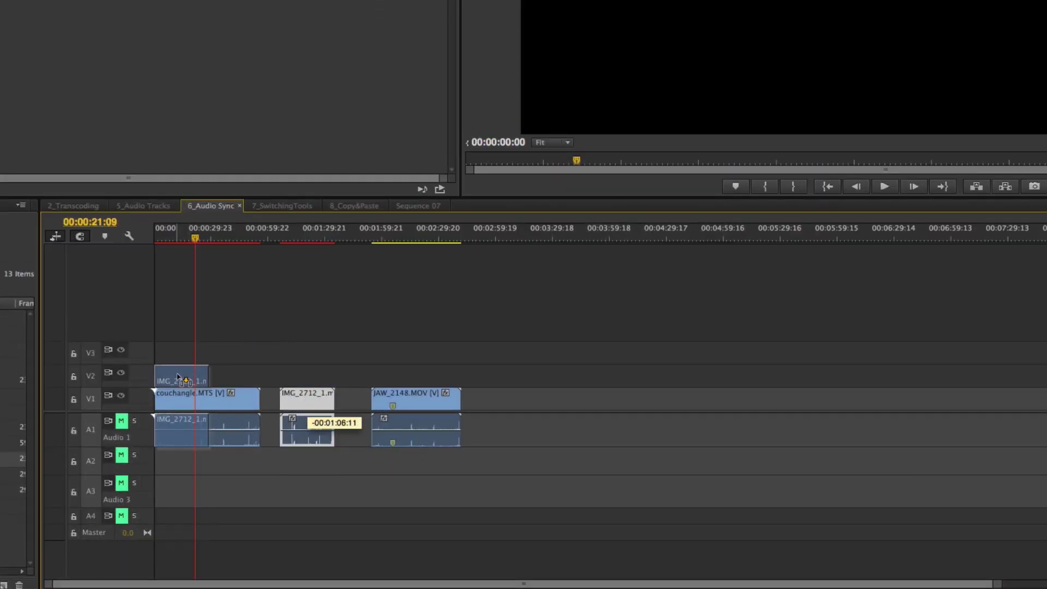
drag(177, 376, 176, 377)
mouse_move(175, 378)
mouse_down()
mouse_move(164, 458)
mouse_move(164, 365)
mouse_move(150, 492)
mouse_move(163, 352)
mouse_move(163, 396)
mouse_move(187, 332)
mouse_move(166, 347)
mouse_move(166, 377)
mouse_move(234, 377)
mouse_move(166, 374)
mouse_up()
drag(166, 374, 164, 466)
drag(430, 409, 148, 482)
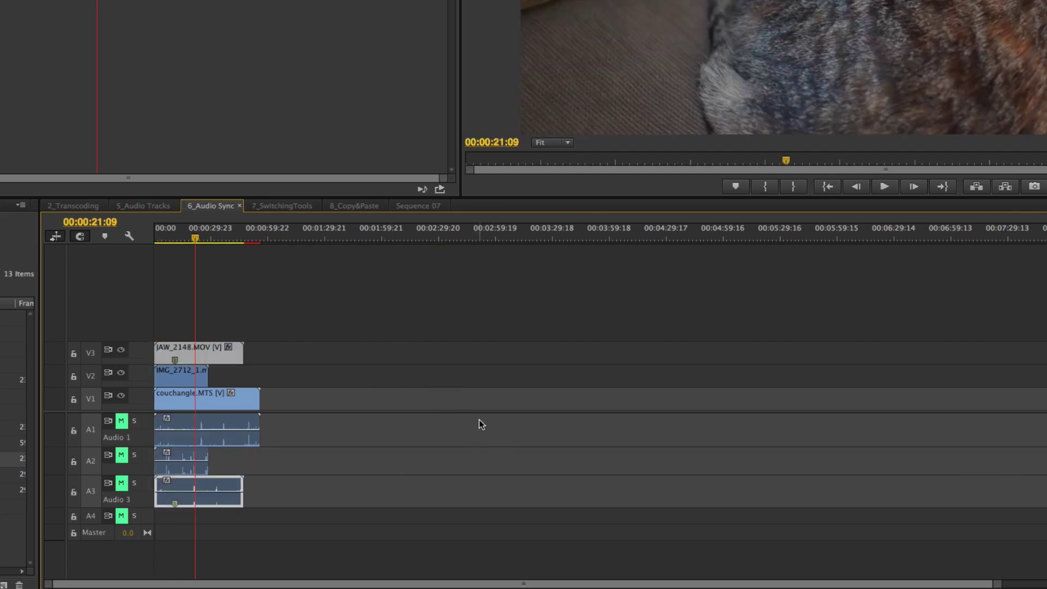
- Synchronize the three stacked clips with Audio as the synchronize point
click(357, 317)
drag(367, 311, 177, 446)
right_click(183, 396)
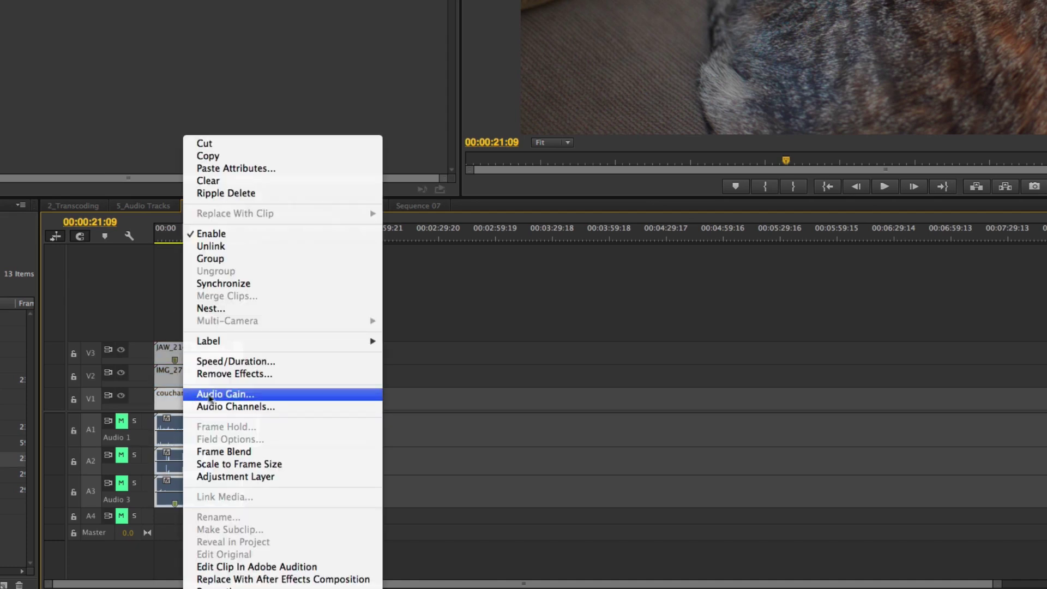
click(219, 284)
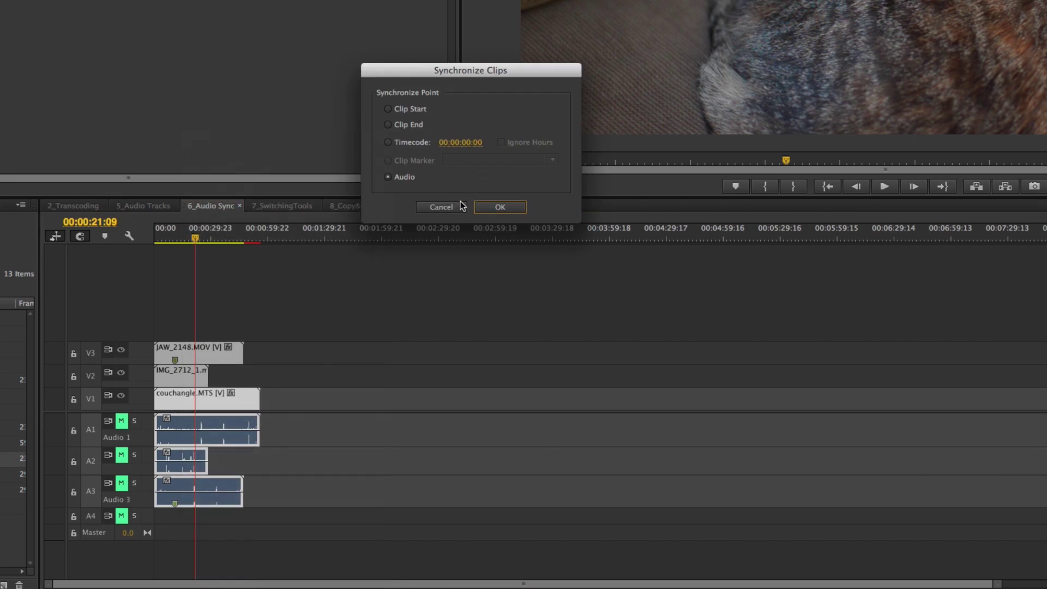
click(500, 207)
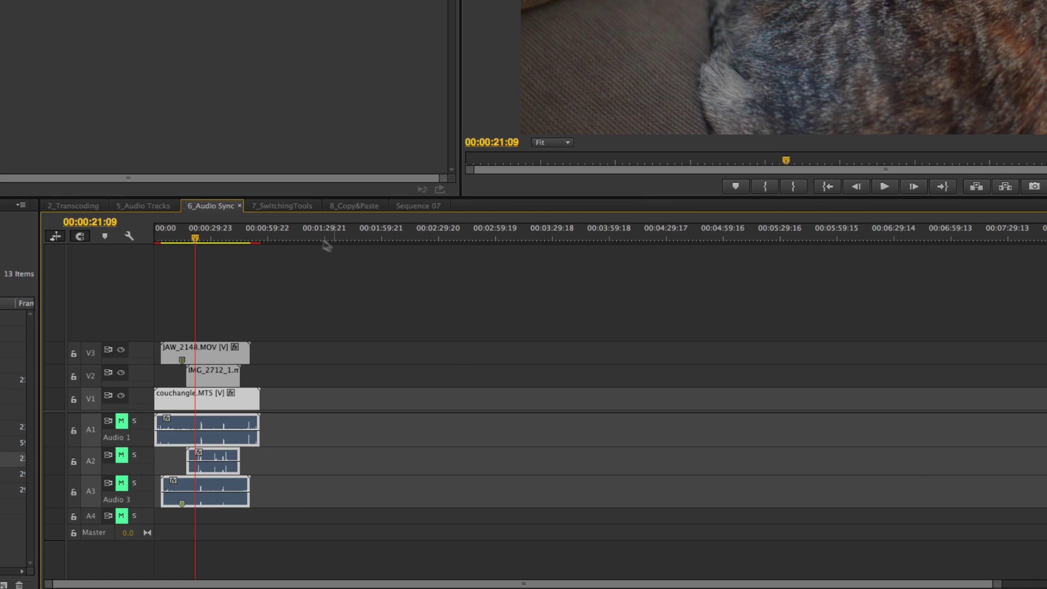
- Examine how the synced clips line up at different time scales, ending with the sequence filling the timeline's width
key(=)
key(=)
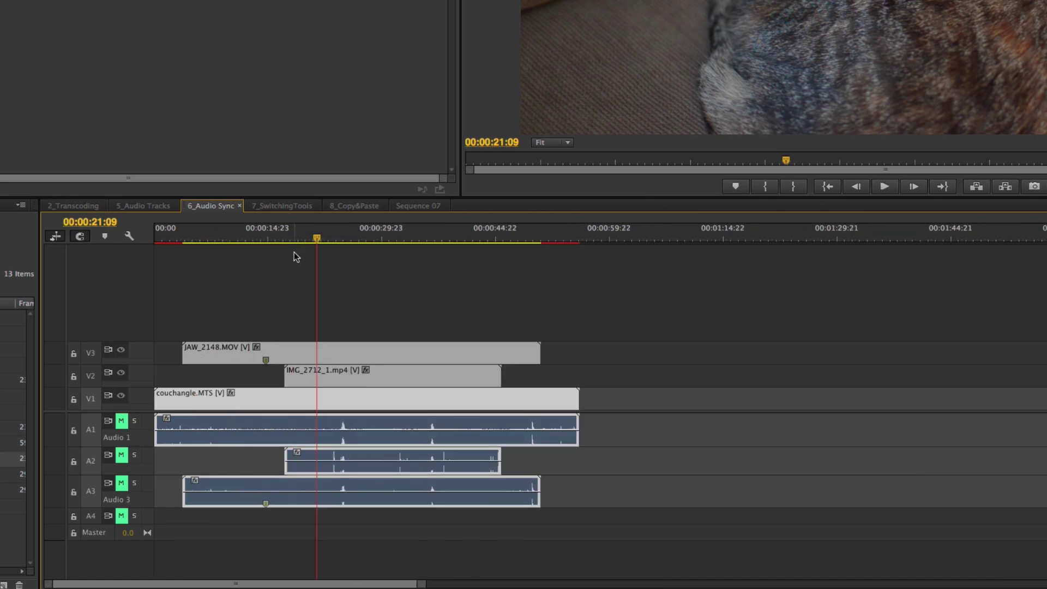
key(=)
key(-)
key(-)
key(-)
key(=)
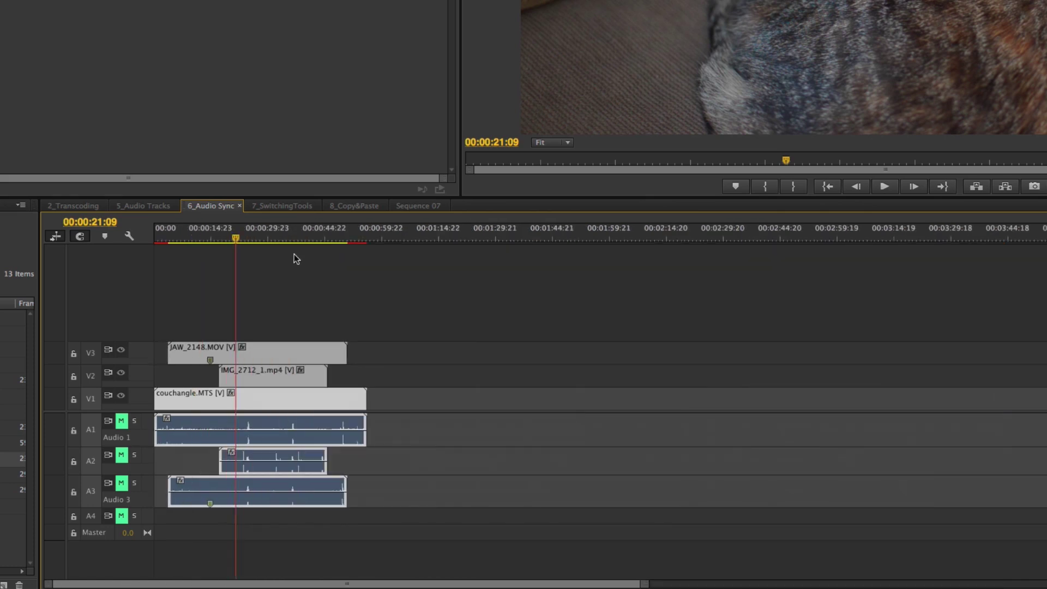
key(=)
key(=)
- Increase the height of the three video tracks to show clip thumbnails, and settle on a medium track height
key(super+=)
key(super+=)
key(super+=)
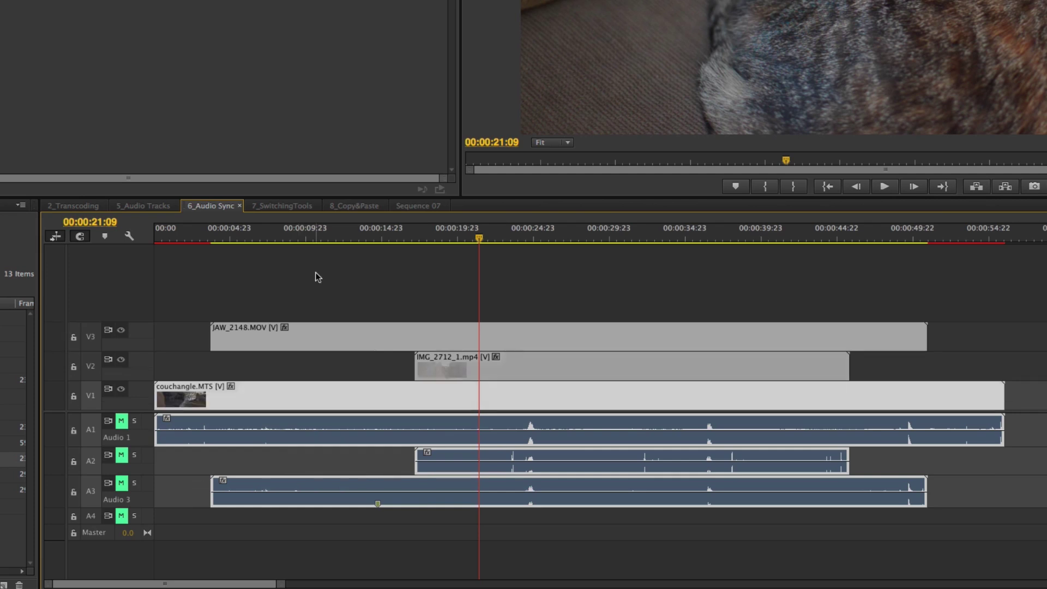
key(super+=)
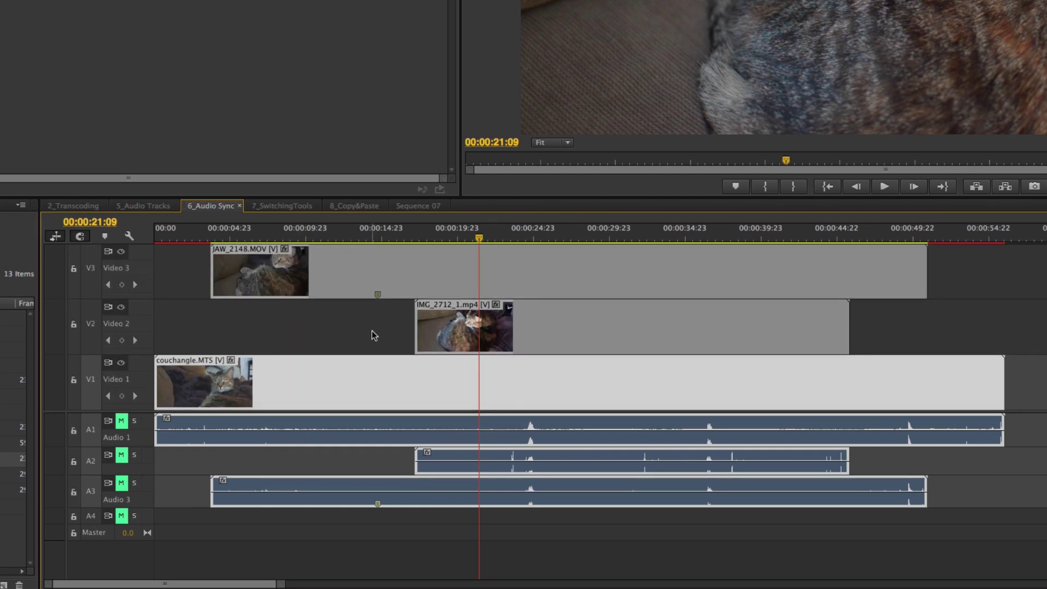
key(super+minus)
key(super+minus)
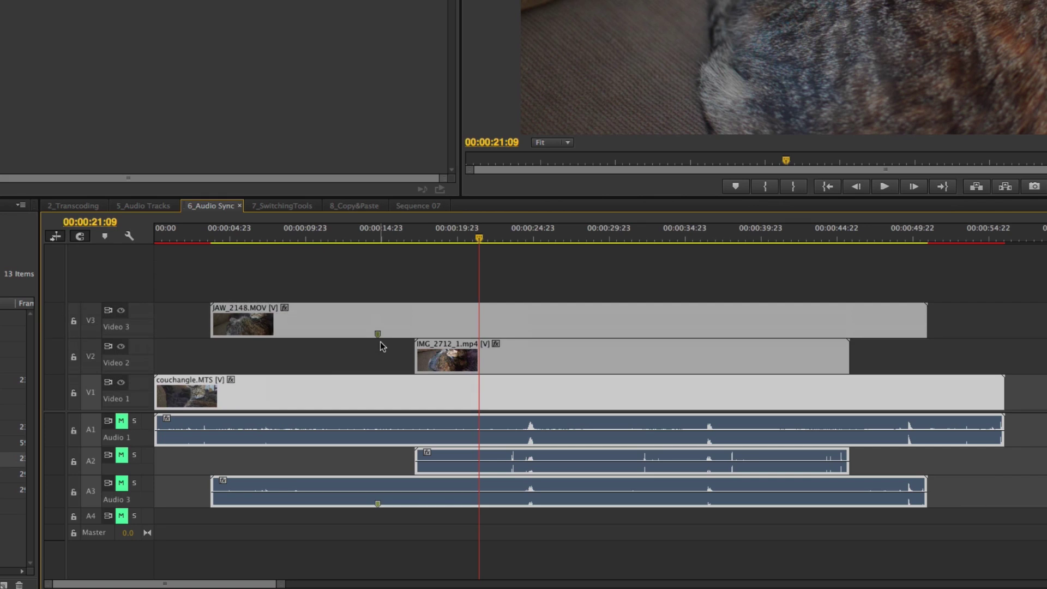
- Examine the synced clips and their waveforms by repeatedly switching between wider and closer views of the timeline
key(=)
key(=)
key(=)
key(minus)
key(minus)
key(minus)
key(minus)
key(minus)
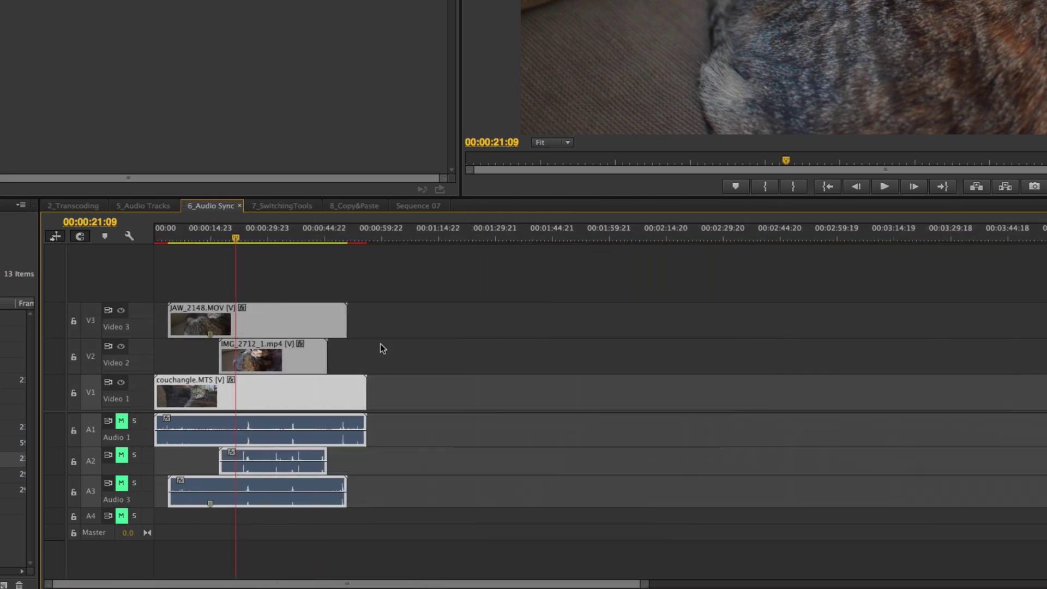
key(=)
key(=)
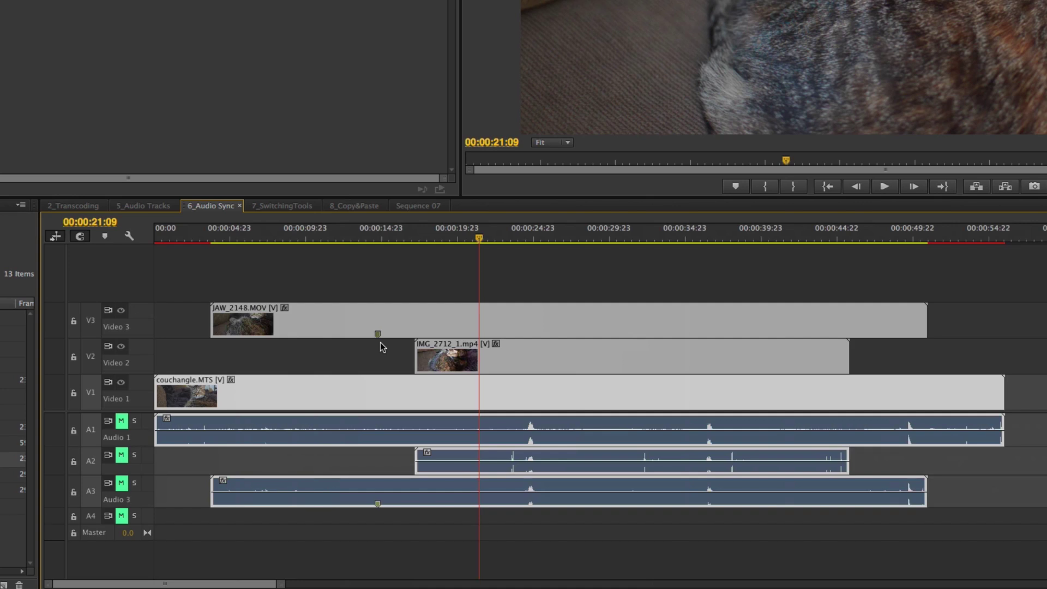
key(minus)
key(minus)
key(=)
key(=)
key(minus)
key(minus)
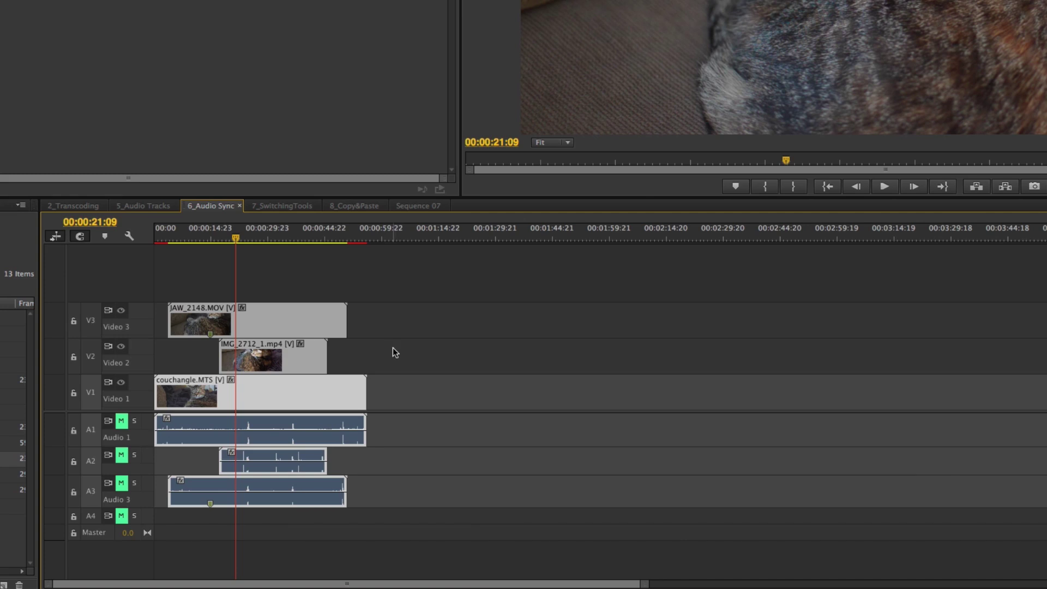
key(=)
key(=)
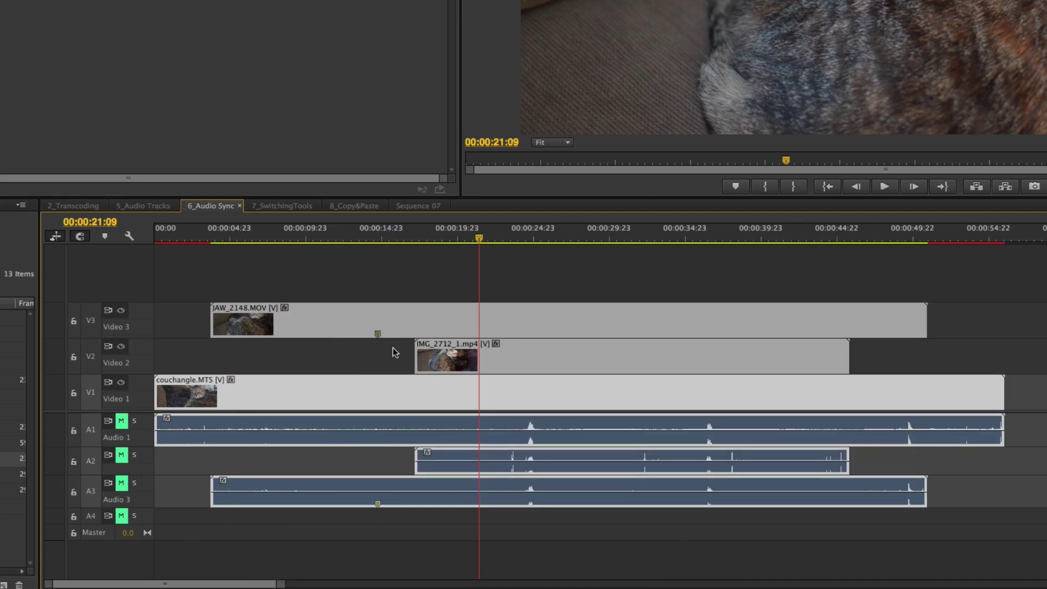
key(minus)
key(minus)
- Inspect the timeline at frame level around the playhead, and return to a view that fits the whole sequence
key(=)
key(=)
key(=)
key(=)
key(=)
key(=)
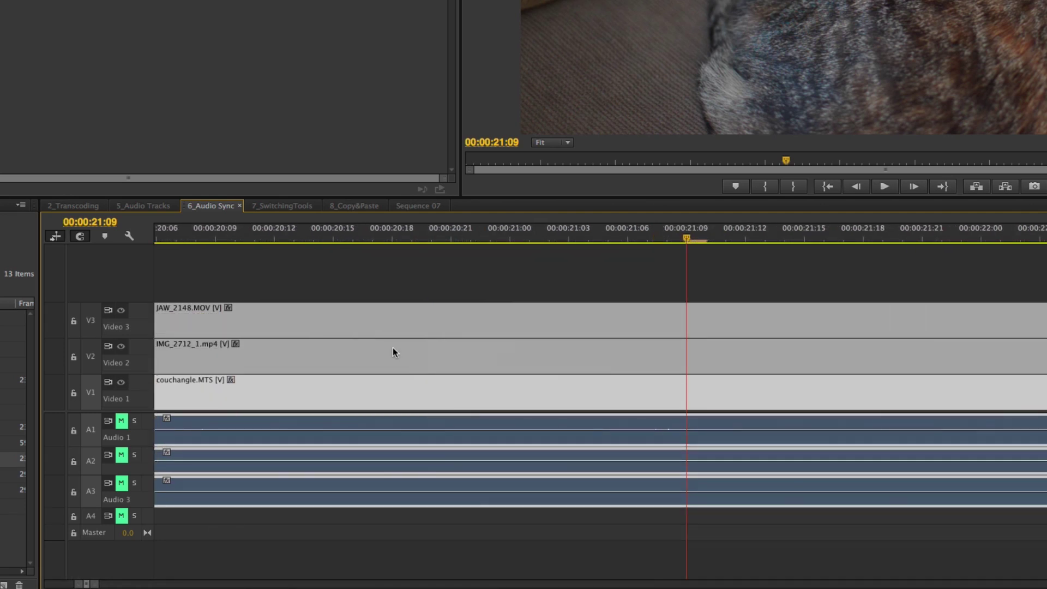
key(backslash)
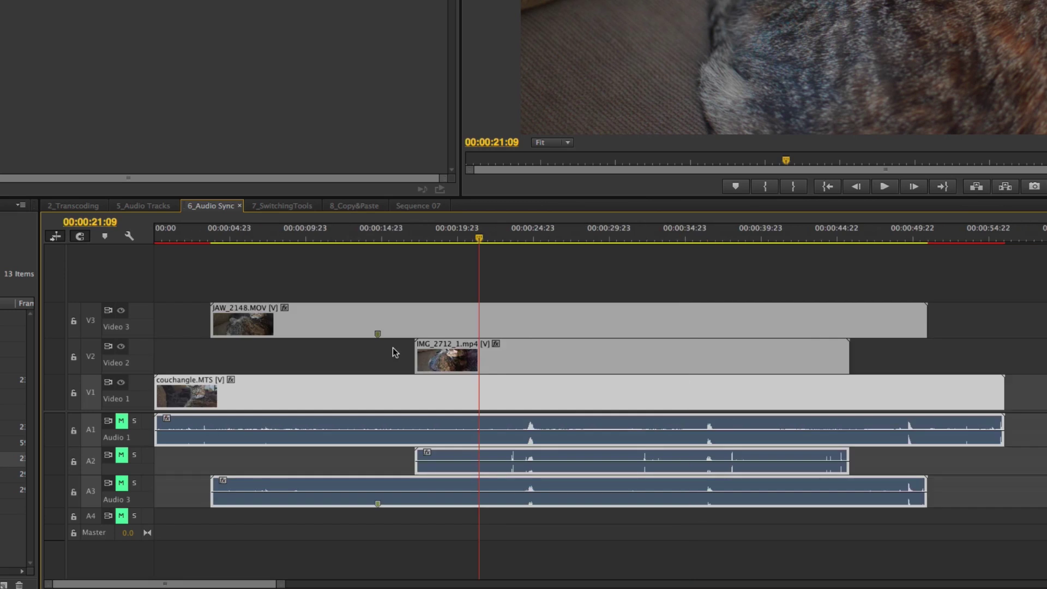
key(backslash)
key(backslash)
- Scrub the synced clips around 00:00:25:10 and disable JAW_2148.MOV to compare the angle beneath it
drag(519, 241, 548, 240)
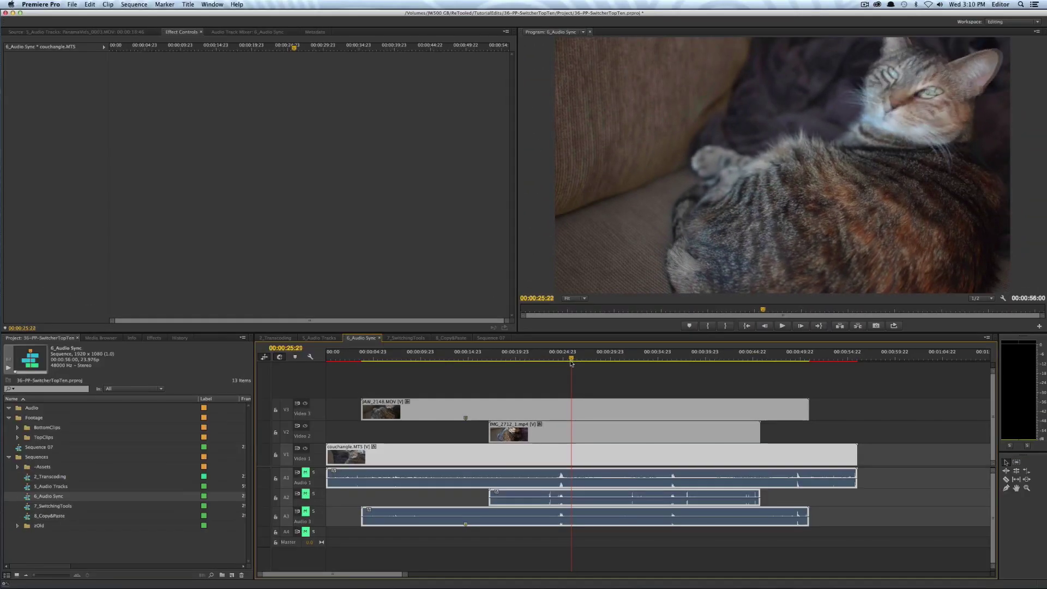
drag(571, 363, 585, 402)
key(super+a)
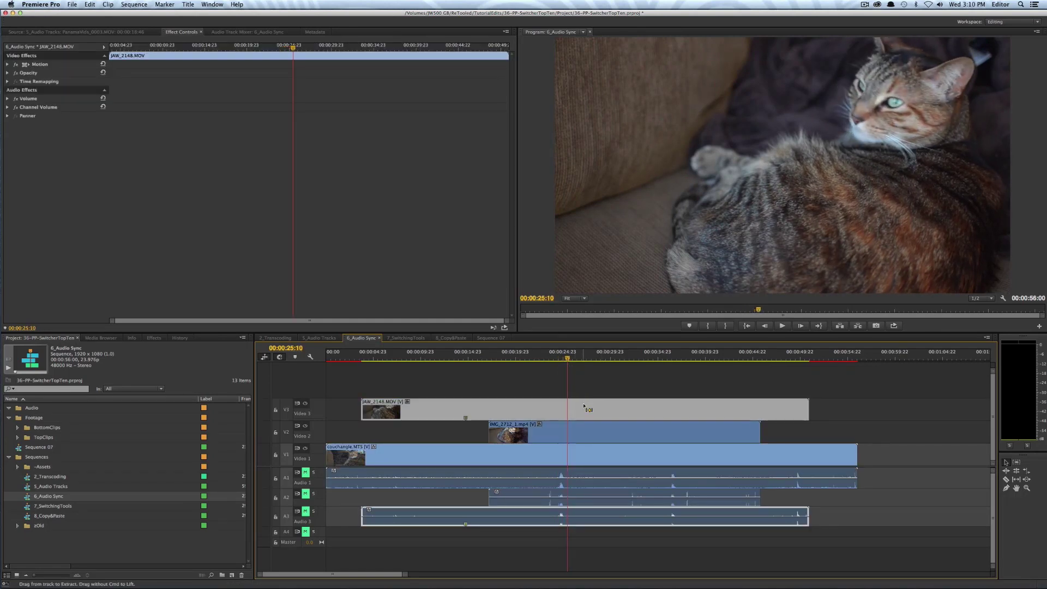
key(super+shift+e)
drag(567, 358, 572, 360)
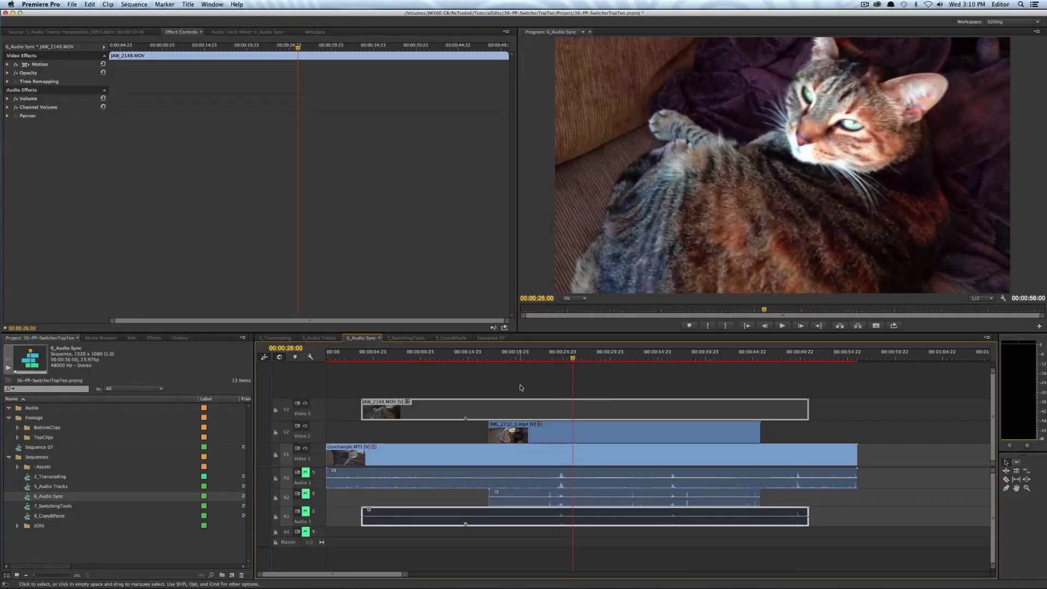
- Disable IMG_2712_1.mp4 and scrub the couchangle.MTS angle around 00:00:26:00
click(521, 389)
click(492, 430)
key(super+shift+e)
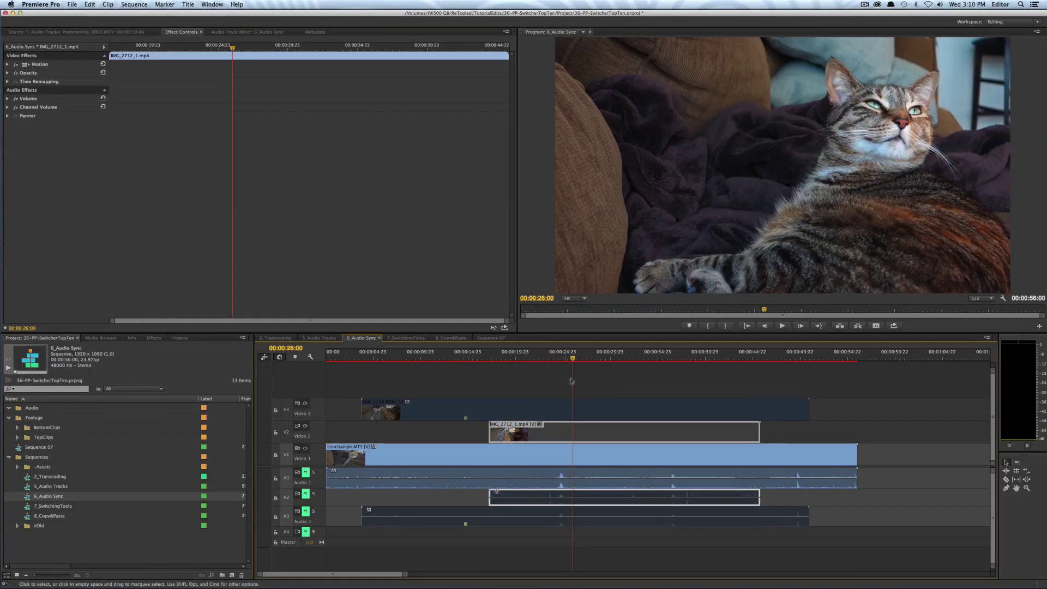
mouse_move(572, 359)
mouse_down()
mouse_move(557, 360)
mouse_move(568, 362)
mouse_up()
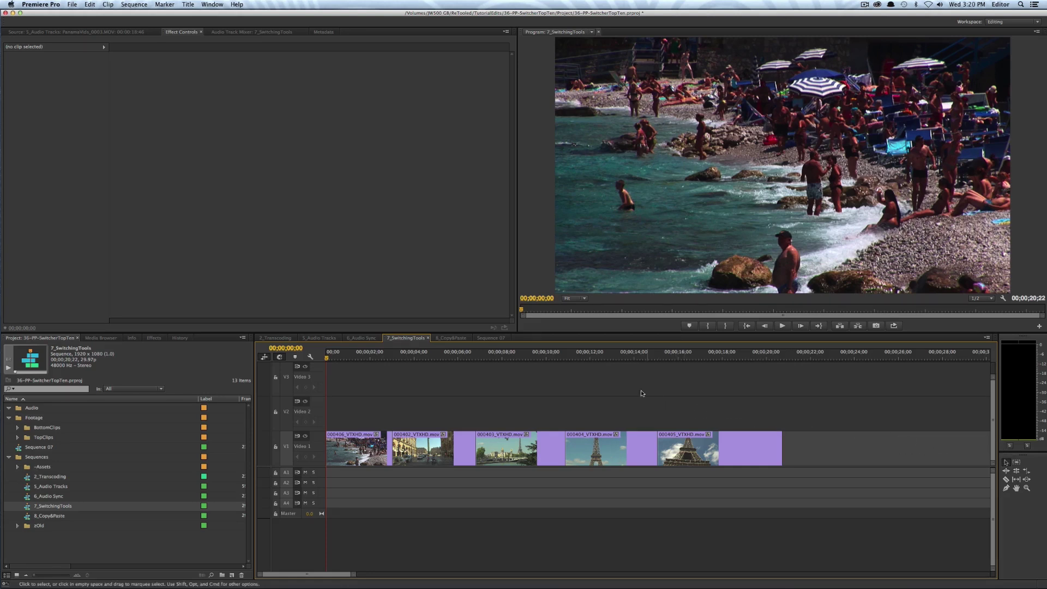
- Try trimming the end of 000403_VTXHD.mov back to the playhead at 00;00;09;11, and undo the trim
click(532, 355)
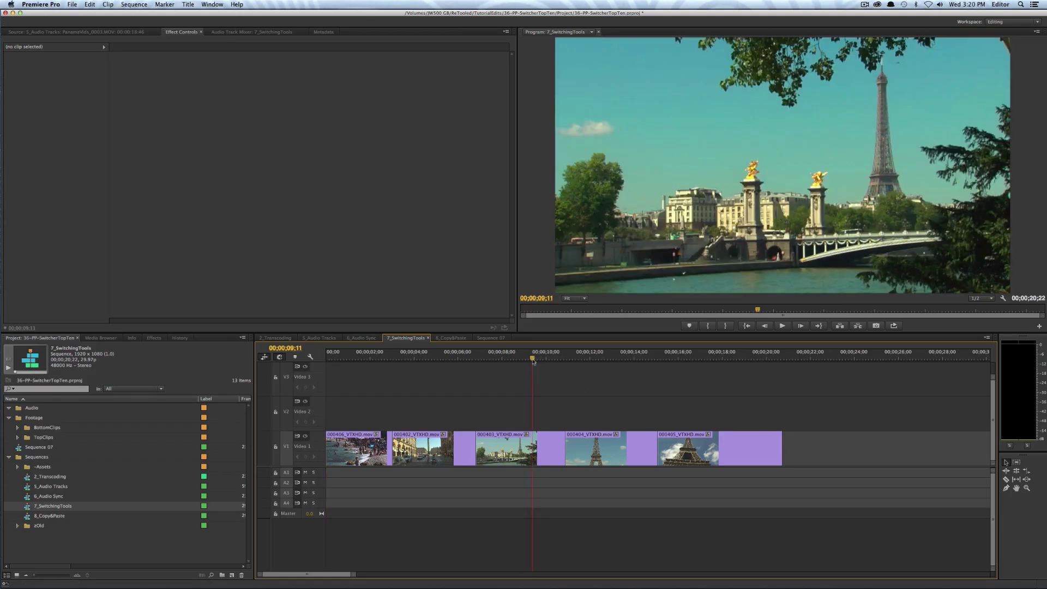
drag(559, 444, 532, 446)
key(super+s)
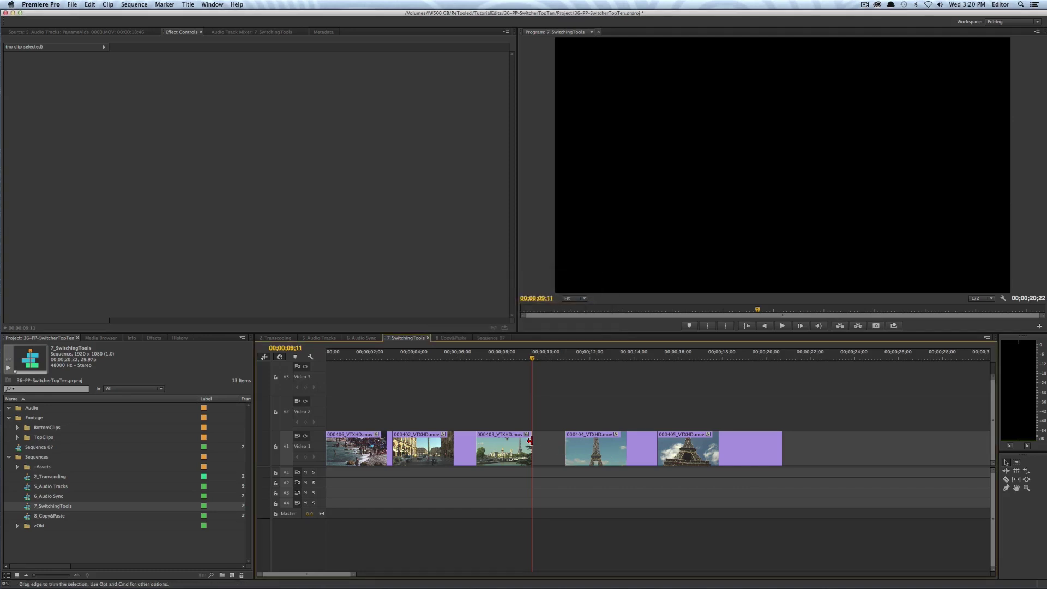
key(super+z)
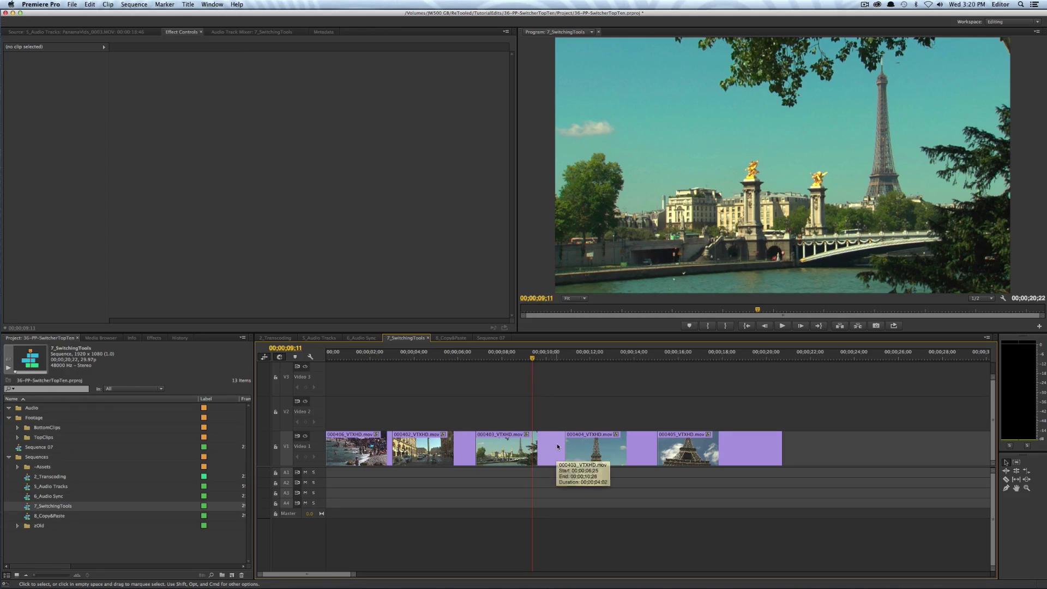
- Ripple-trim the end of 000403_VTXHD.mov and the start of 000404_VTXHD.mov, shortening the sequence to 00;00;19;06
key(super)
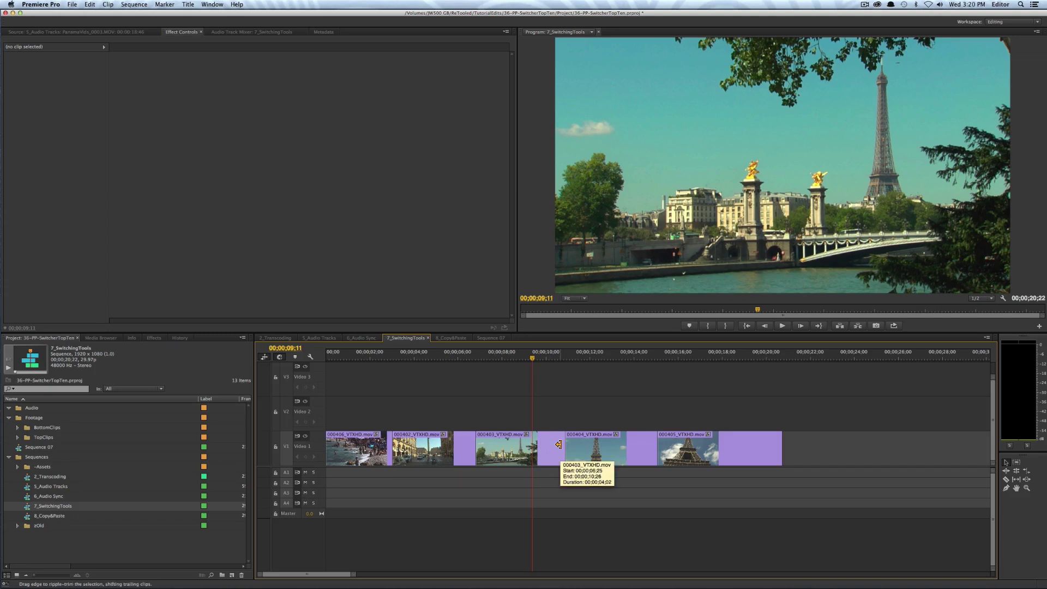
mouse_move(558, 445)
mouse_down()
mouse_move(528, 446)
mouse_move(561, 446)
mouse_up()
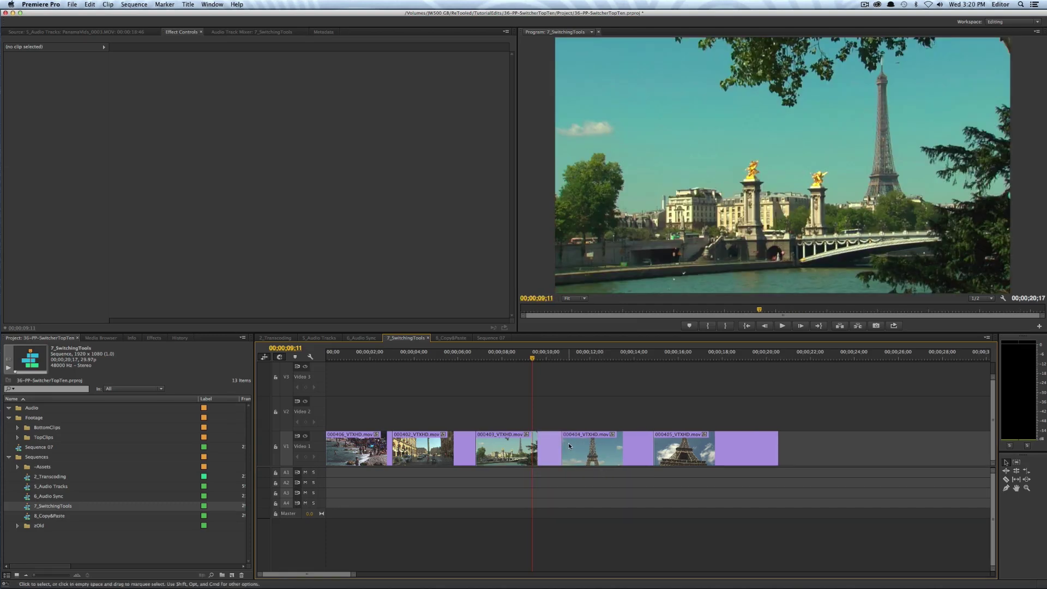
drag(563, 445, 563, 446)
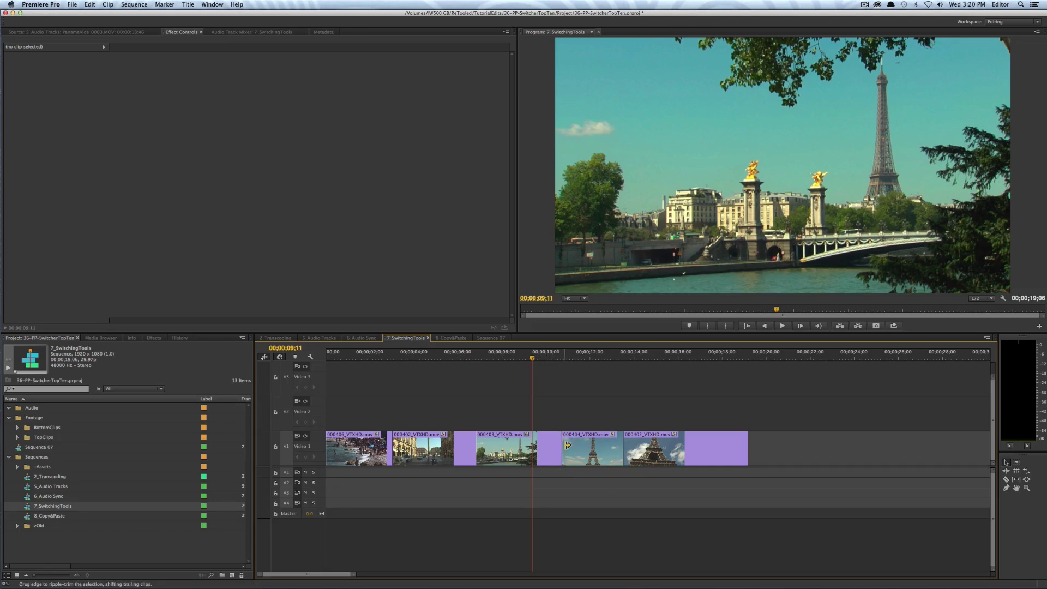
- Roll the cut between 000403_VTXHD.mov and 000404_VTXHD.mov earlier so the first clip ends at 00;00;10;14, and return to the Selection tool
key(n)
drag(561, 444, 556, 444)
key(v)
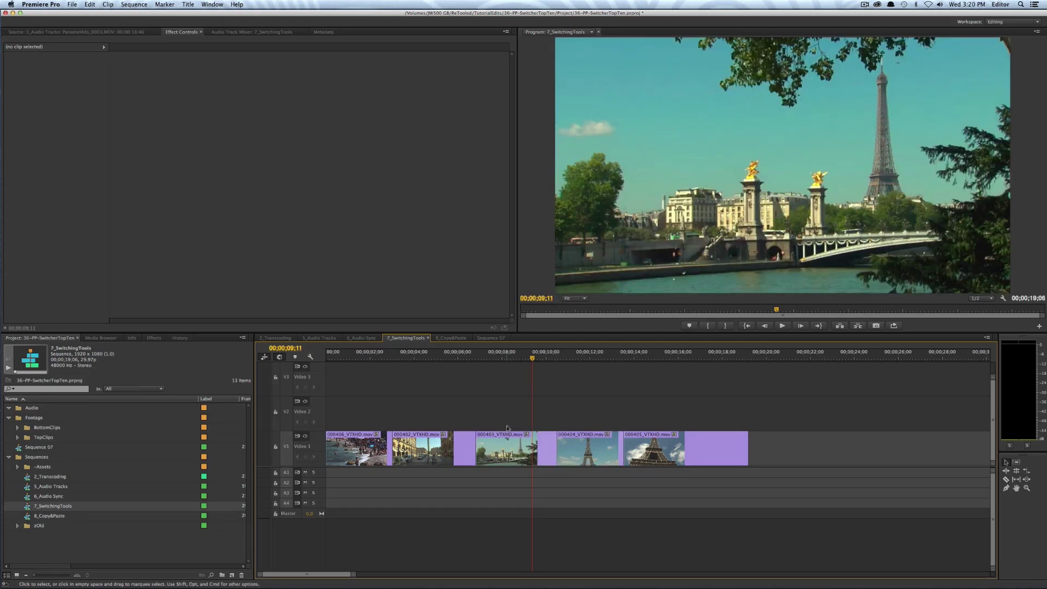
- Check the Selection tool's modifier hints with 000403_VTXHD.mov selected, and clear the selection
click(512, 441)
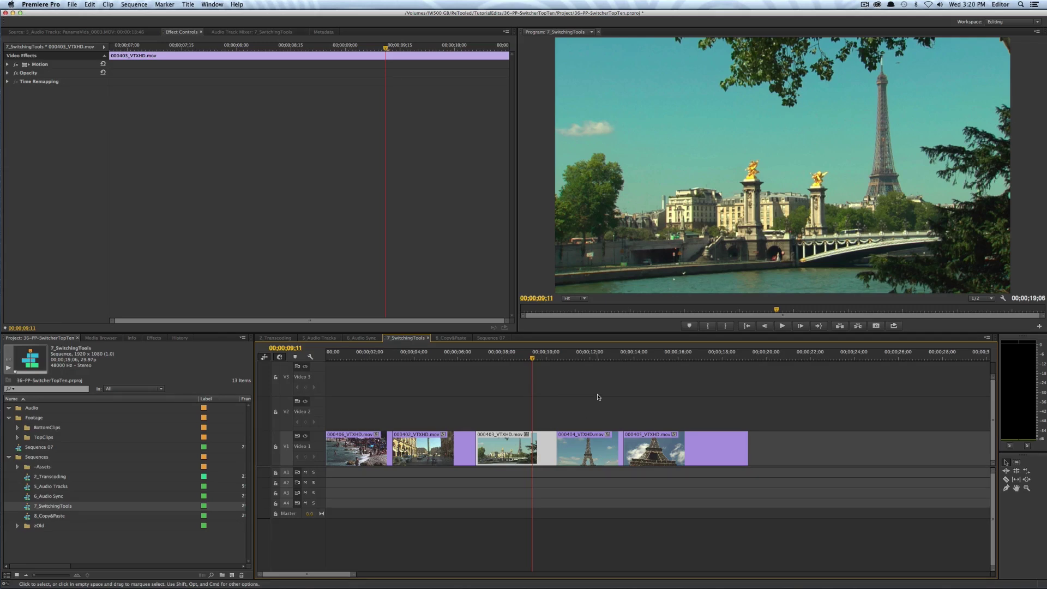
key(alt)
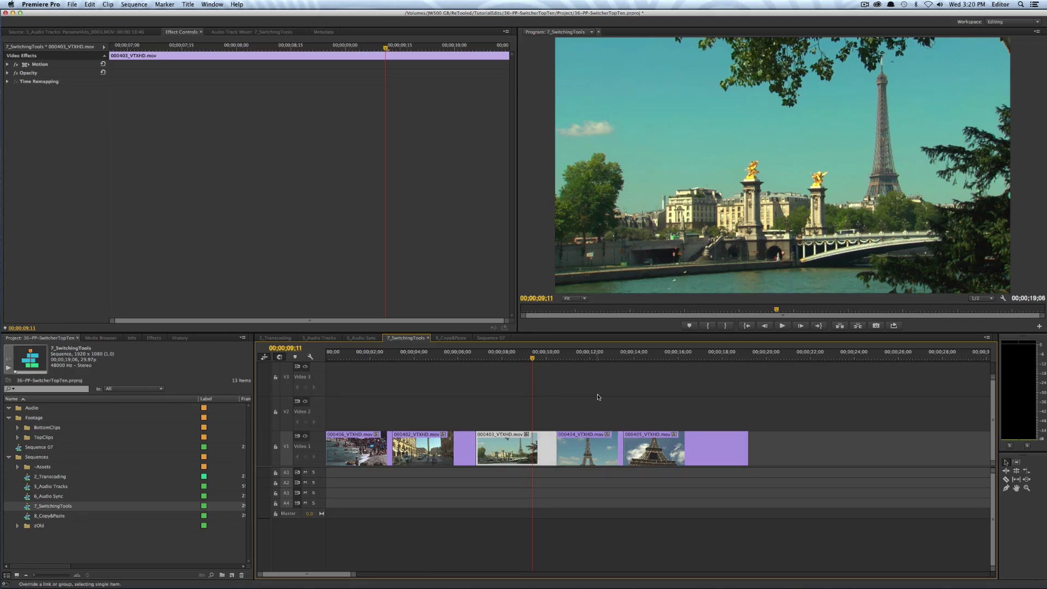
key(shift)
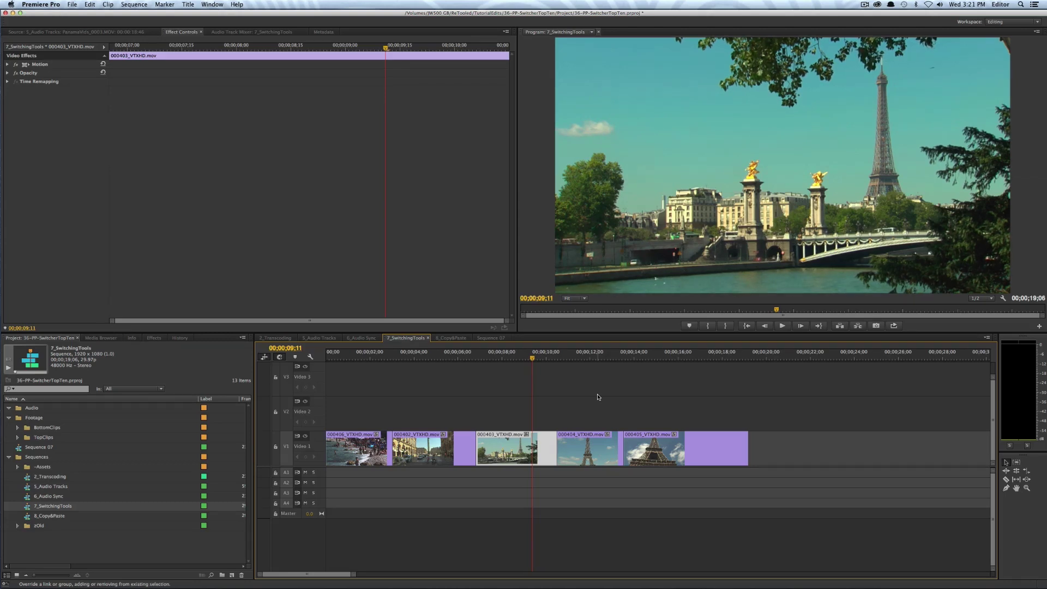
click(494, 418)
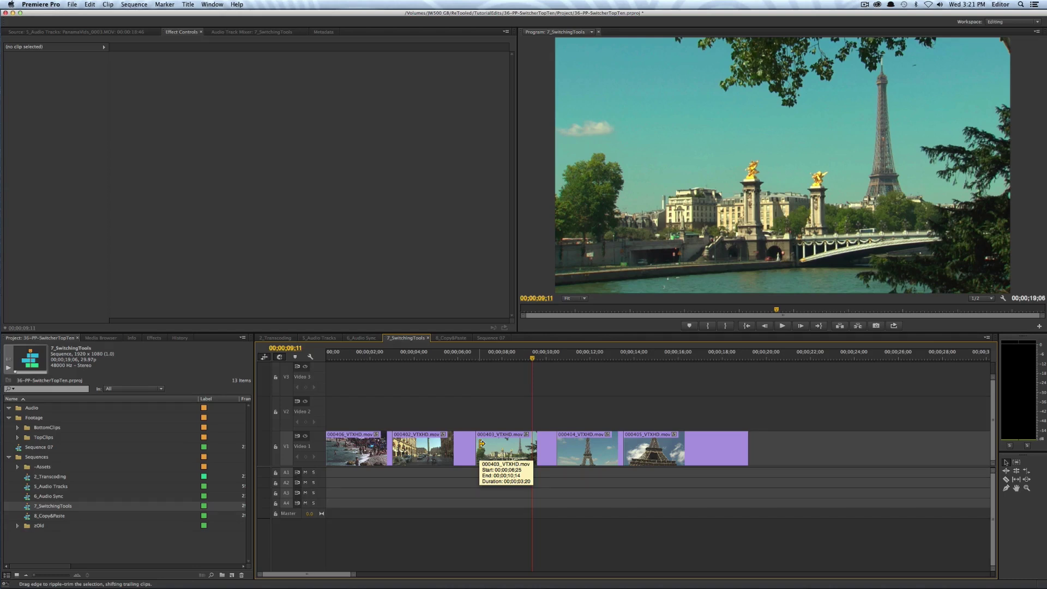
- Select the edit point at the start of 000403_VTXHD.mov and the one at its cut with 000404_VTXHD.mov, and adjust them together
click(481, 444)
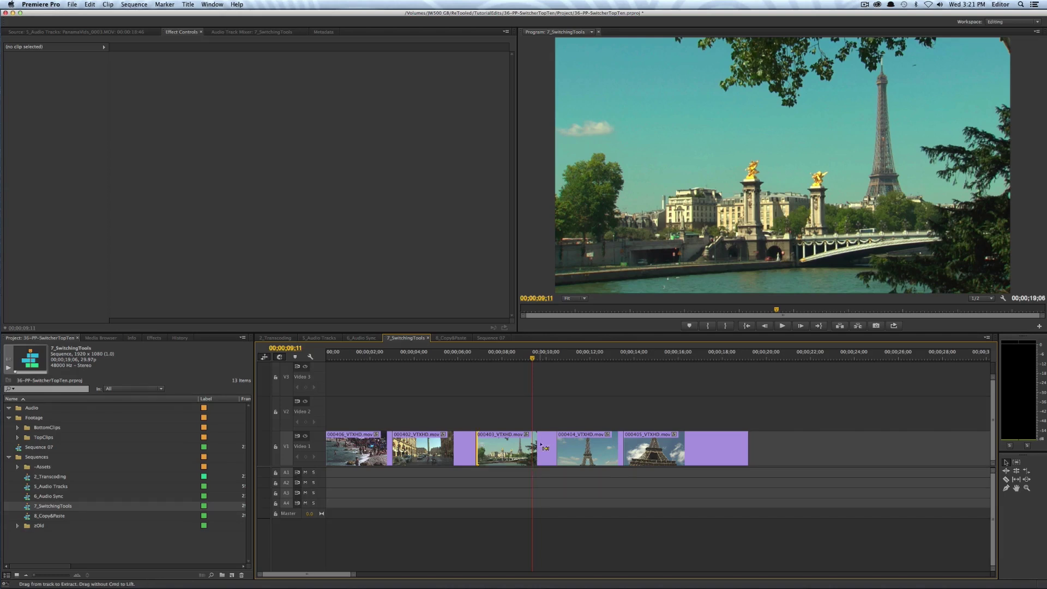
shift+click(556, 443)
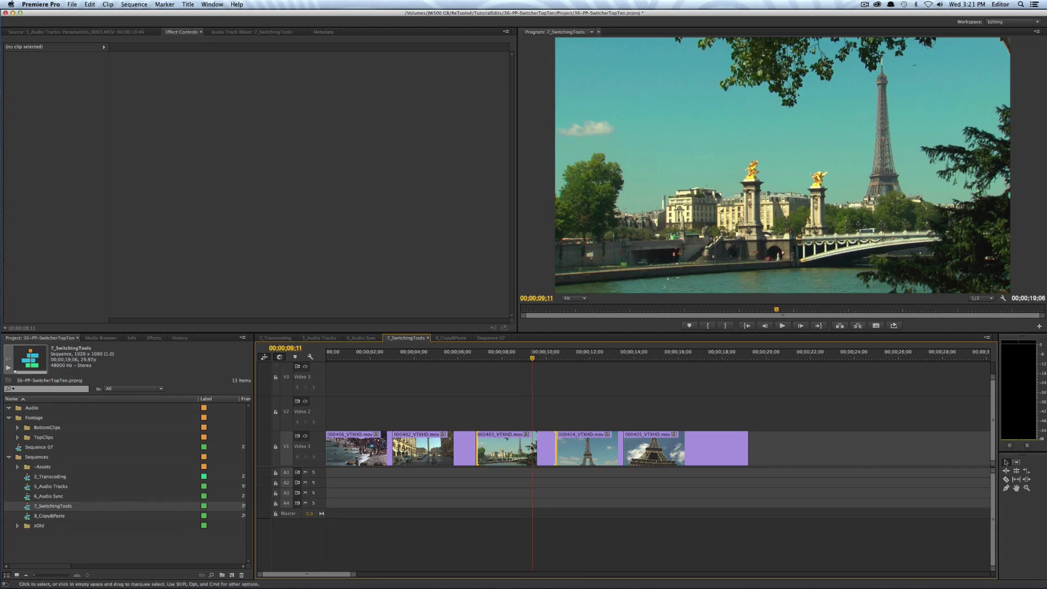
drag(548, 446, 511, 447)
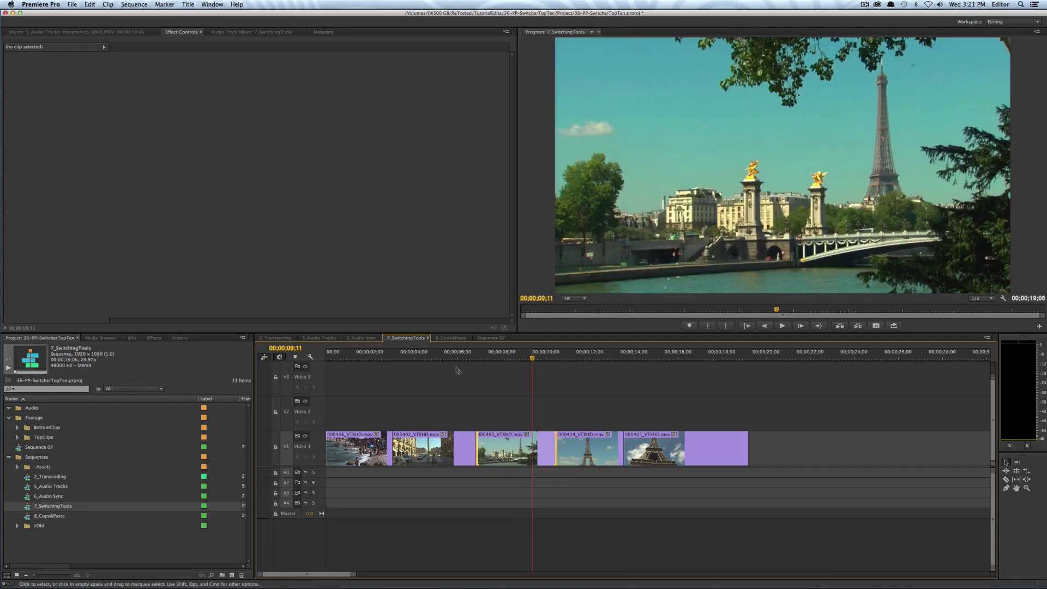
- Move the playhead to 00;00;10;27, select the edit points at both ends of 000404_VTXHD.mov and adjust them together to slip the clip
click(565, 357)
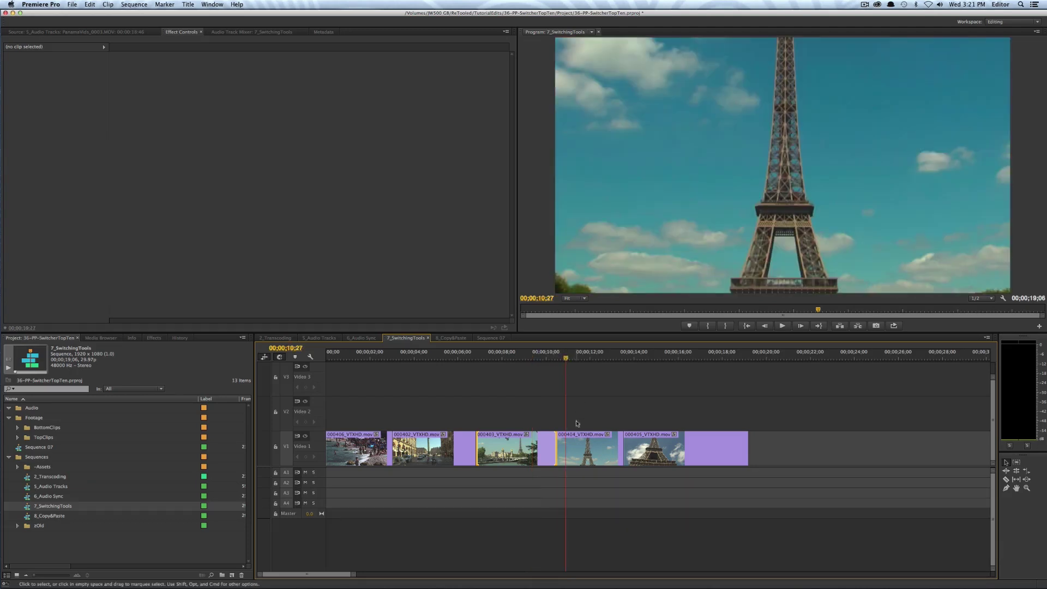
click(562, 445)
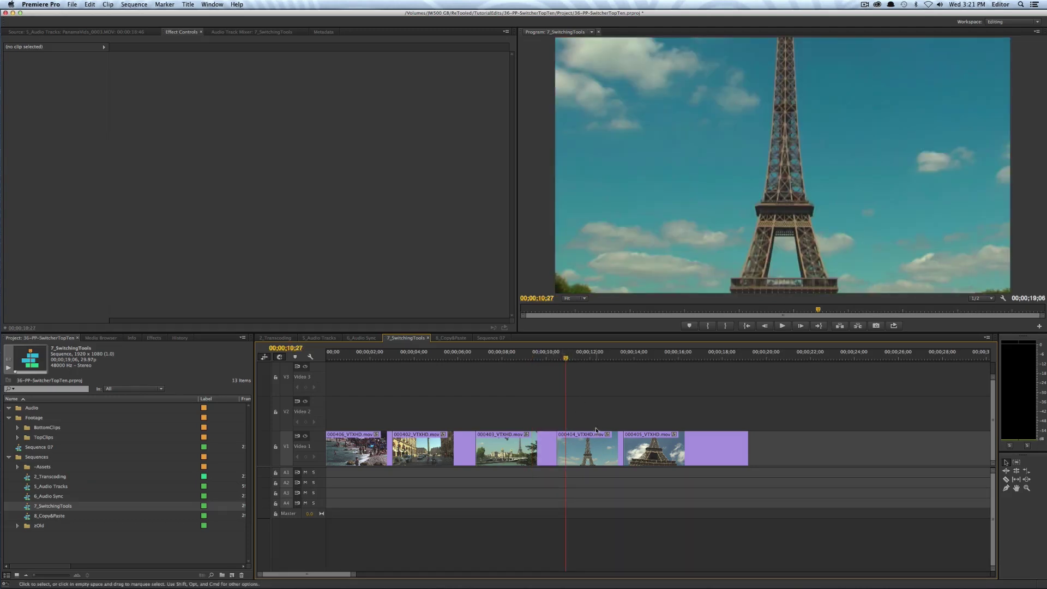
click(561, 443)
mouse_move(618, 444)
mouse_down()
mouse_move(603, 444)
mouse_move(621, 444)
mouse_up()
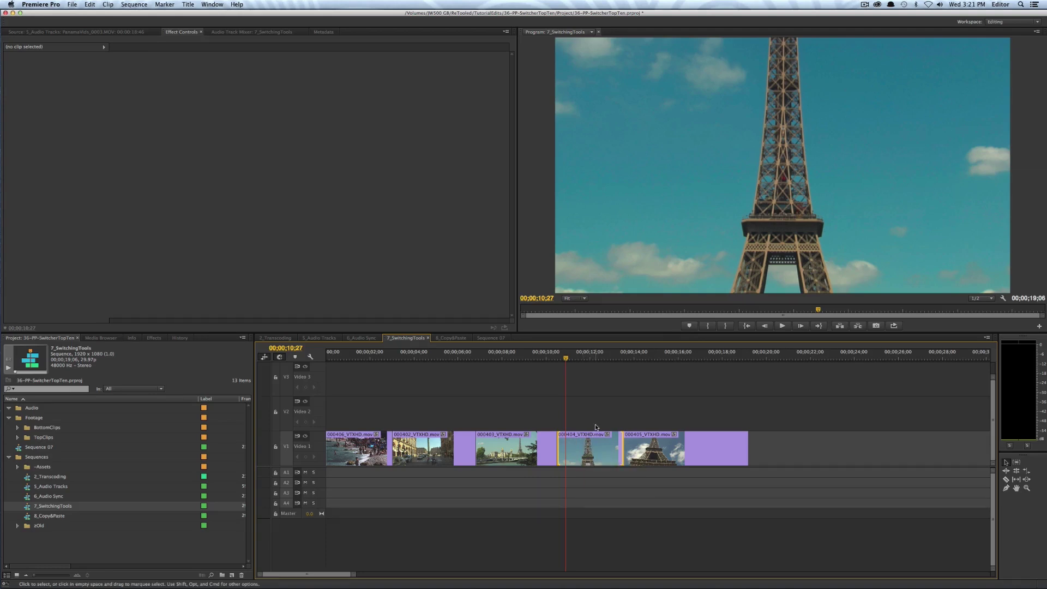
- Slide 000404_VTXHD.mov later by selecting rolling edits at its start and at its cut with 000405_VTXHD.mov and moving them together
click(595, 427)
key(n)
click(555, 447)
shift+click(623, 444)
mouse_move(623, 444)
mouse_down()
mouse_move(603, 446)
mouse_move(639, 447)
mouse_up()
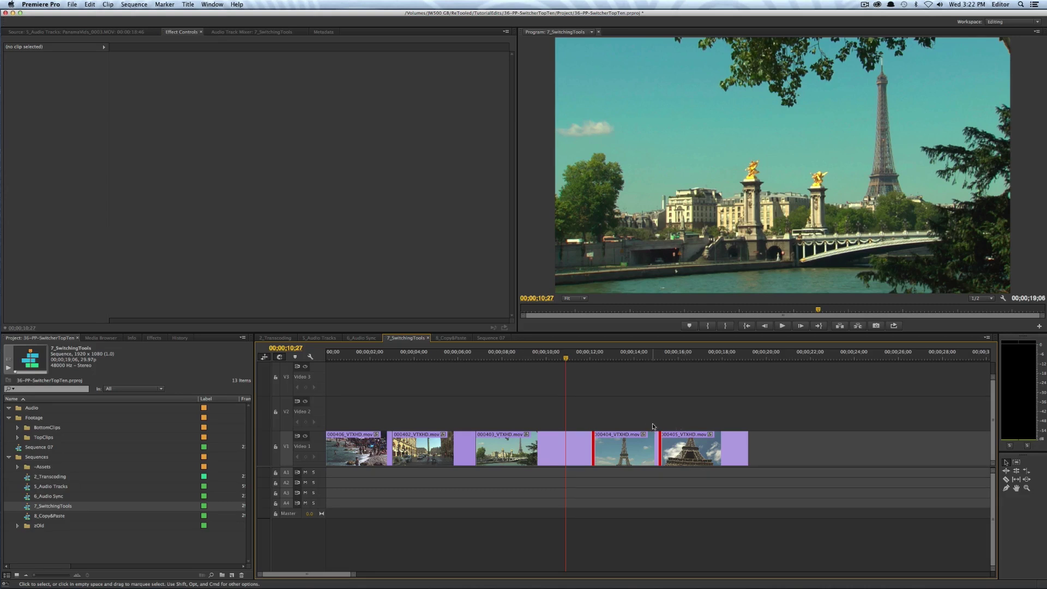
- Shift the two selected rolling edits 10 frames earlier and clear the edit selection
text(-10)
key(Return)
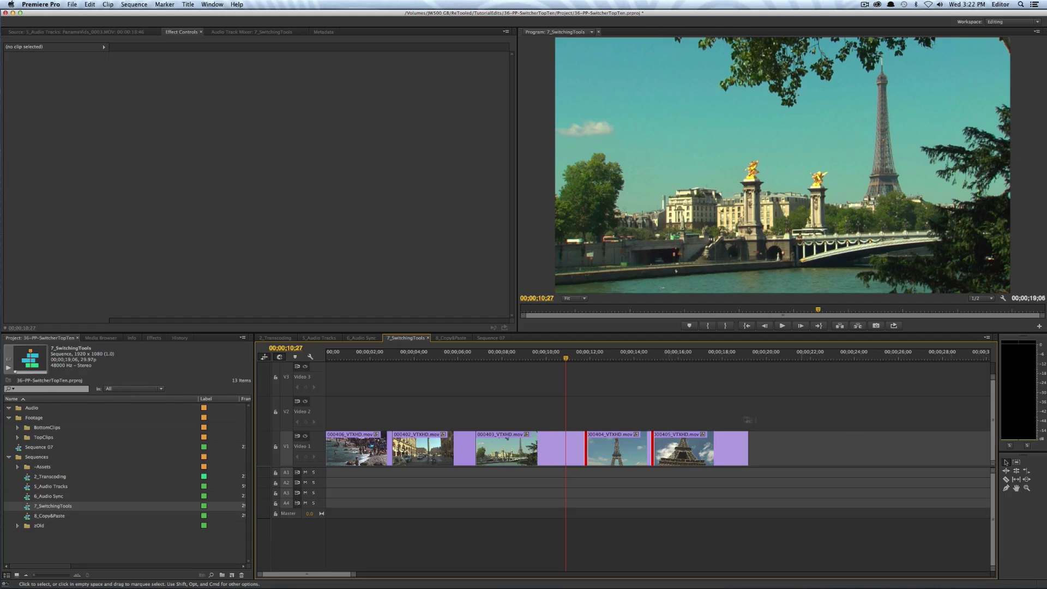
click(624, 410)
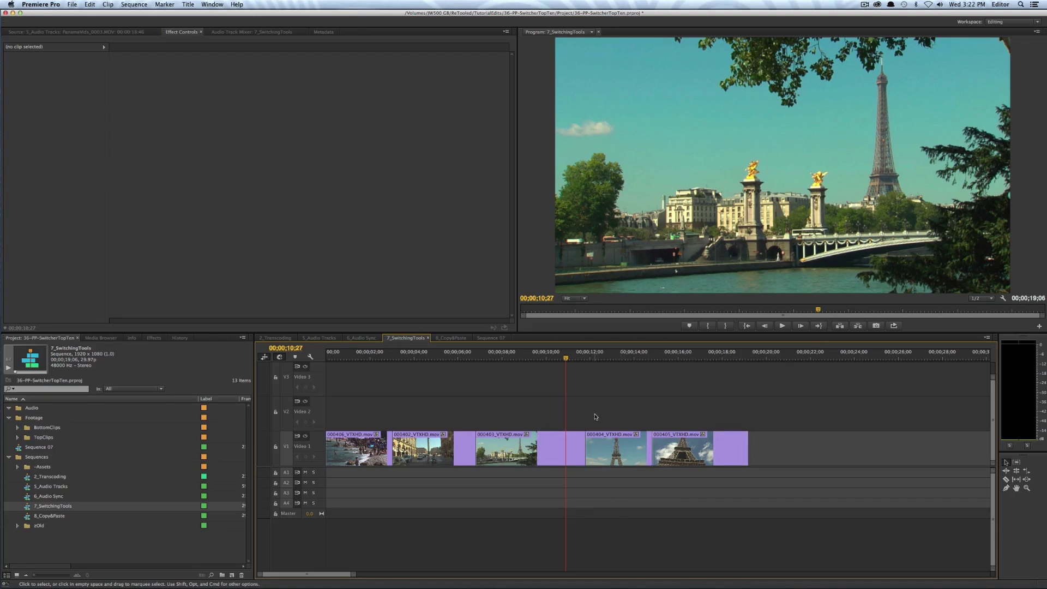
- Select 000403_VTXHD.mov in the timeline and switch to the 8_Copy&Paste sequence
click(527, 447)
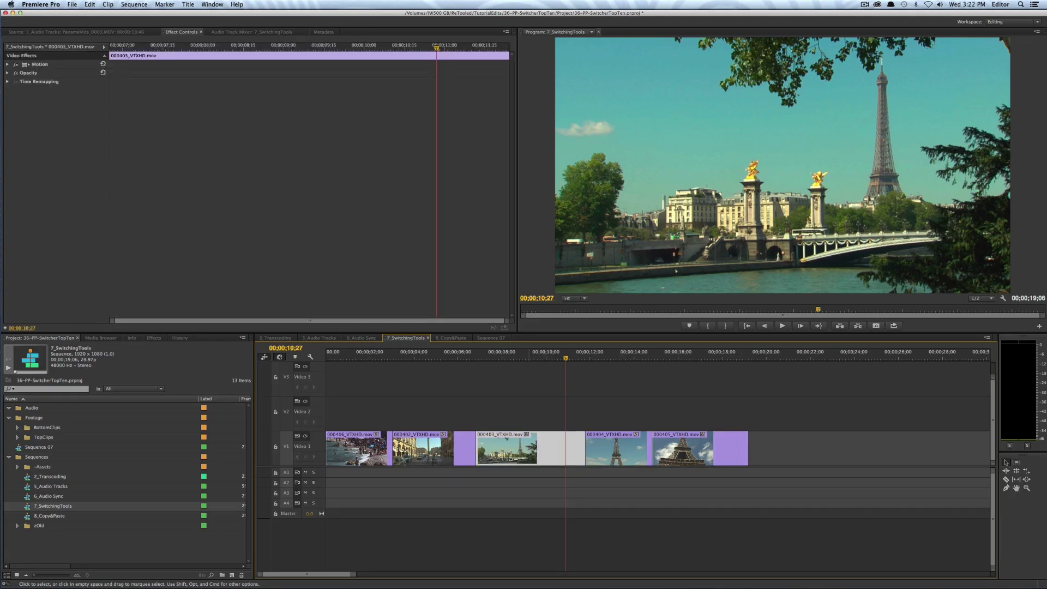
key(super+k)
text(1000)
key(Return)
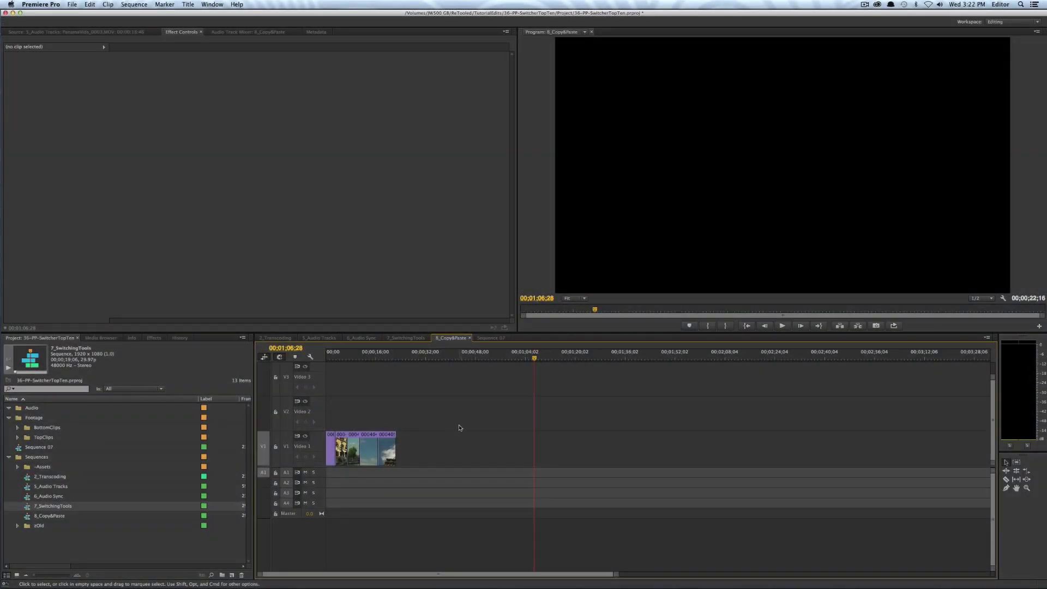
- Copy all the clips on Video 1, paste them on the same track at 00;01;06;28, and undo the paste
drag(450, 432, 330, 440)
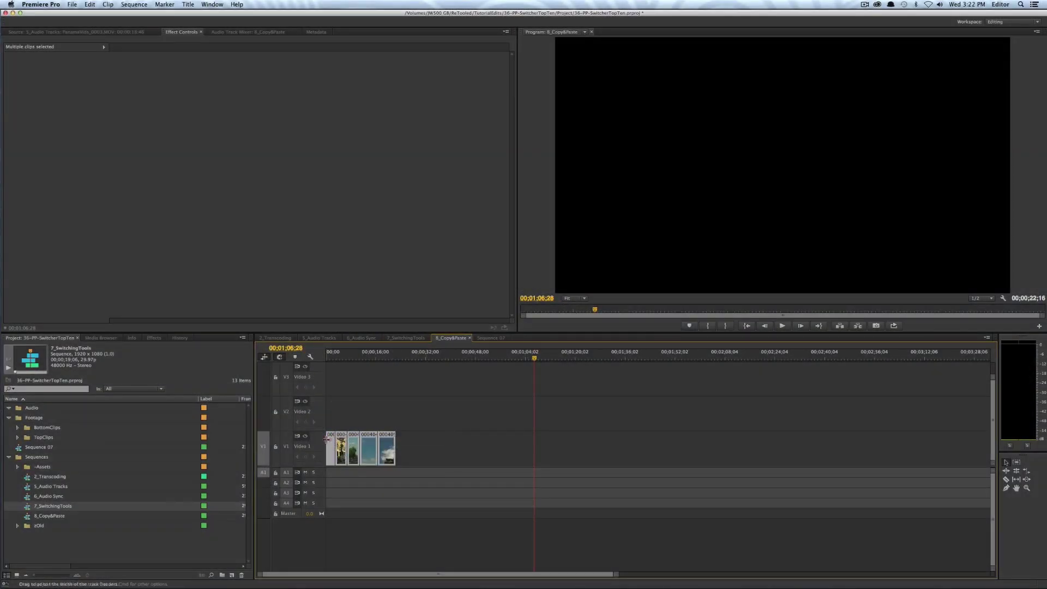
key(super+v)
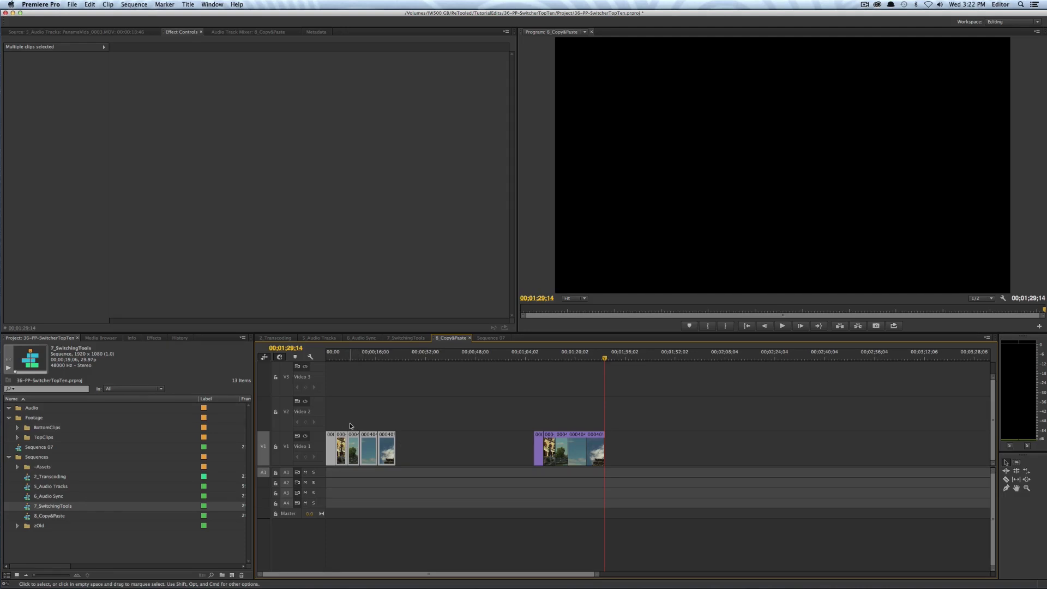
key(super+z)
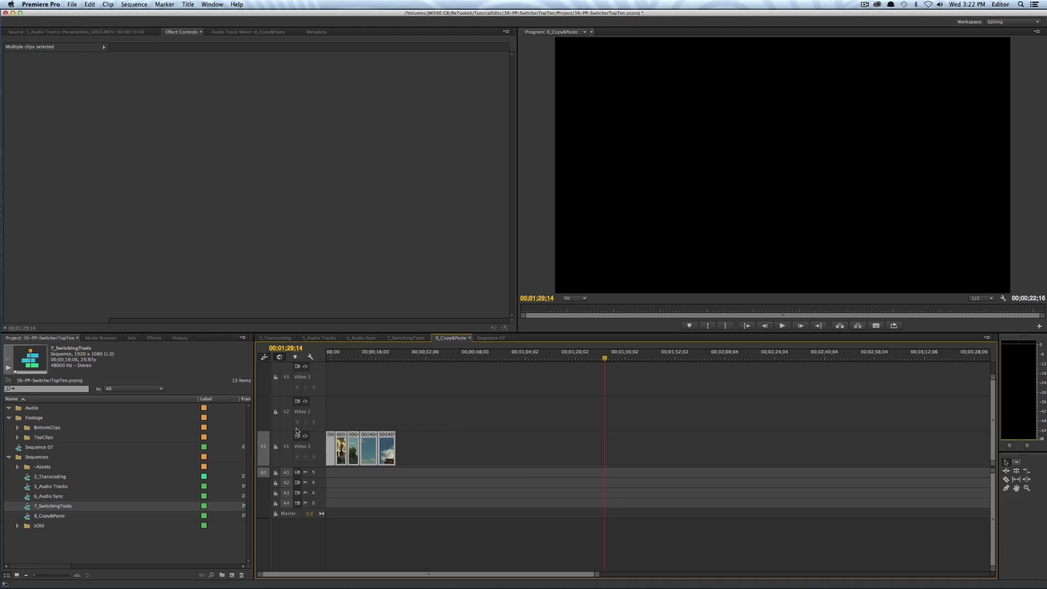
- Target Video 2 instead of Video 1 and paste the copied clips there at 00;01;29;14
click(285, 414)
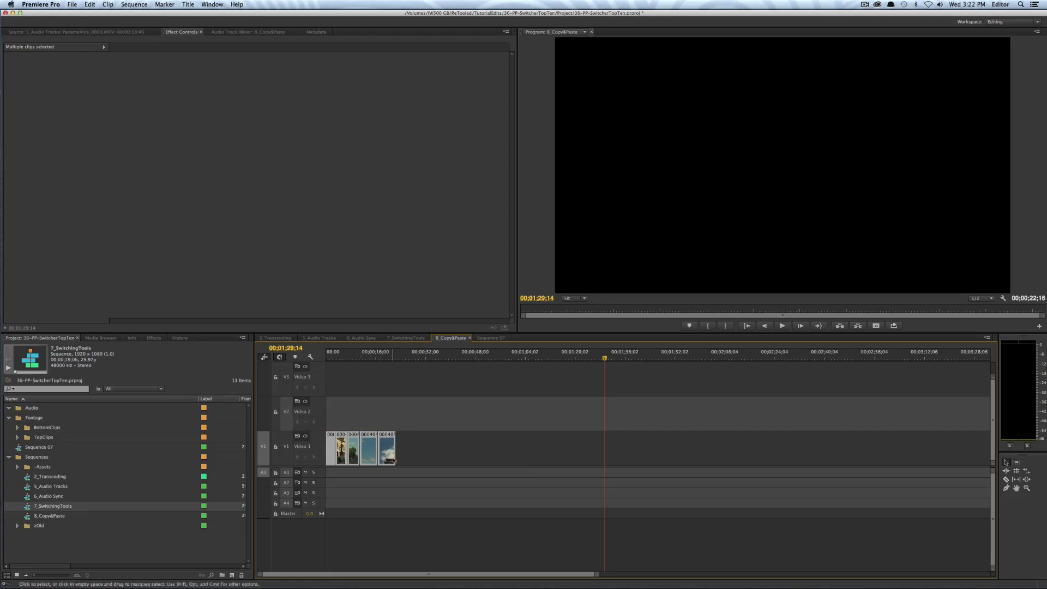
click(426, 449)
click(486, 465)
key(super+v)
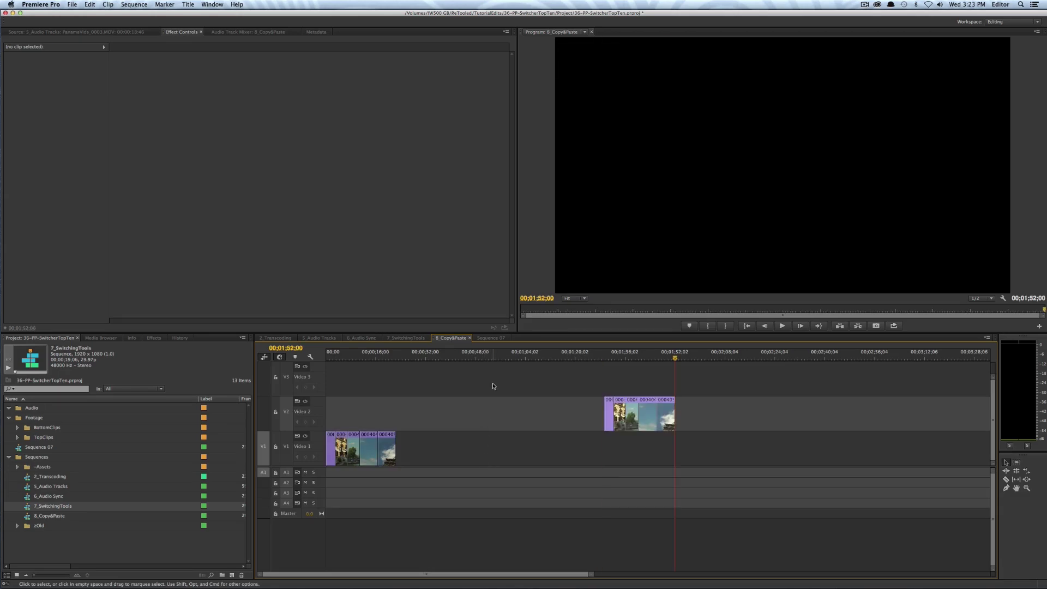
- Reselect the original Video 1 clips and paste copies on Video 2 at 00;00;36;02 and again beyond the existing Video 2 copy
drag(436, 441, 331, 448)
click(438, 358)
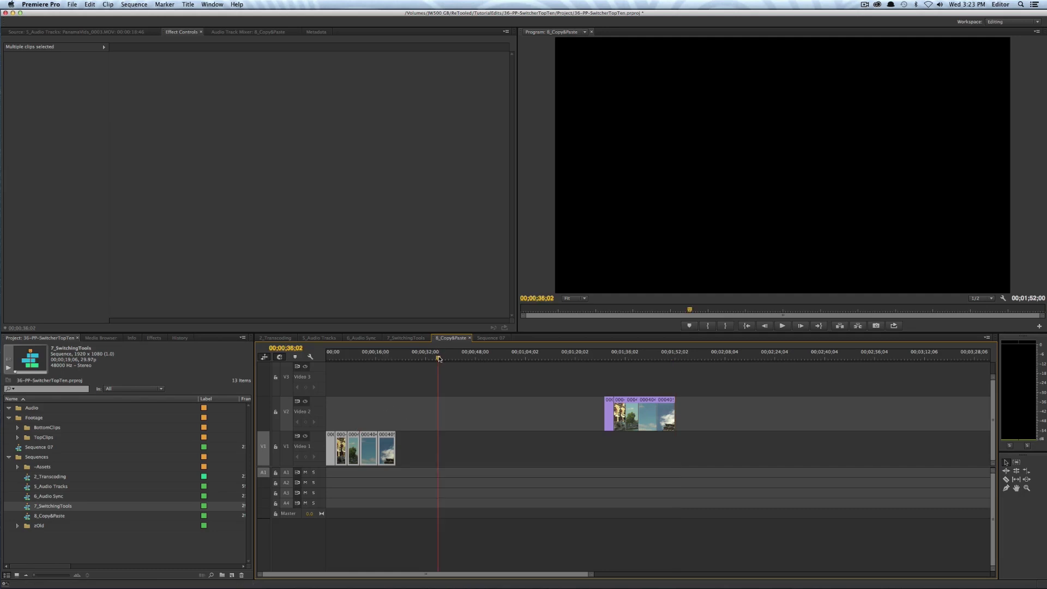
key(super+v)
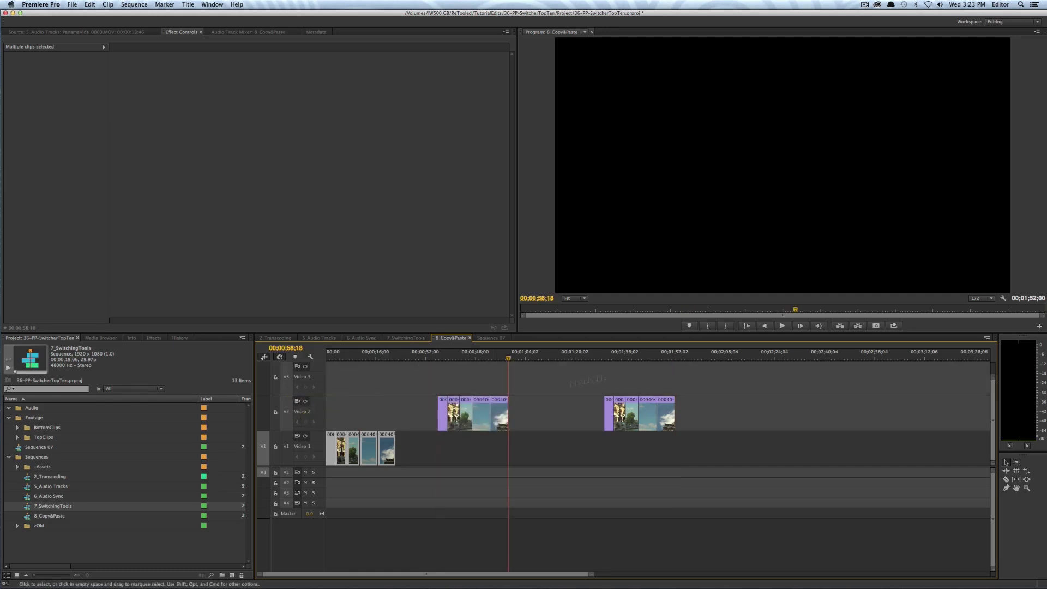
click(755, 355)
key(super+v)
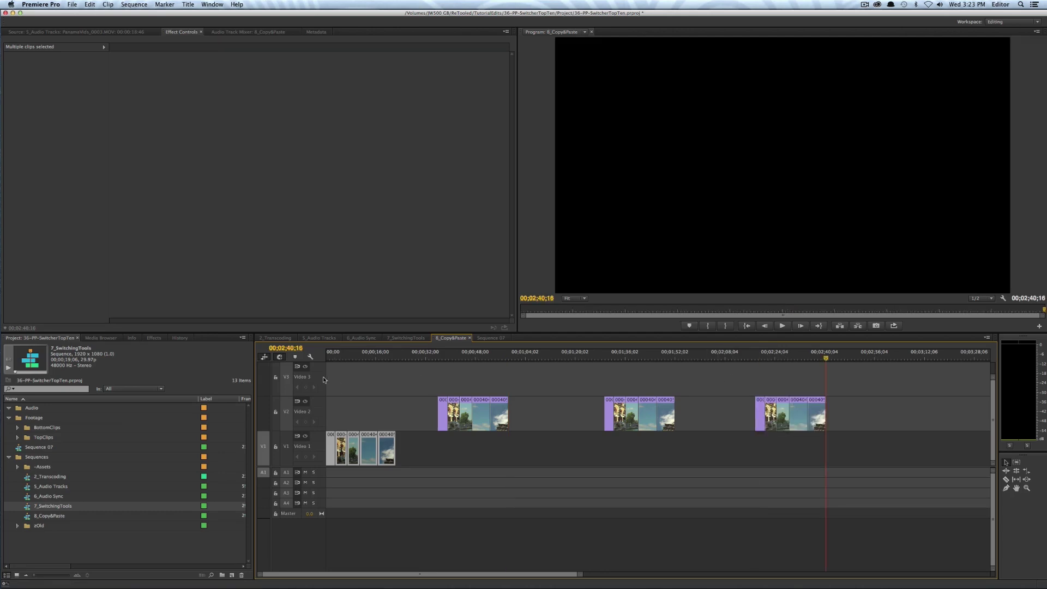
- Change the targeted track to paste the clips on Video 3 at 00;02;40;16 and on Video 1 at 00;03;03;04
click(286, 415)
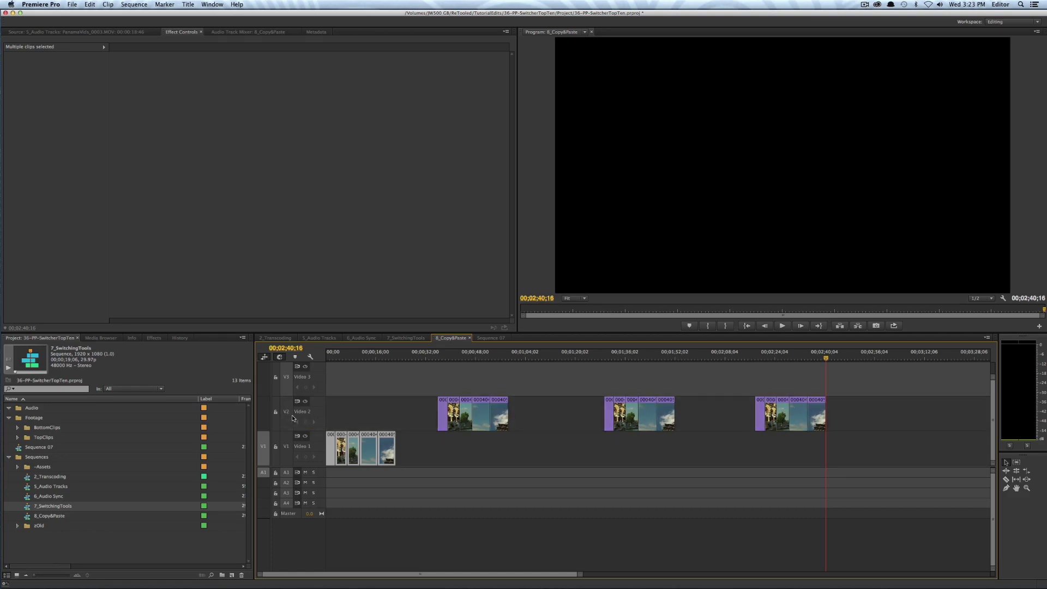
key(super+v)
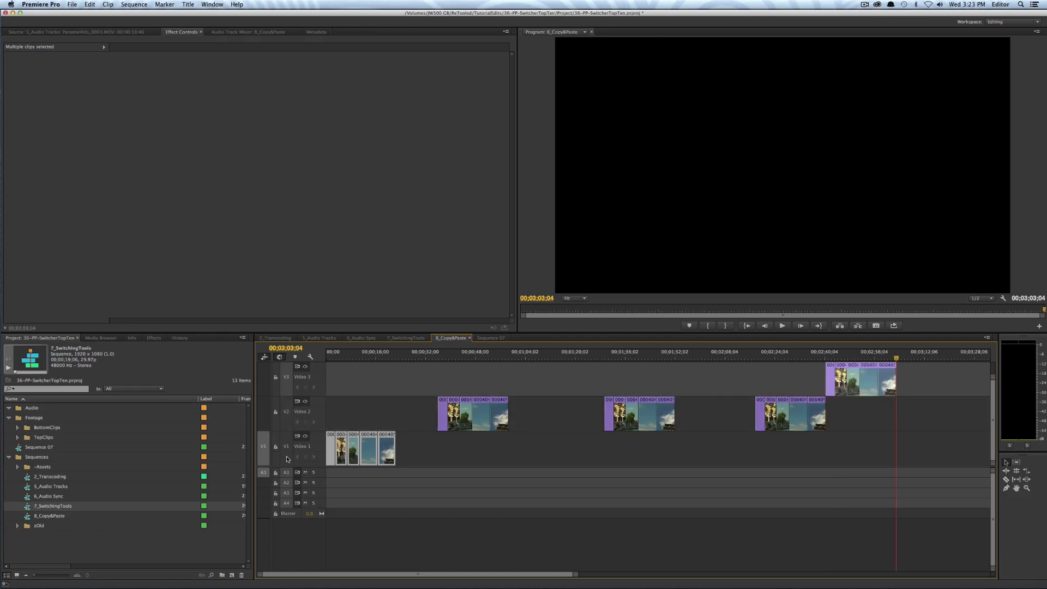
click(294, 388)
key(super+v)
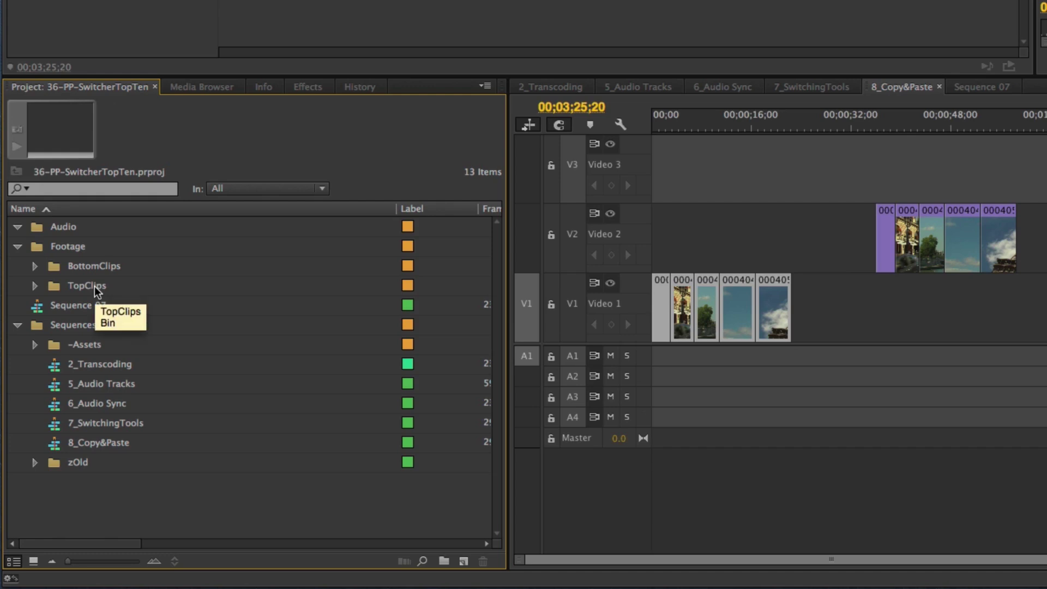
- Open the TopClips bin, turn on thumbnails for its clip list and enlarge them to the maximum size
double_click(94, 286)
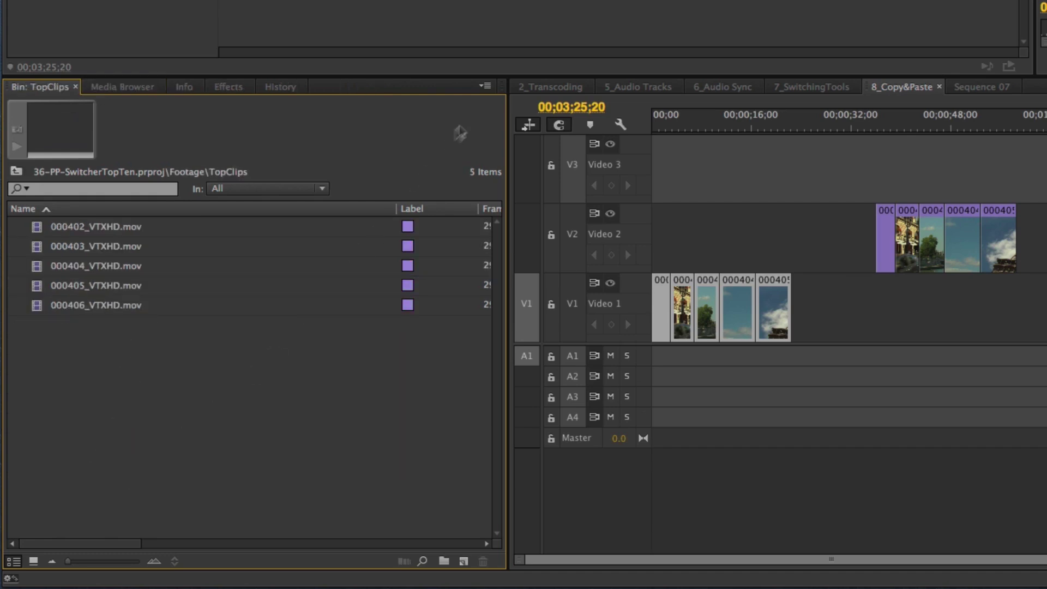
click(483, 87)
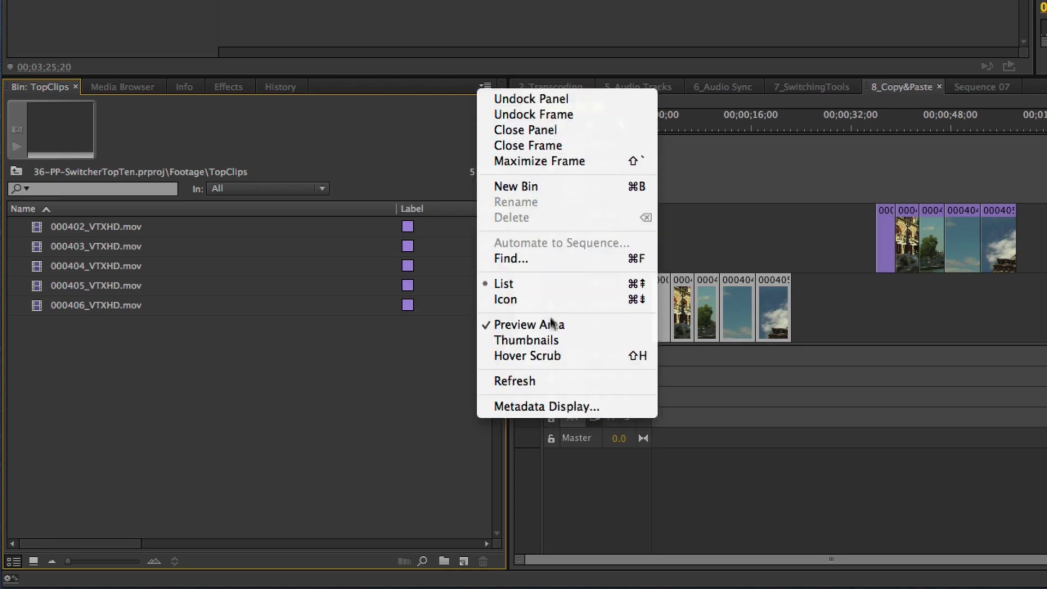
click(553, 340)
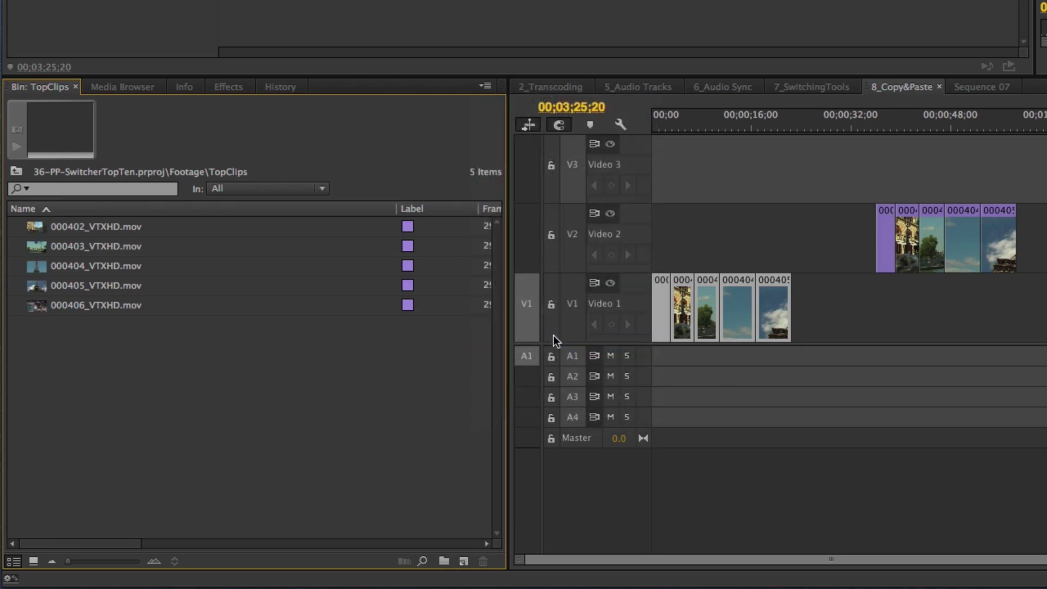
drag(107, 565, 145, 566)
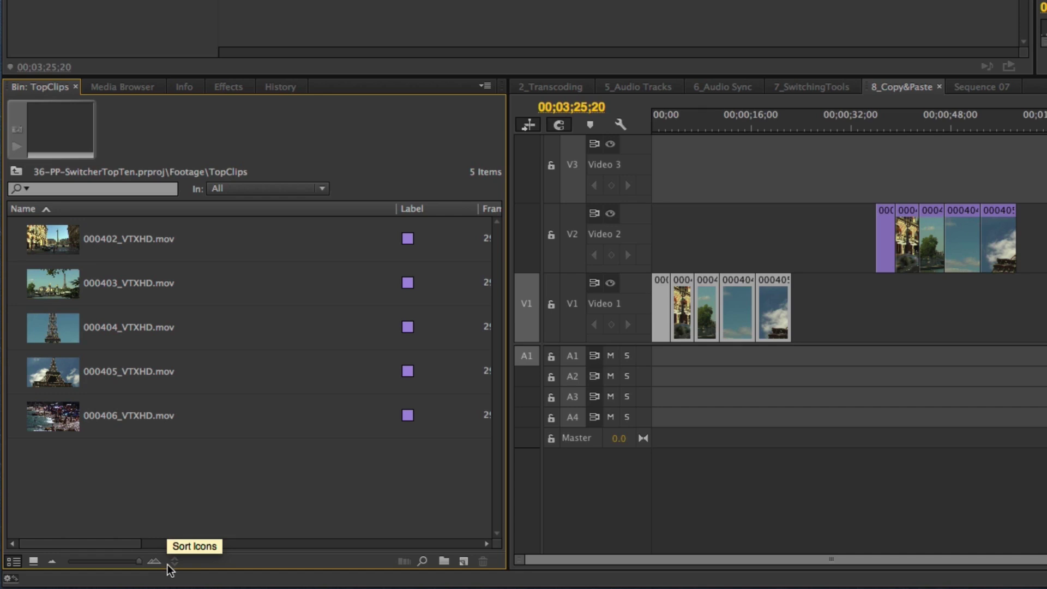
- Switch the TopClips bin to icon view, maximize its panel and resize the thumbnails so all five clips fit in one row
click(33, 562)
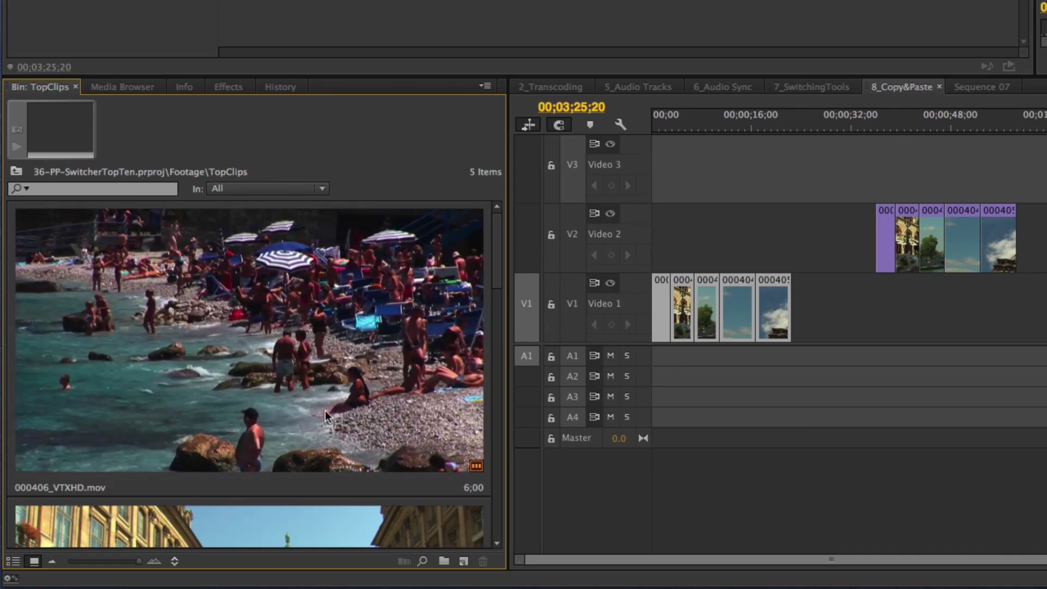
scroll(326, 416, down, 2)
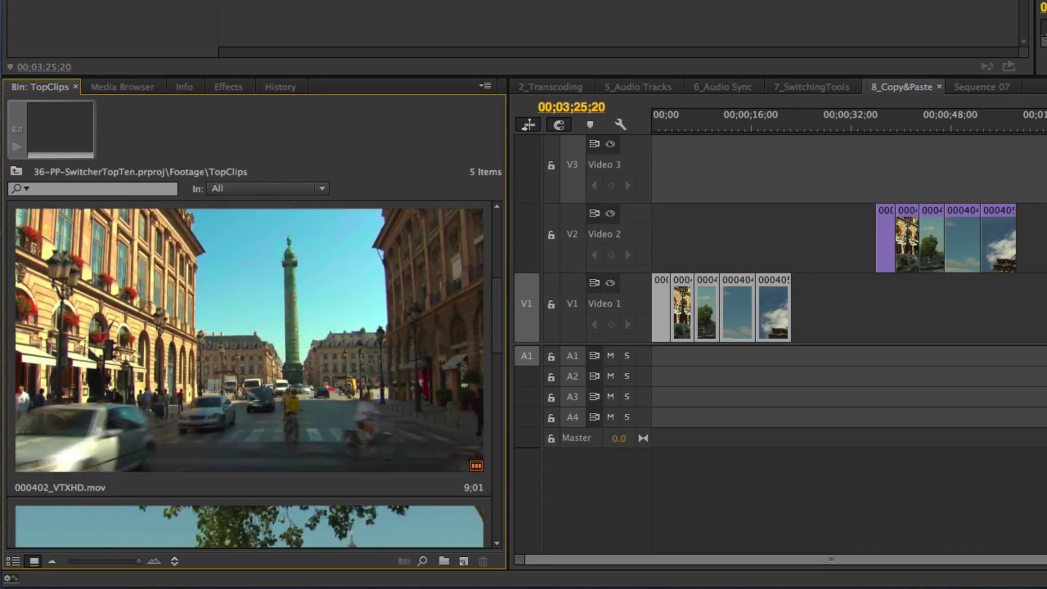
drag(138, 561, 104, 566)
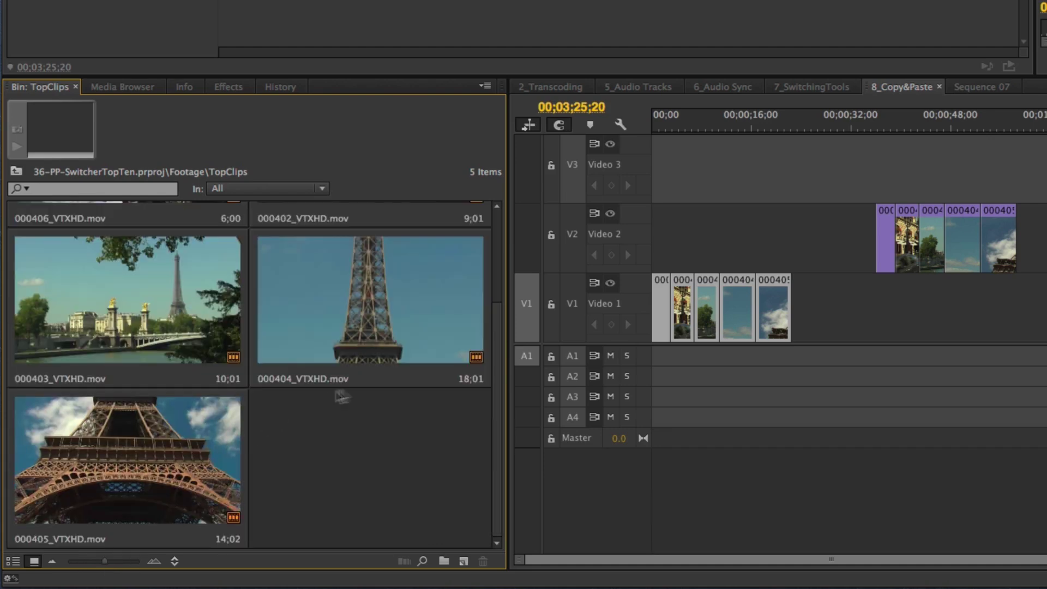
key(grave)
drag(57, 575, 79, 577)
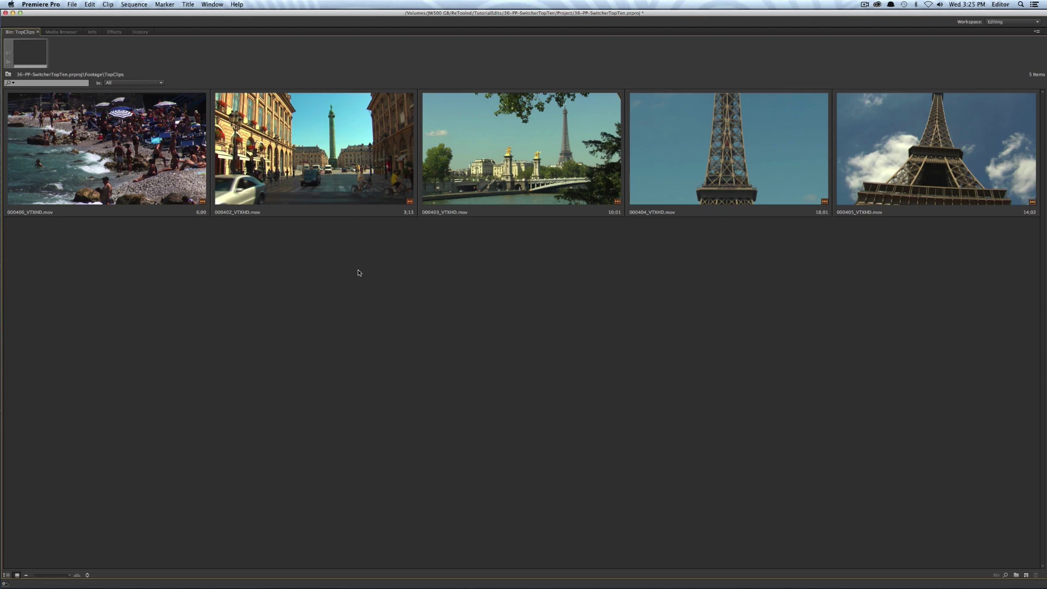
- Preview 000402_VTXHD.mov inside the bin and mark new in and out points on it
click(294, 213)
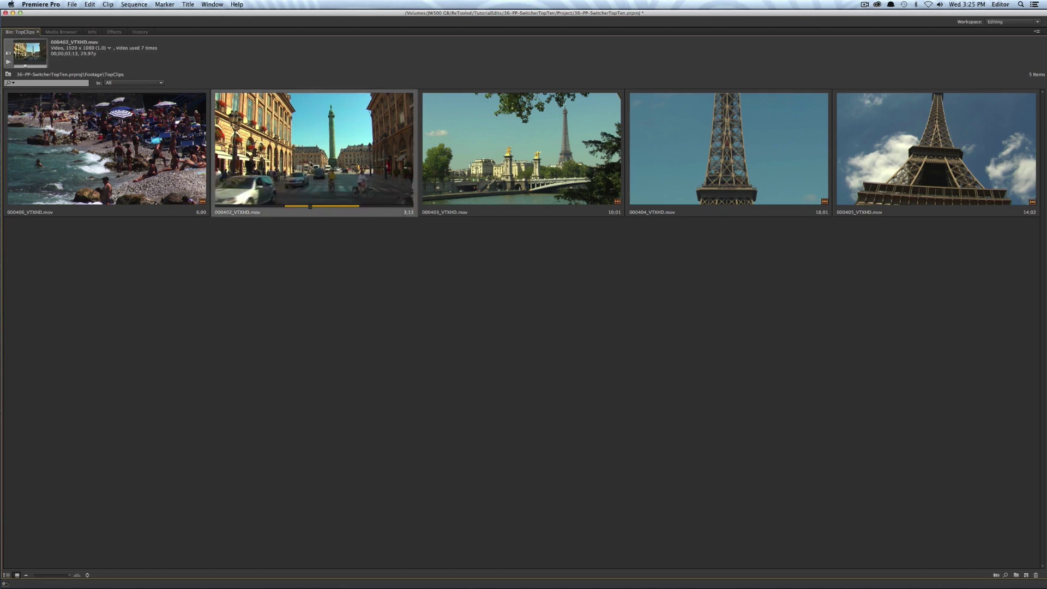
key(space)
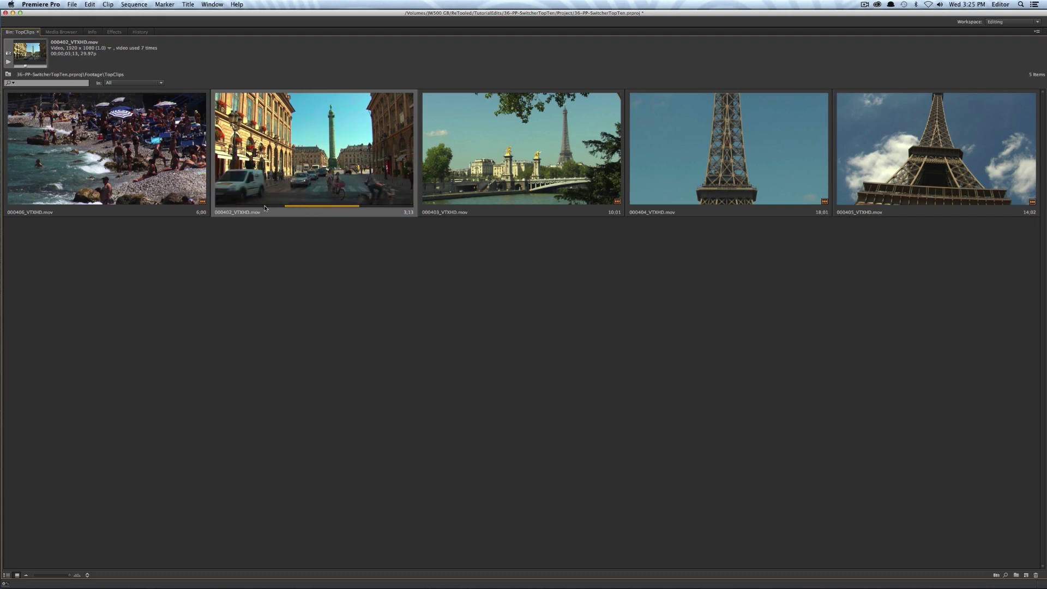
key(i)
key(o)
- Mark in and out points on 000403_VTXHD.mov in the bin to give it a duration of 2;09
click(481, 208)
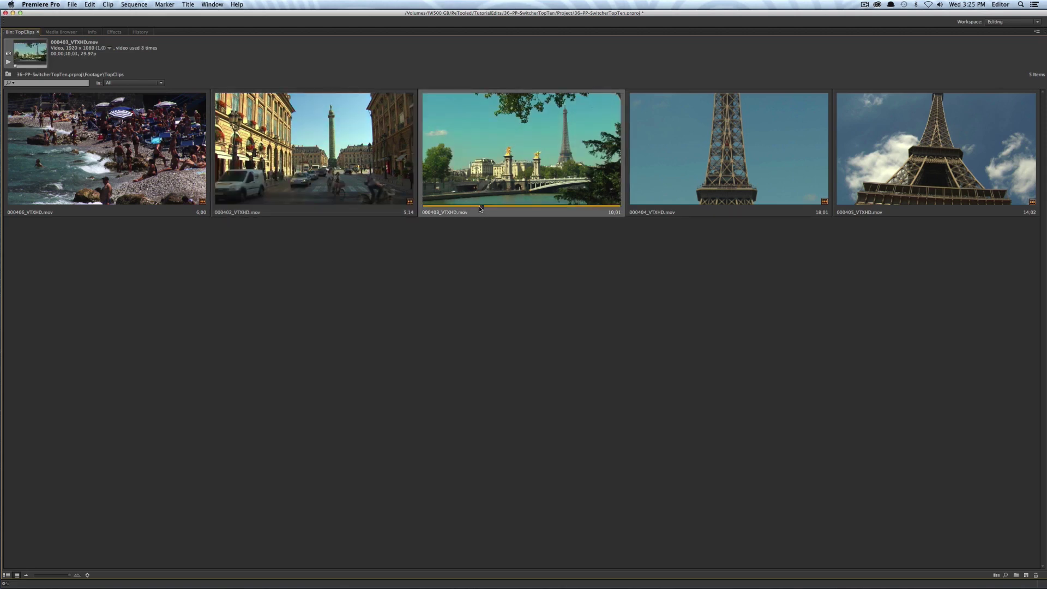
key(i)
key(o)
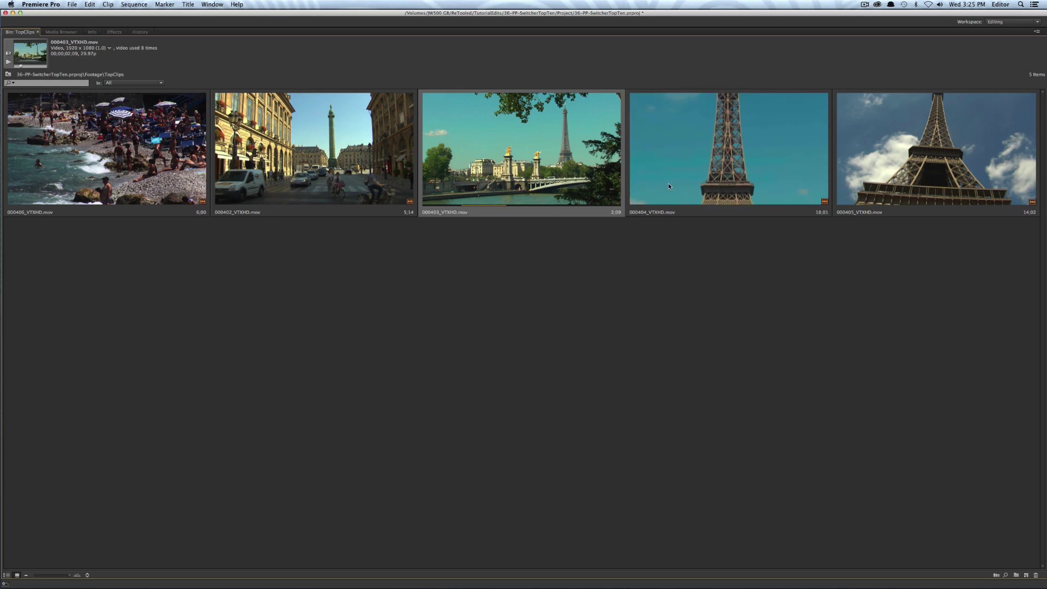
key(space)
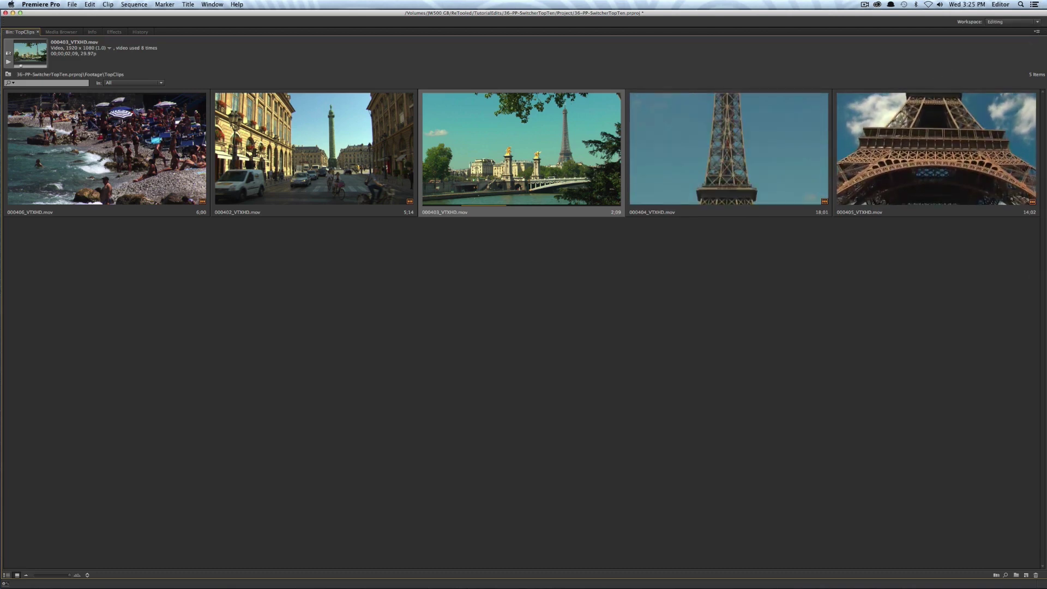
- Turn off Hover Scrub for the TopClips bin
click(1036, 32)
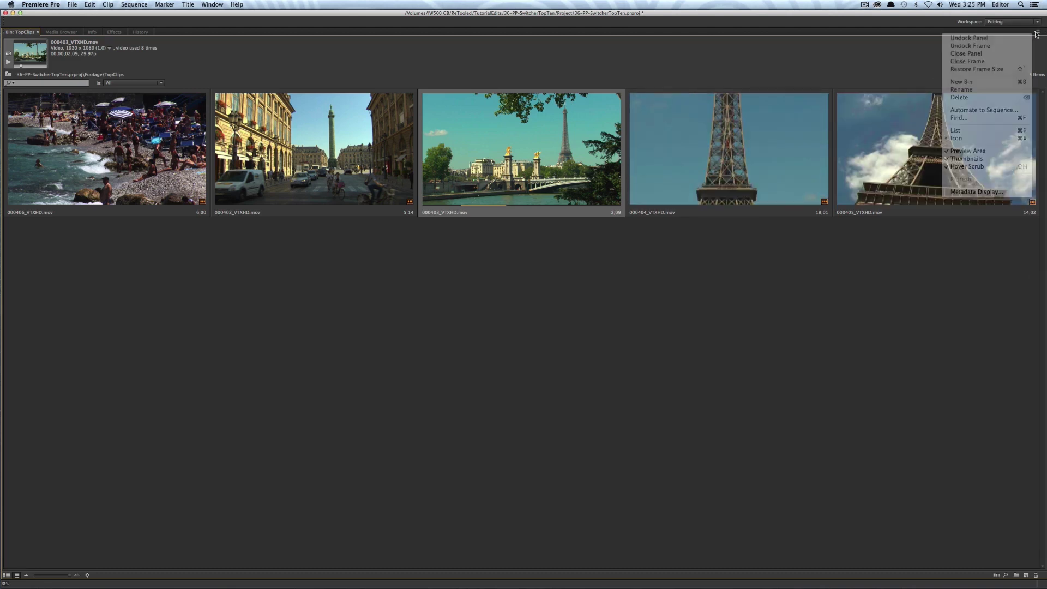
click(990, 167)
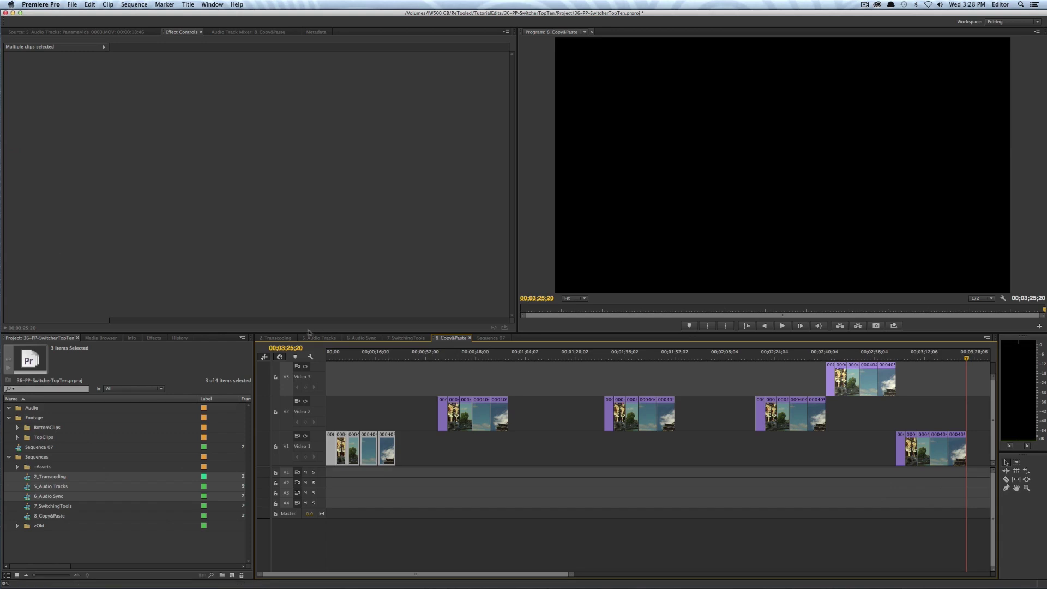
- Switch to the 2_Transcoding sequence
click(281, 338)
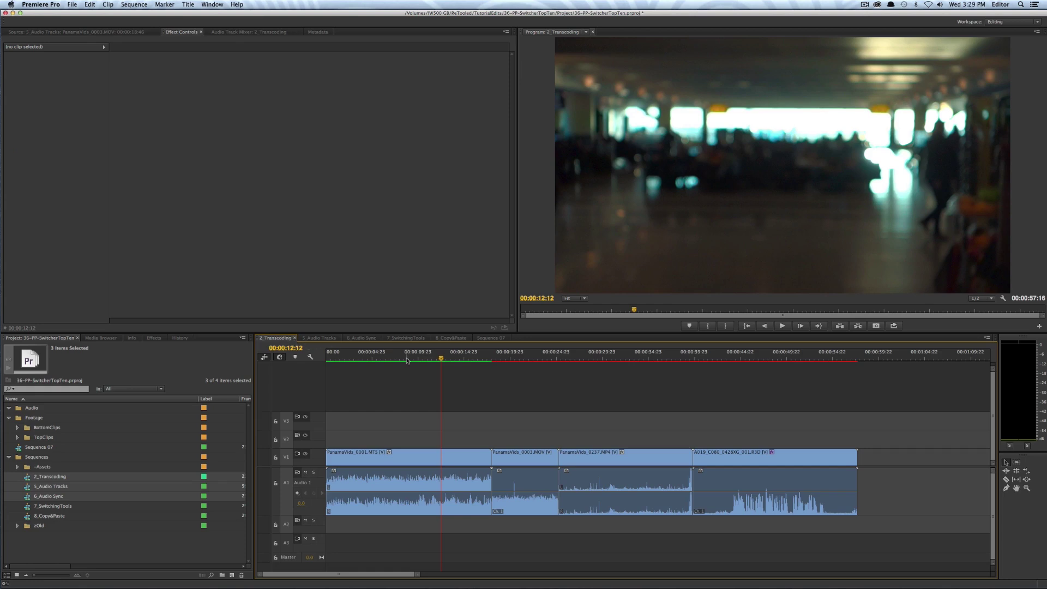
- Mark an in-to-out range ending at 00:00:28:19 in the 2_Transcoding sequence and open the media export settings
drag(416, 358, 592, 363)
key(o)
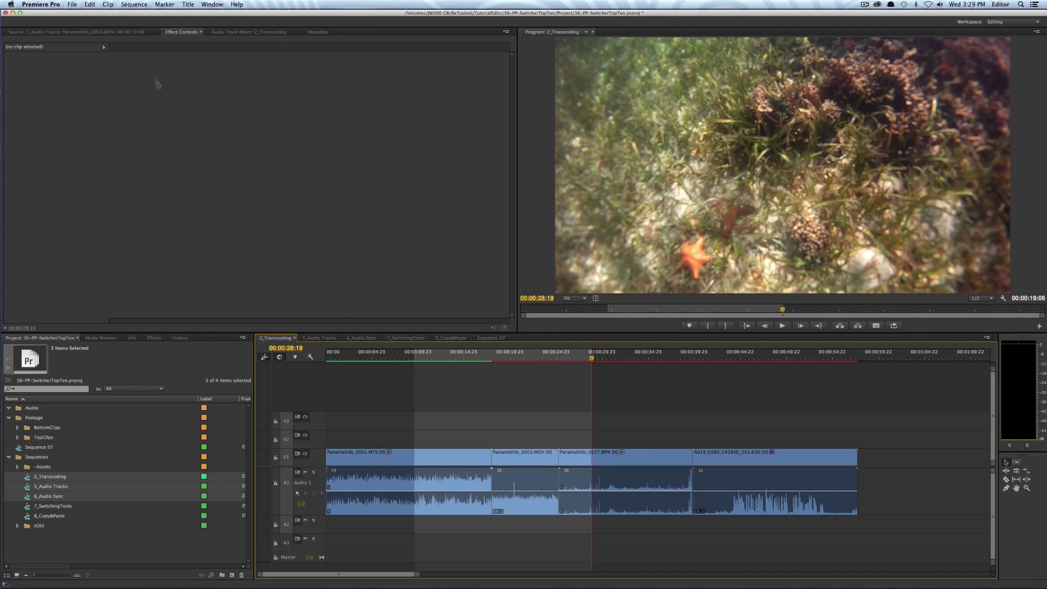
click(72, 4)
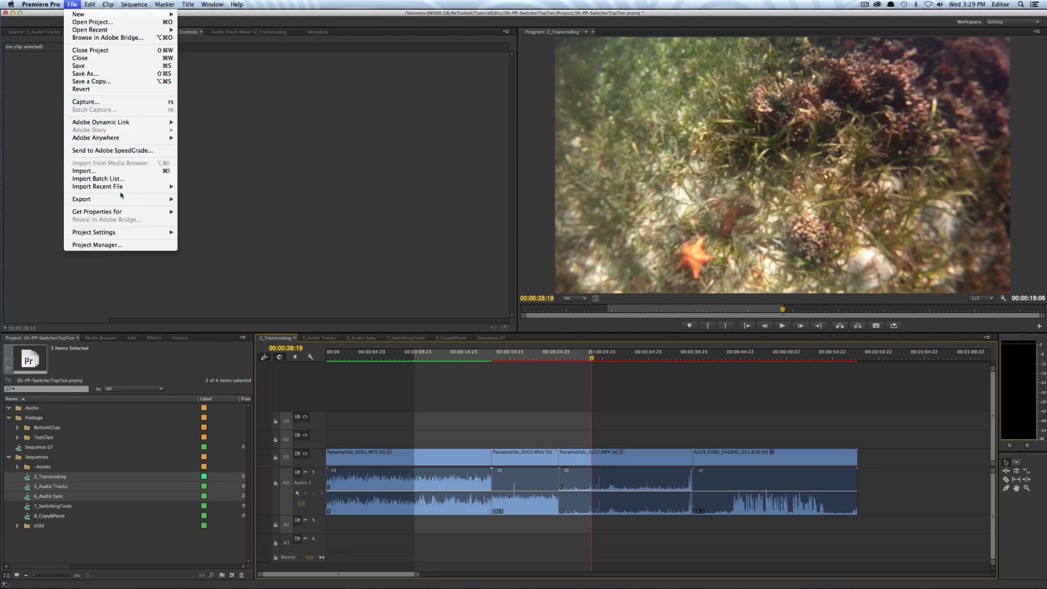
mouse_move(87, 199)
click(195, 199)
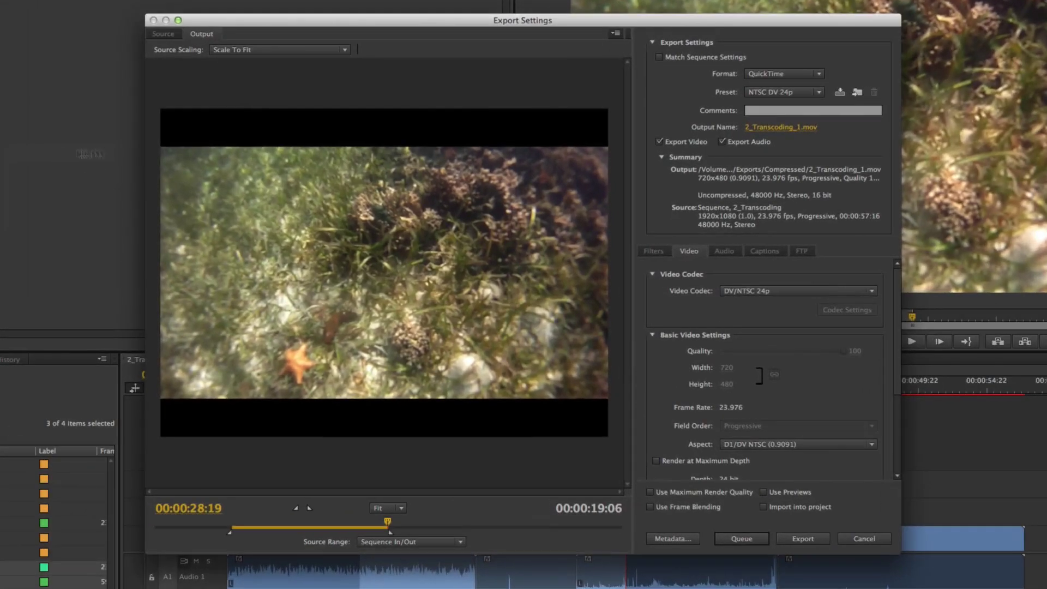
- Make the export match the sequence settings and set its source range to Entire Sequence
click(674, 57)
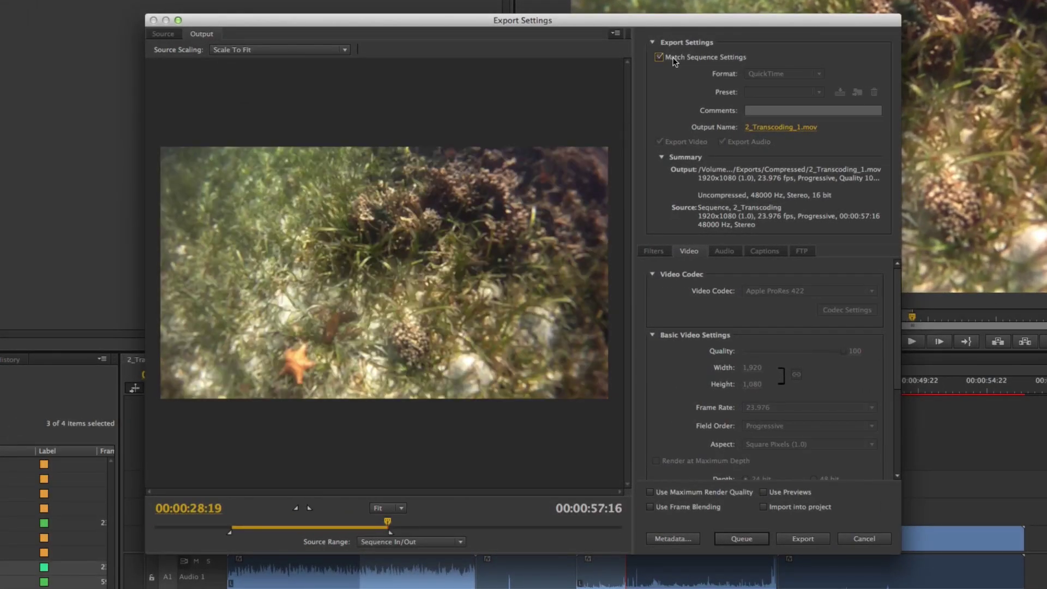
click(435, 542)
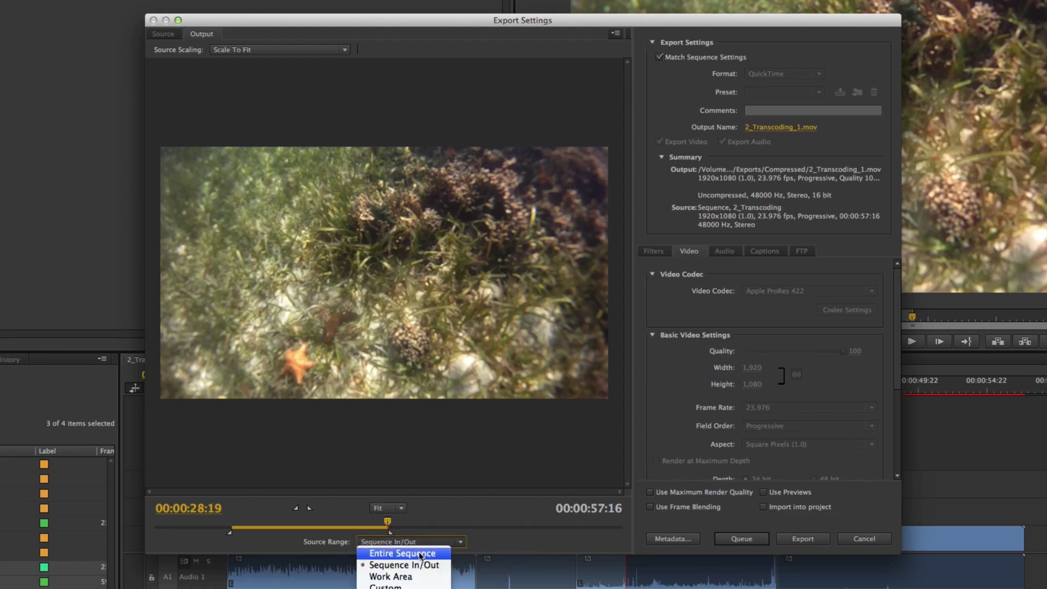
click(419, 552)
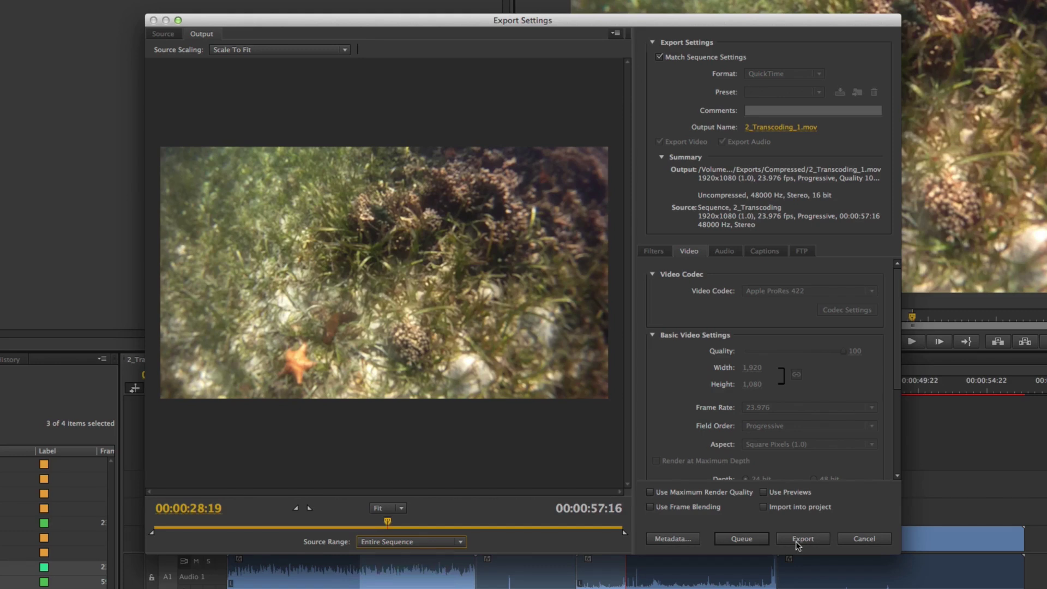
- Send the 2_Transcoding export to the Adobe Media Encoder queue and start encoding it
click(733, 538)
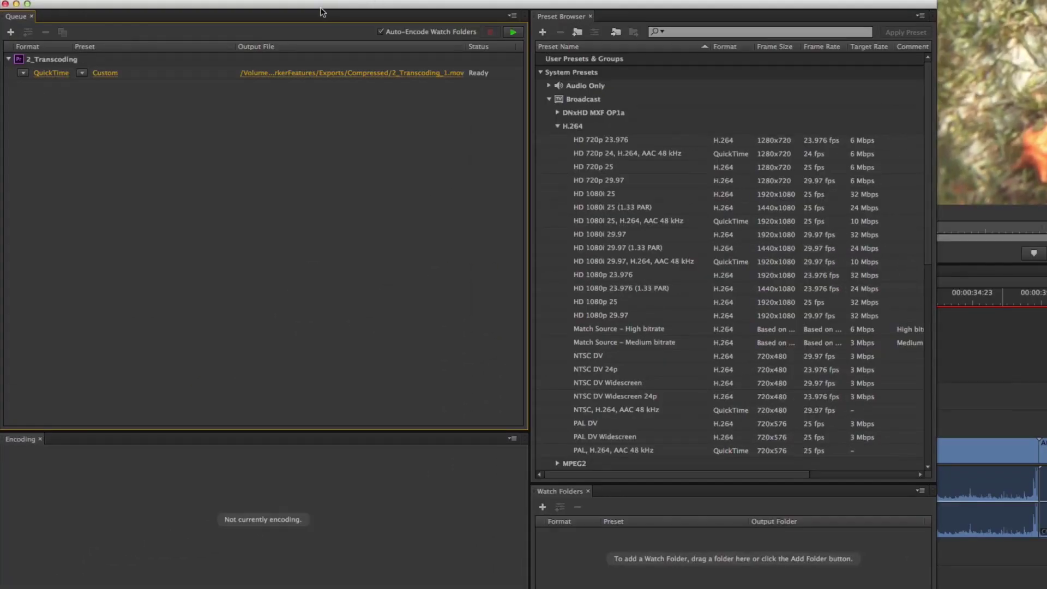
drag(322, 9, 394, 3)
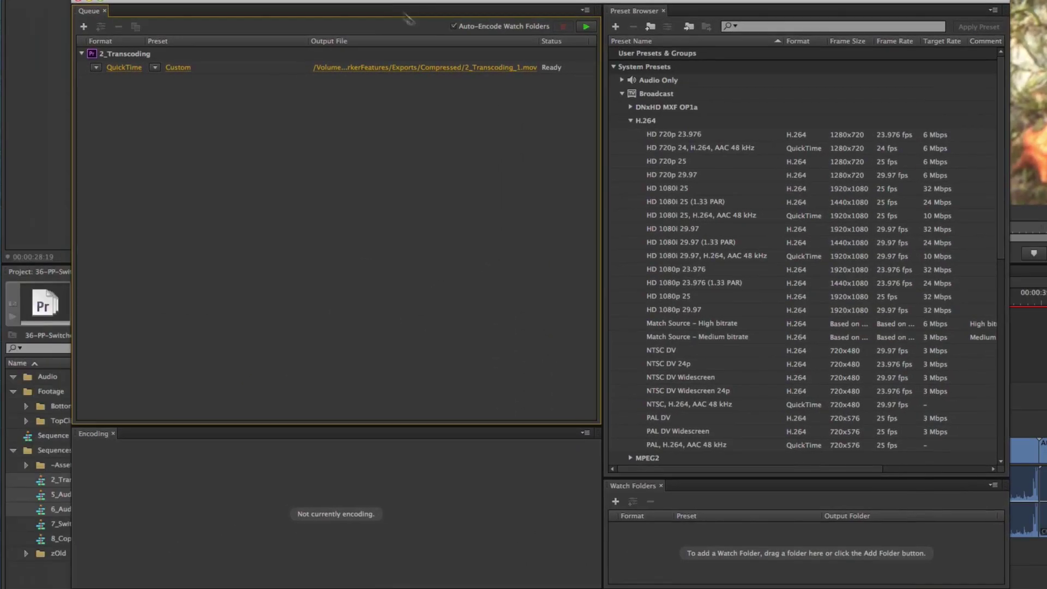
click(587, 27)
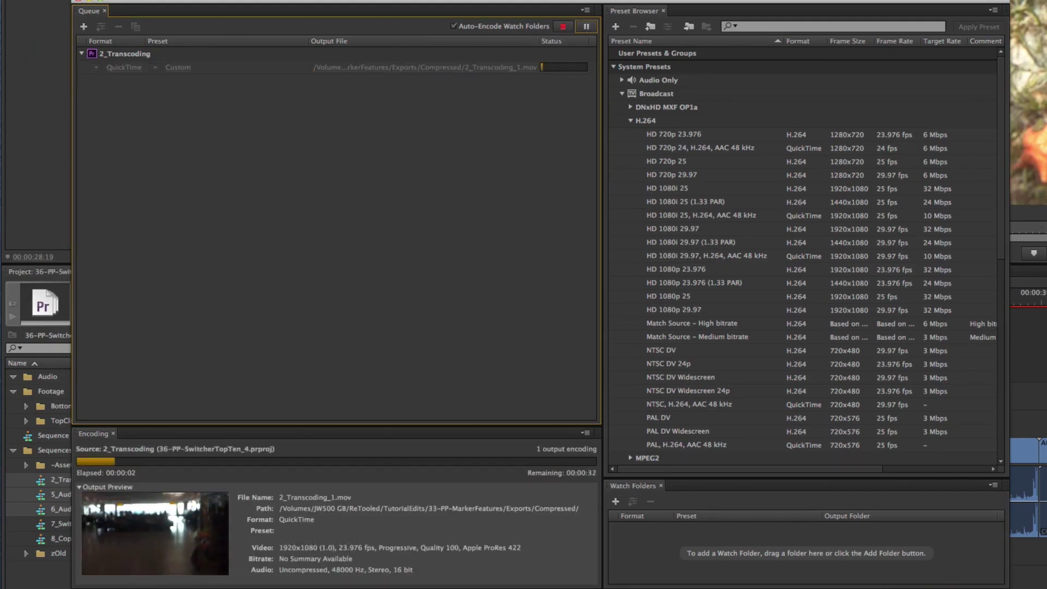
- Return to Premiere Pro and, in 5_Audio Tracks, trim the end of PanamaVids_0001.MTS to about 14 seconds and shorten the start of PanamaVids_0003.MOV
key(super+Tab)
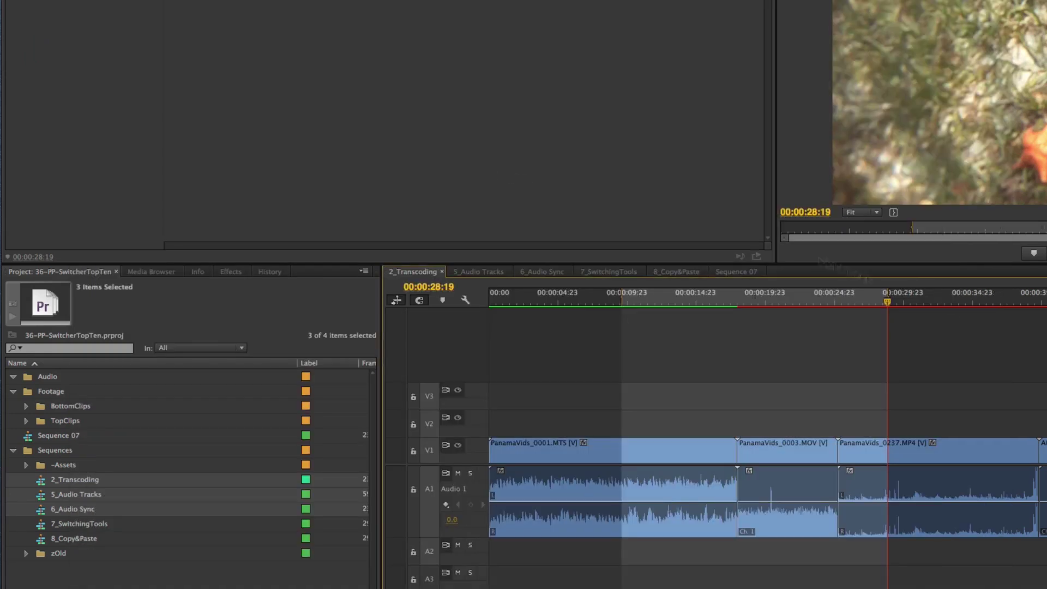
click(479, 271)
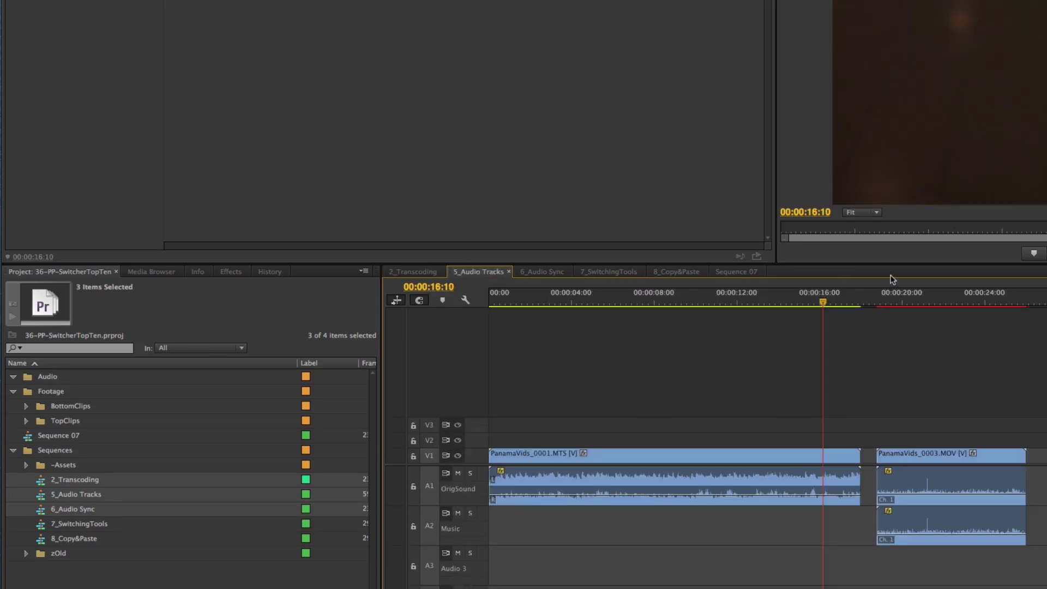
drag(859, 475, 779, 476)
click(851, 301)
drag(865, 303, 929, 303)
drag(878, 453, 916, 453)
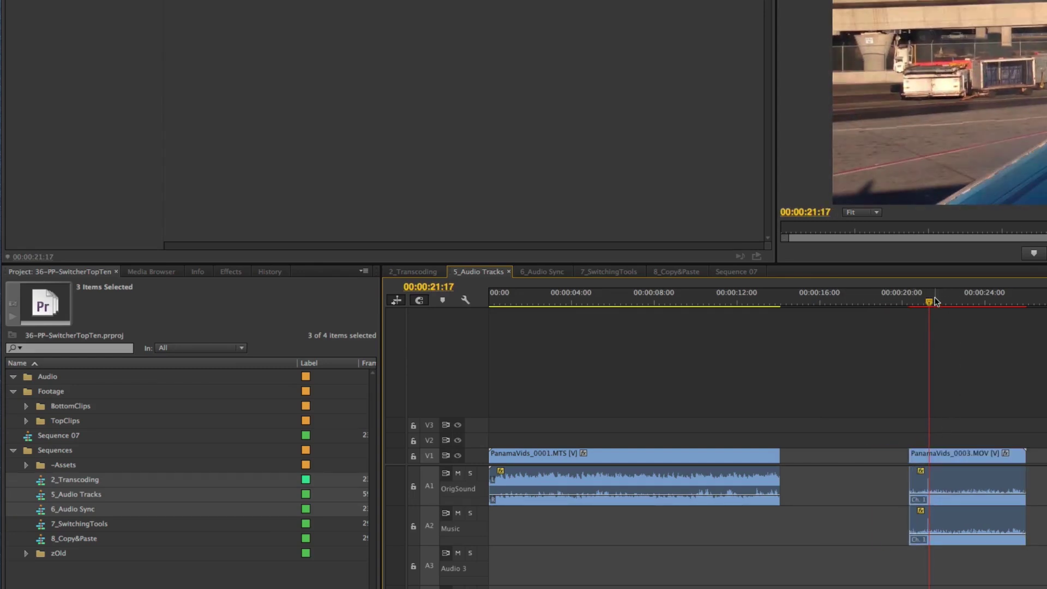
- Check the encoding progress of 2_Transcoding in Adobe Media Encoder and return to Premiere Pro
key(super+Tab)
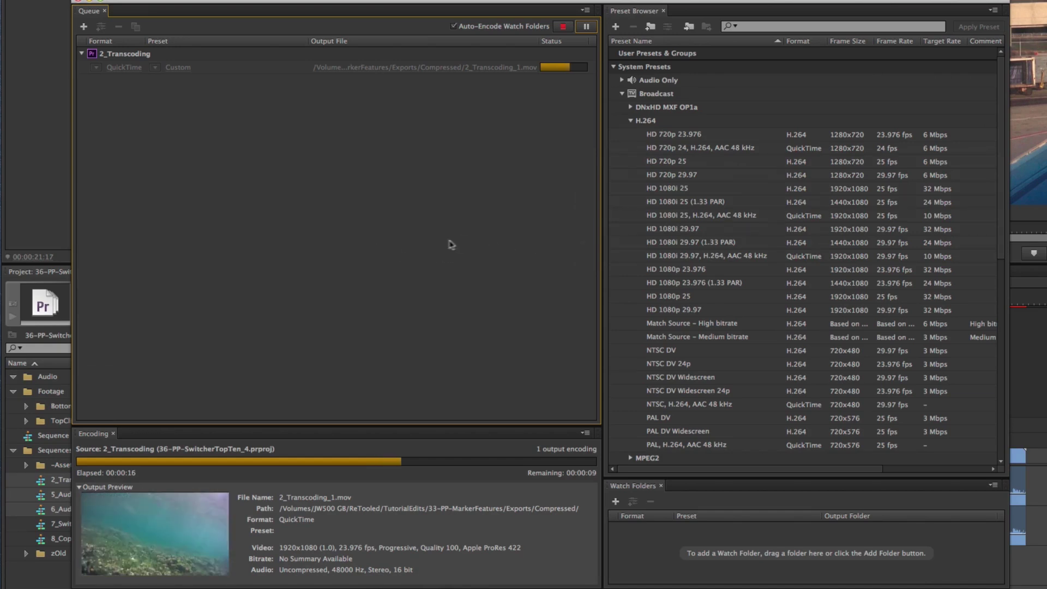
key(super+Tab)
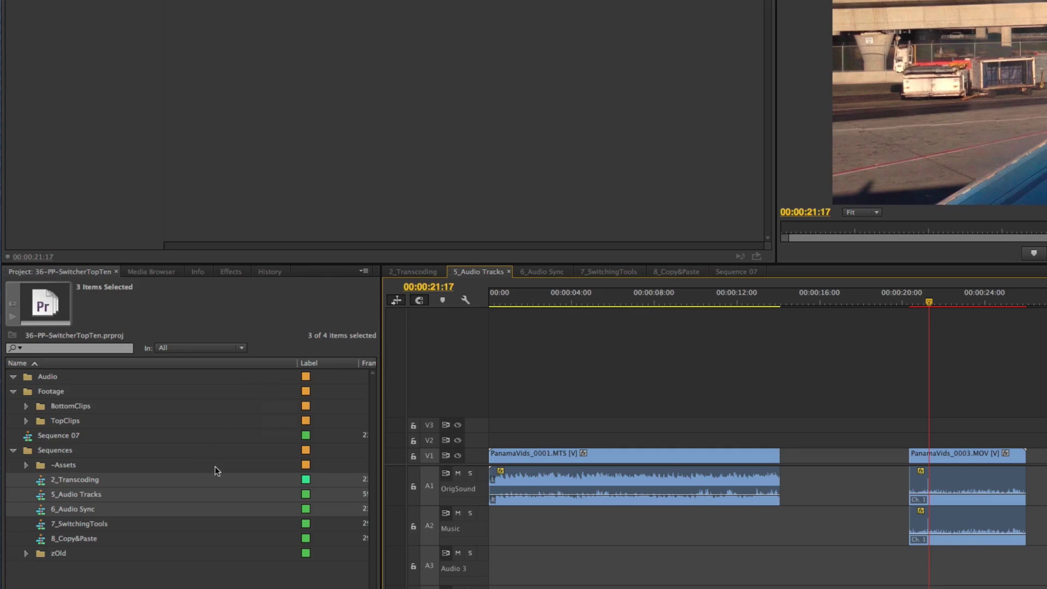
- Select the sequences 5_Audio Tracks, 6_Audio Sync, 7_SwitchingTools and 8_Copy&Paste in the project
click(205, 548)
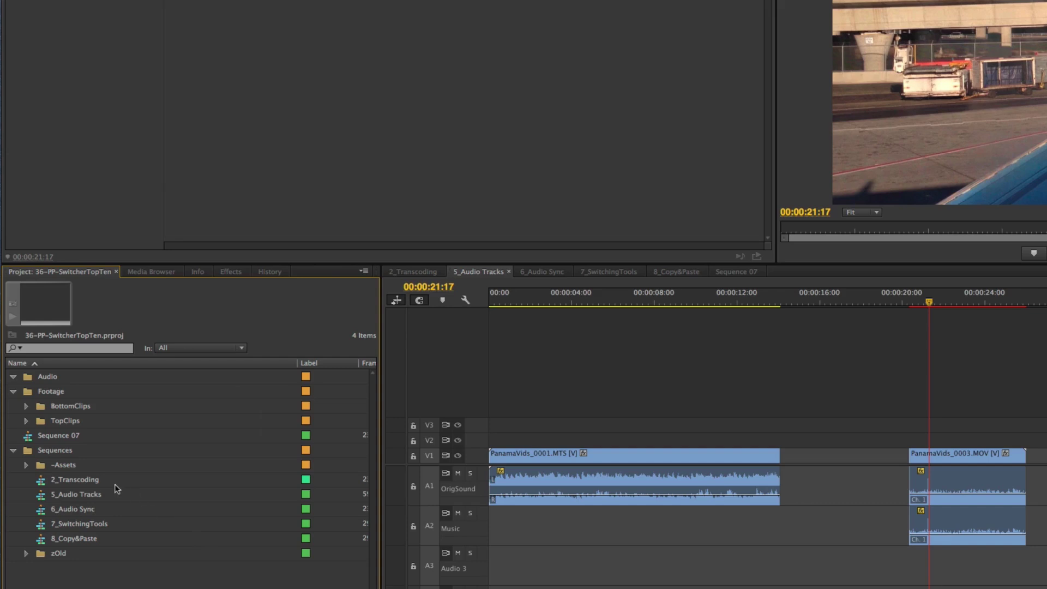
click(76, 493)
shift+click(73, 510)
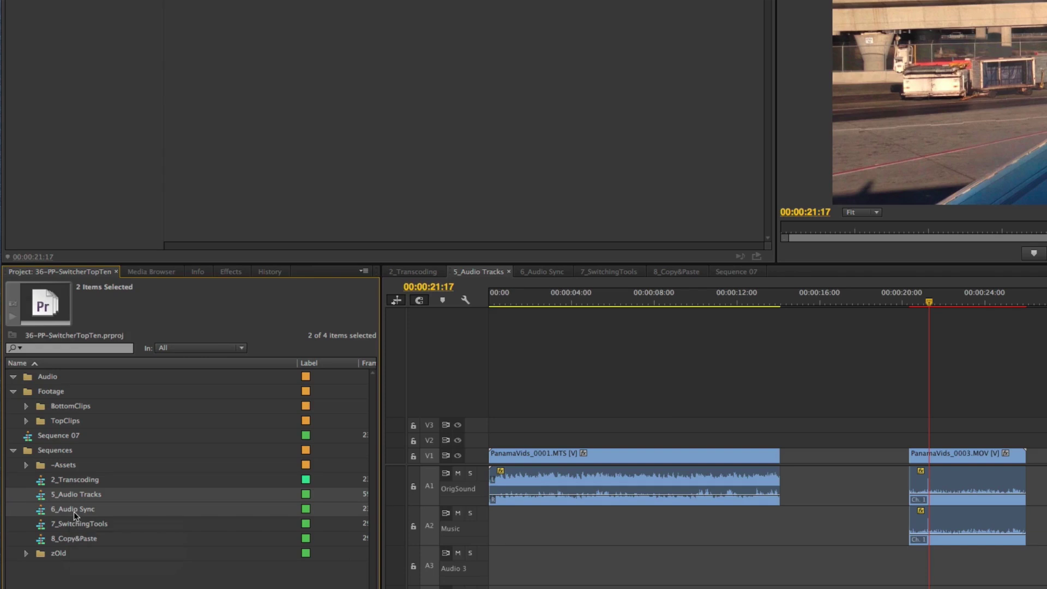
shift+click(82, 538)
- Switch to Adobe Media Encoder, place its window beside the Premiere Pro window and narrow it so both are accessible
key(super+Tab)
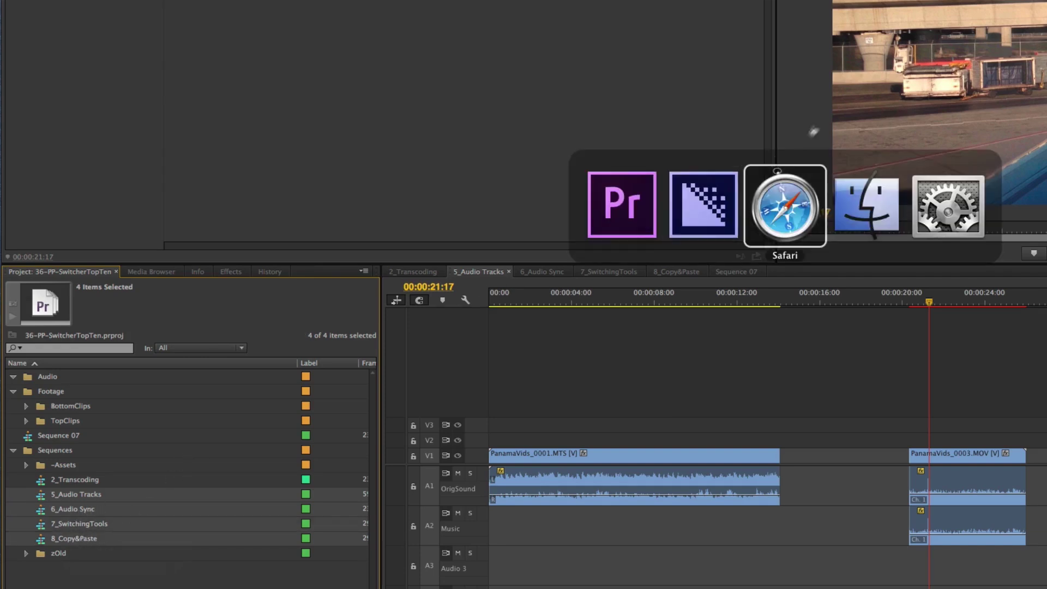
click(709, 199)
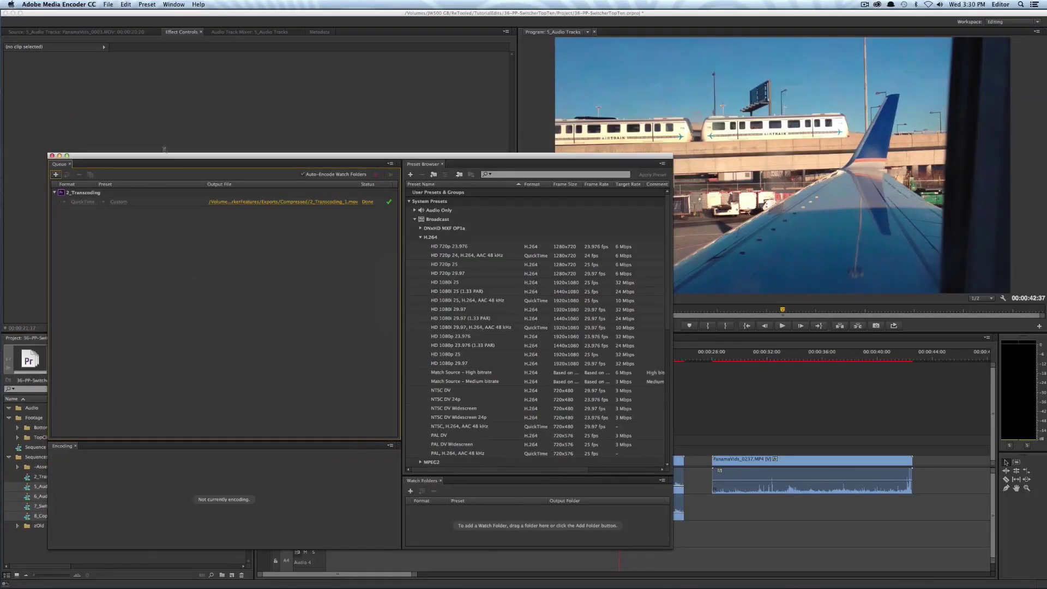
drag(168, 154, 342, 24)
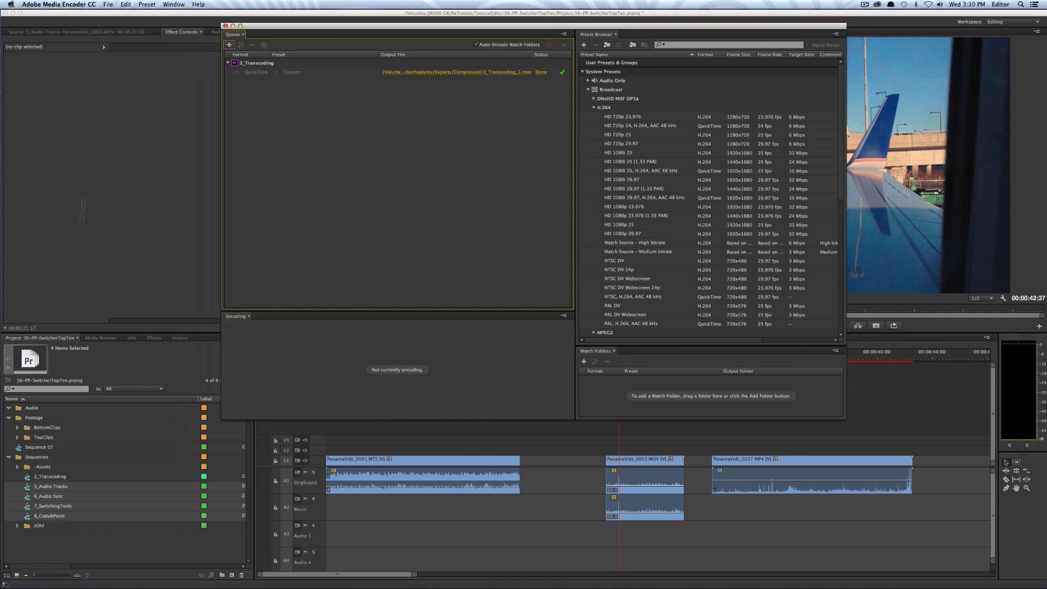
drag(87, 13, 583, 2)
drag(442, 29, 235, 42)
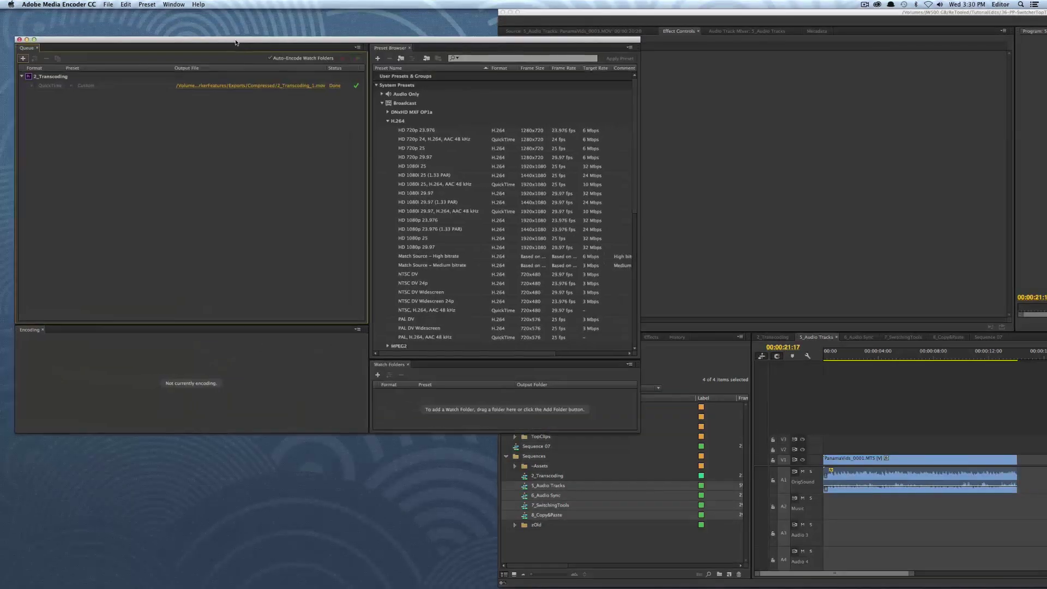
drag(639, 433, 437, 444)
- Queue the four selected sequences with the H.264 preset HD 1080p 23.976 in Adobe Media Encoder and start the queue
click(536, 485)
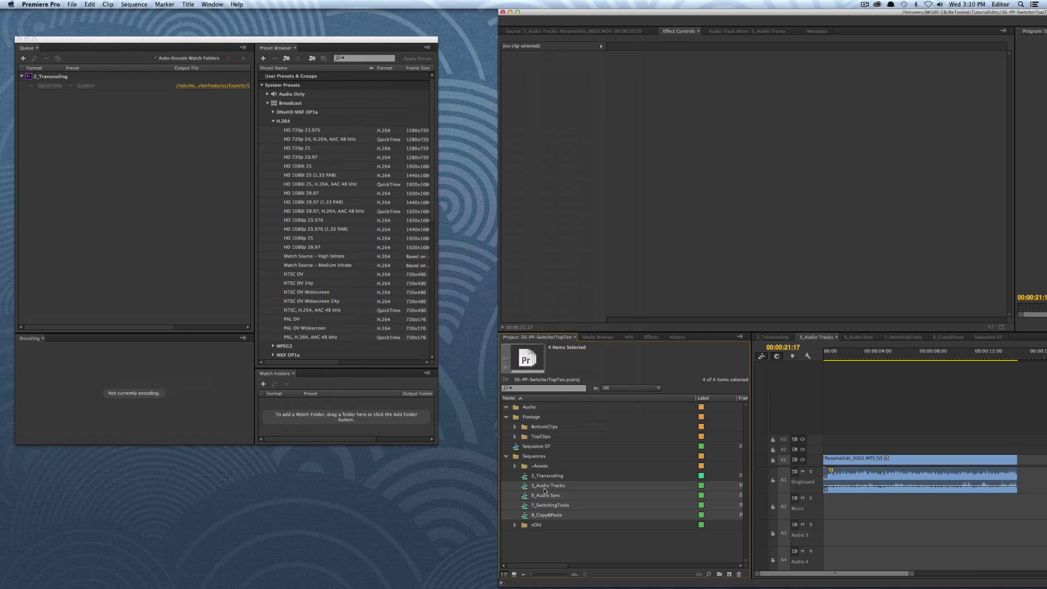
click(309, 231)
click(309, 218)
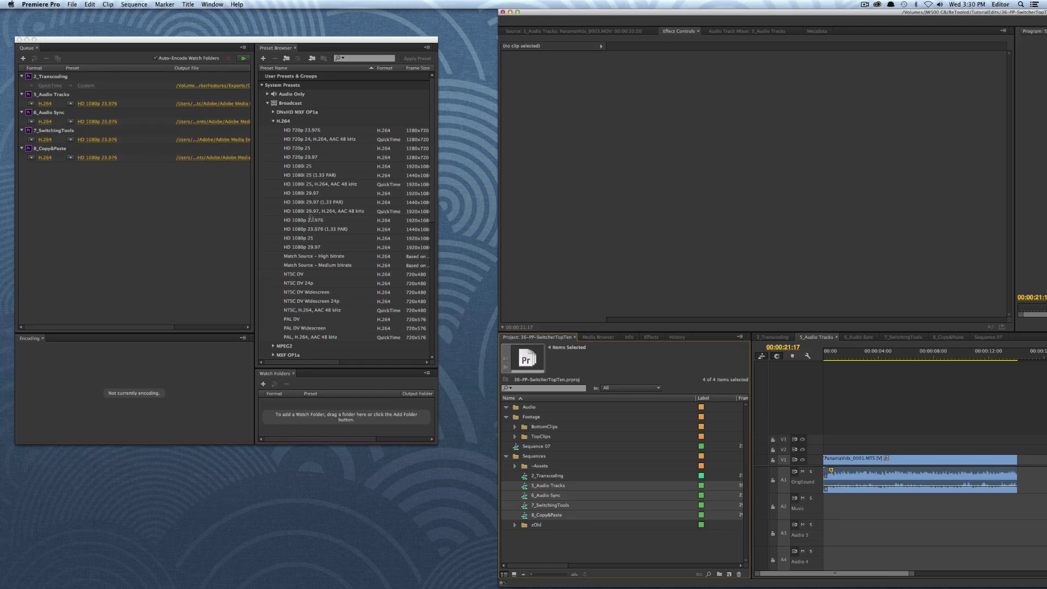
click(244, 61)
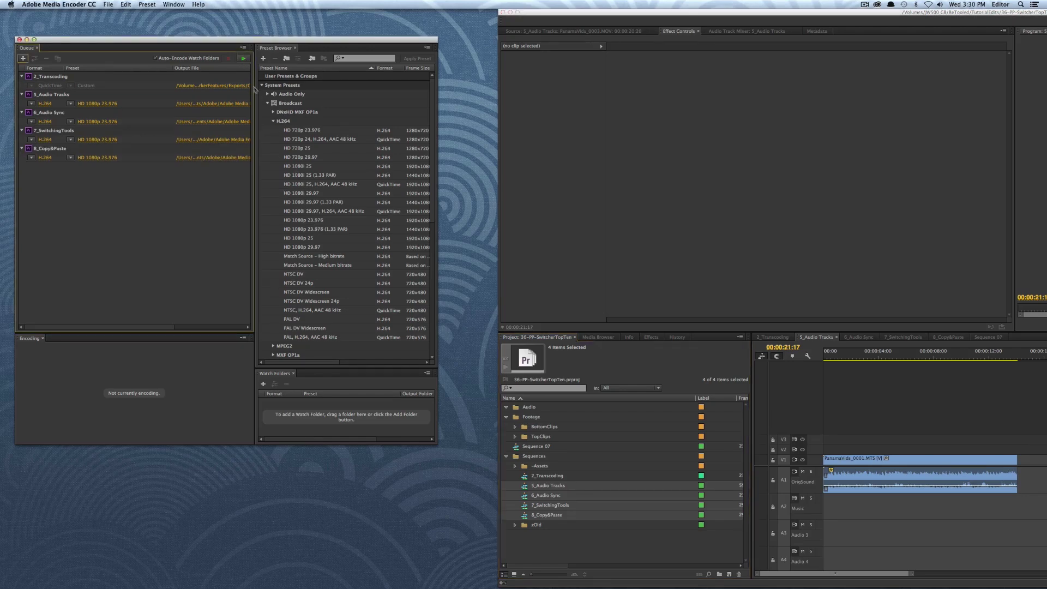
click(243, 61)
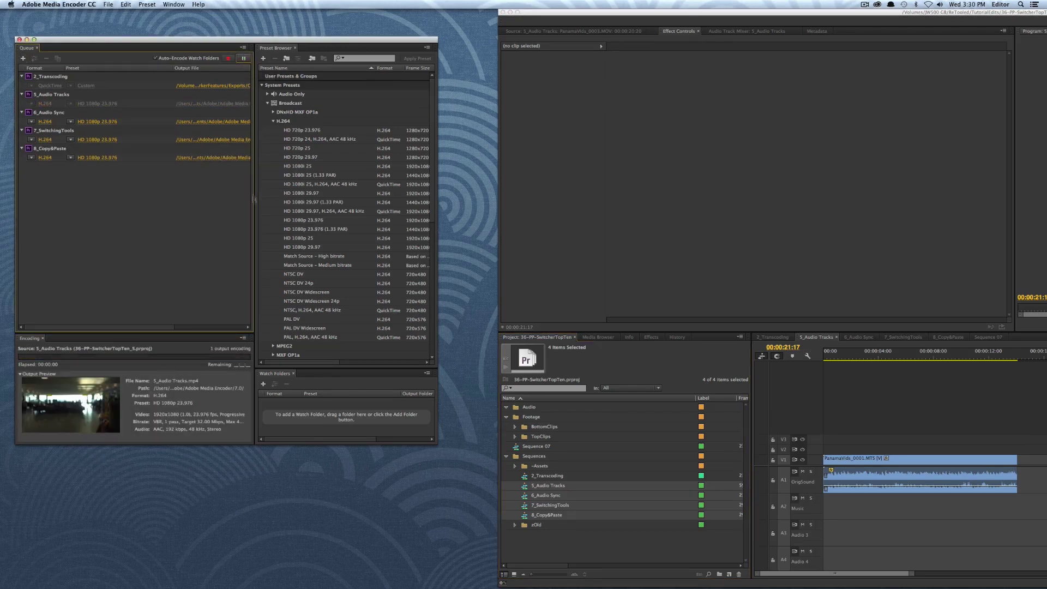
- Return to Premiere Pro and open the 6_Audio Sync sequence
click(704, 240)
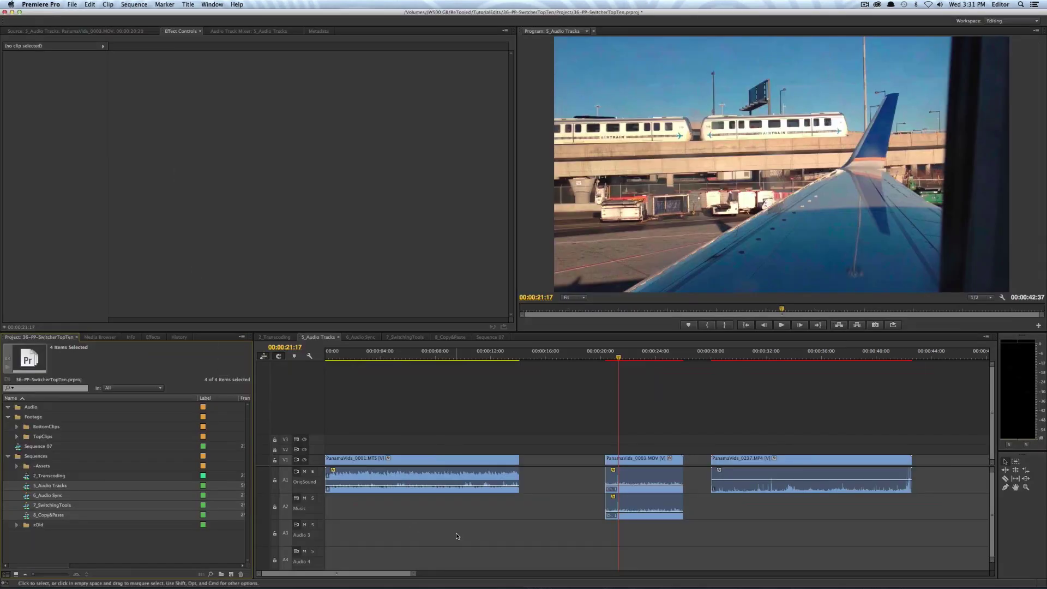
click(361, 337)
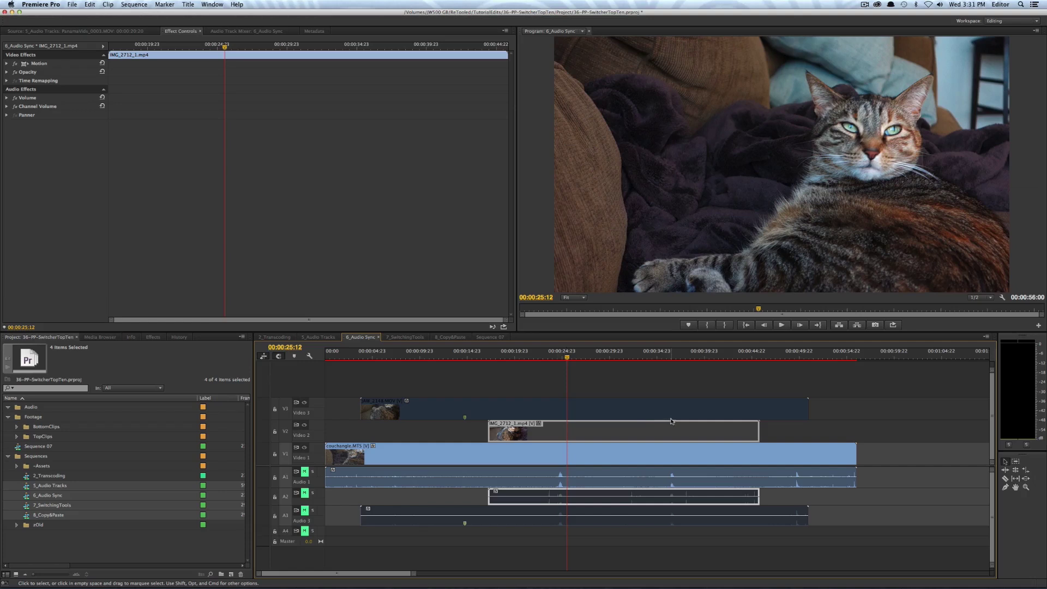
click(448, 387)
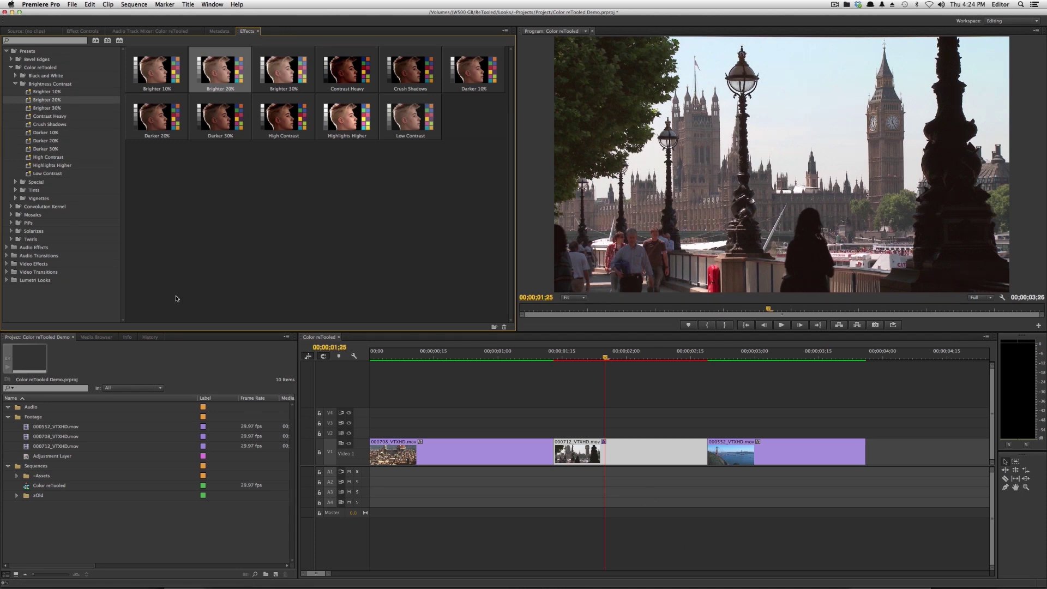
- Browse the Color reTooled presets in the Vignettes and Tints folders
click(15, 198)
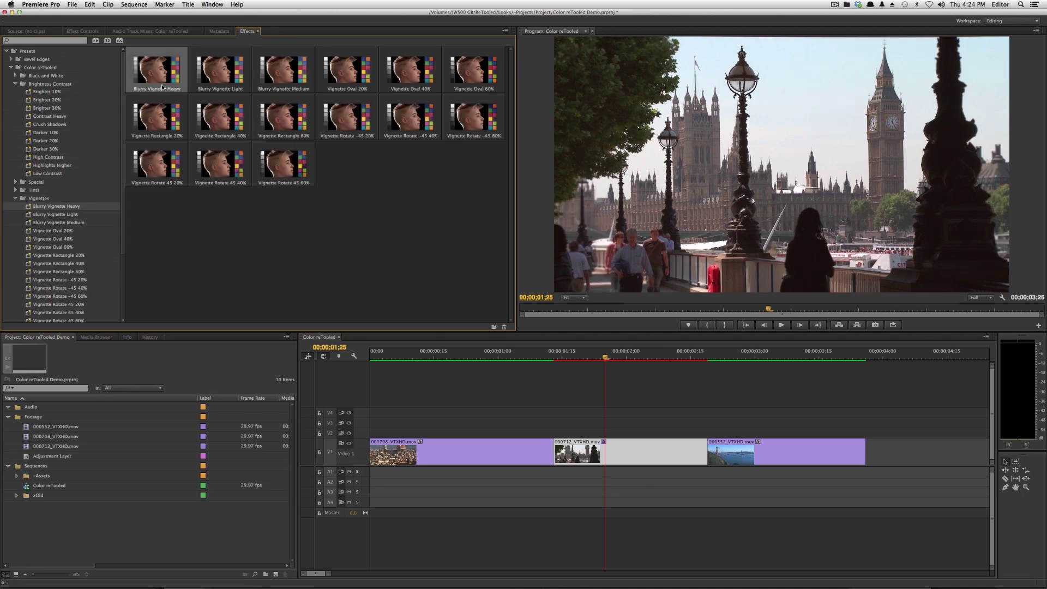
click(468, 77)
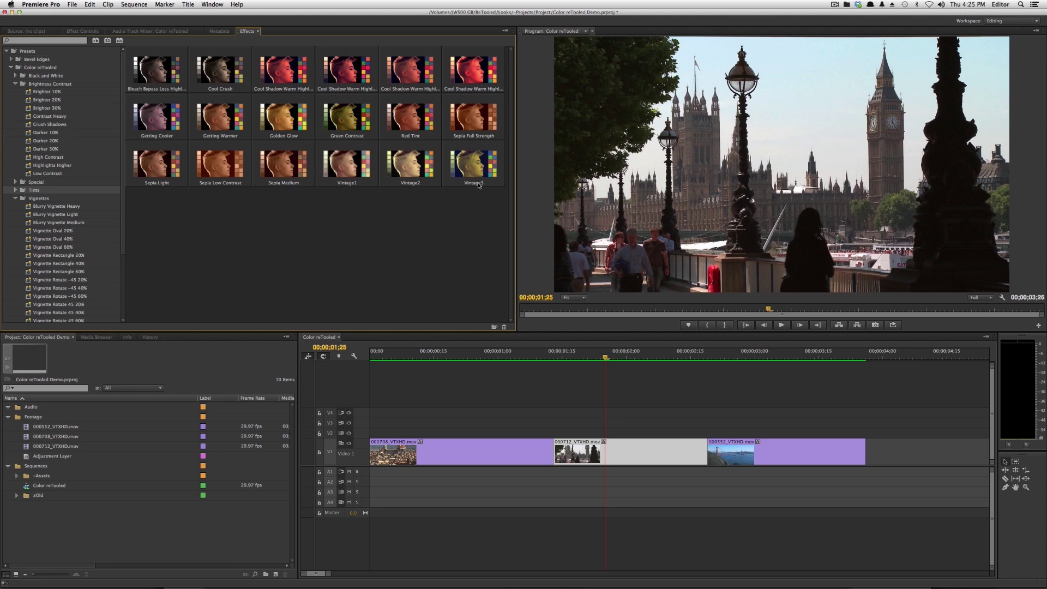
click(284, 116)
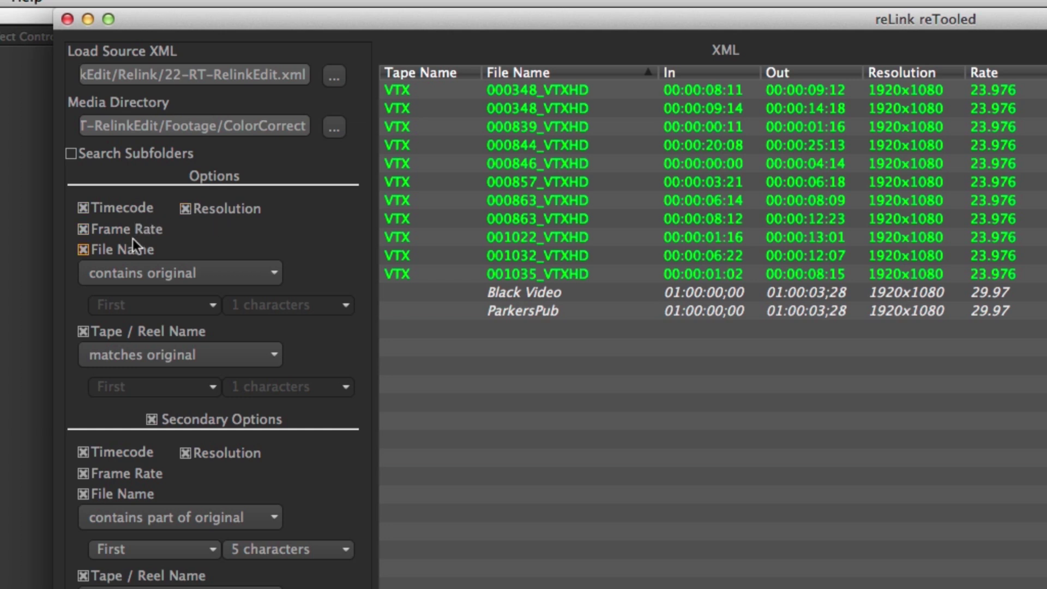
- Examine the matching options for File Name and Tape / Reel Name in reLink reTooled
click(174, 275)
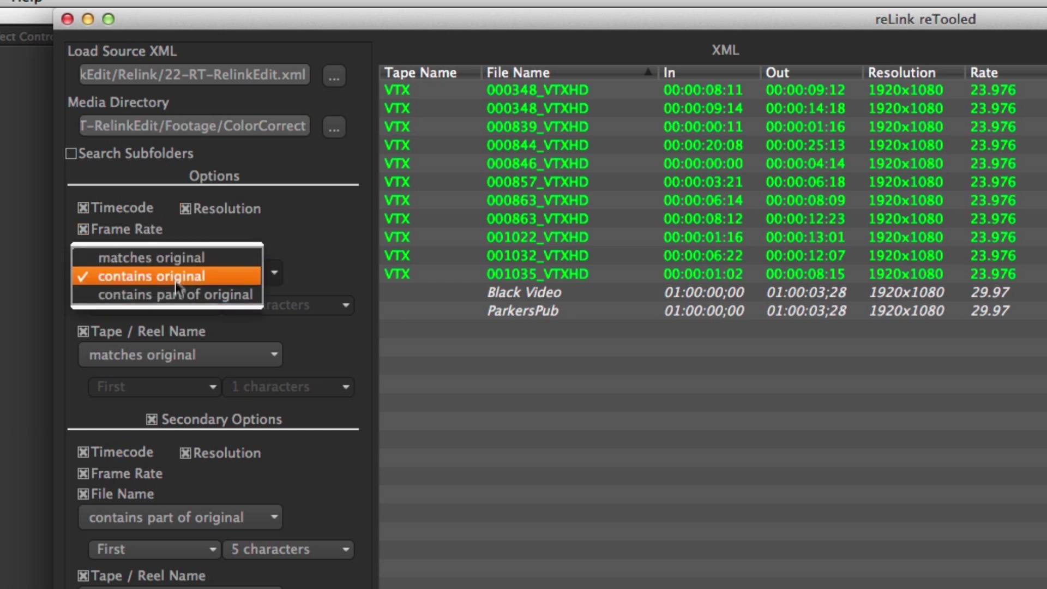
click(345, 250)
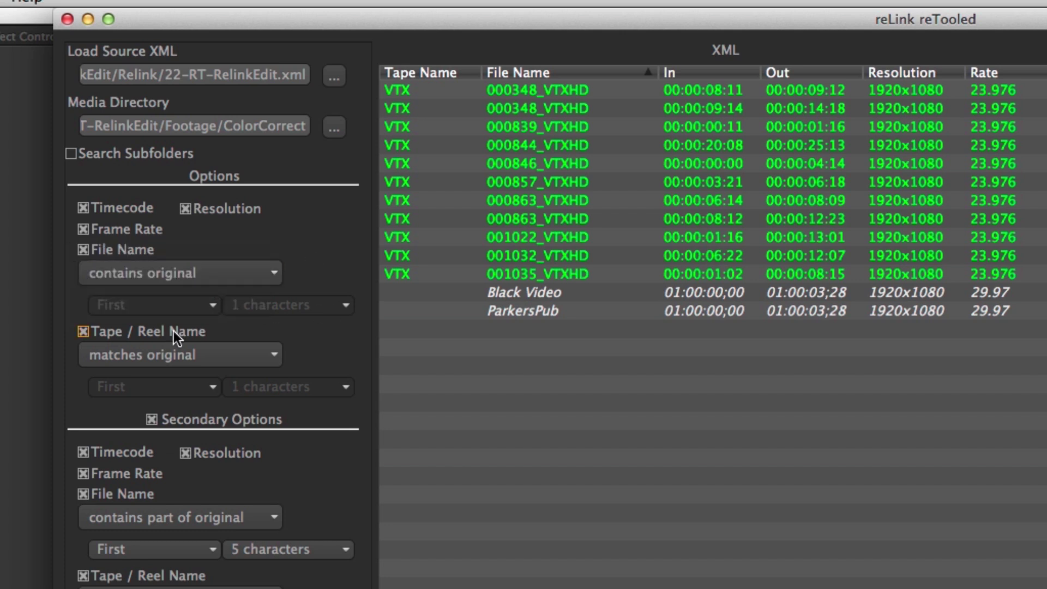
click(221, 356)
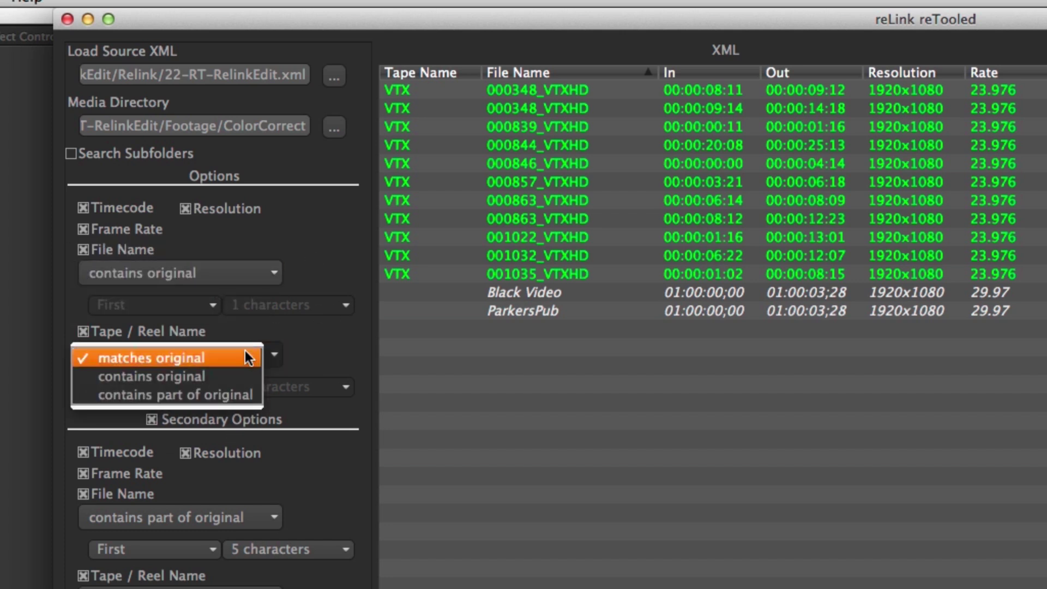
click(302, 345)
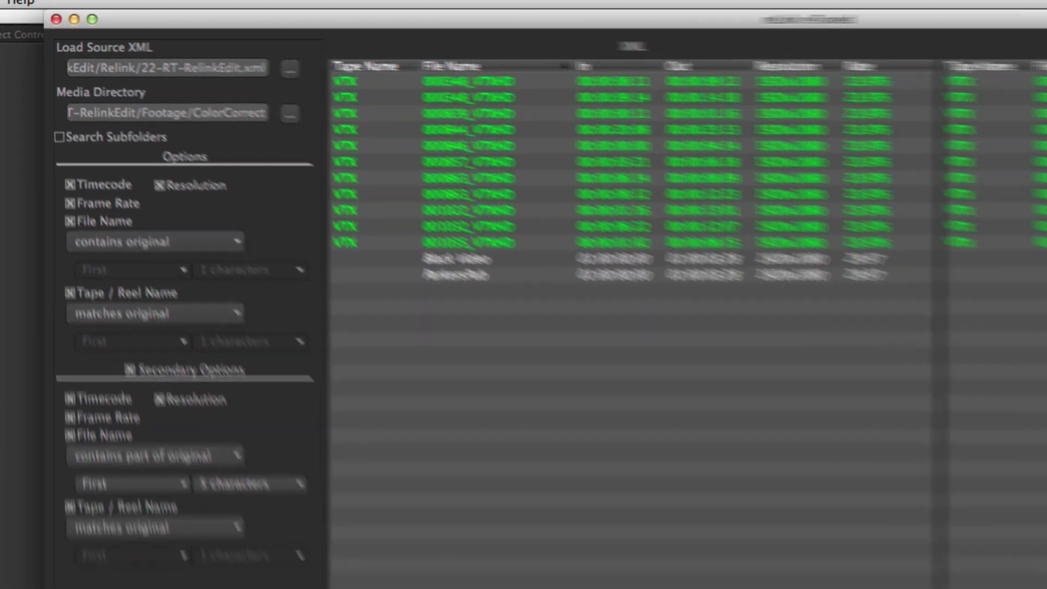
- Save the relinked XML in the original's folder with the prefix "relinked" and dismiss the save message
click(698, 478)
text(relinked)
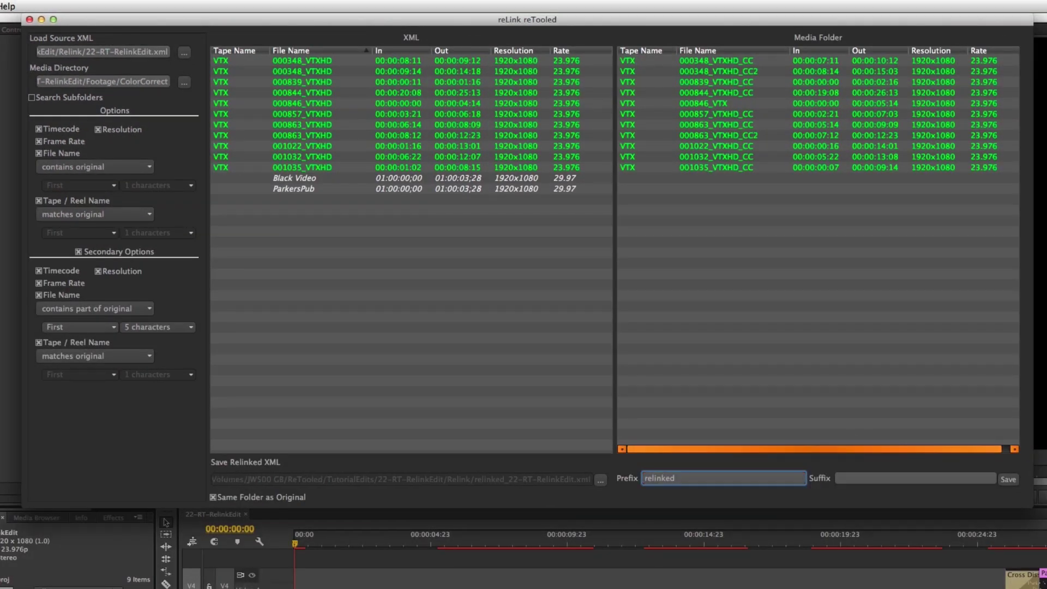
click(1008, 479)
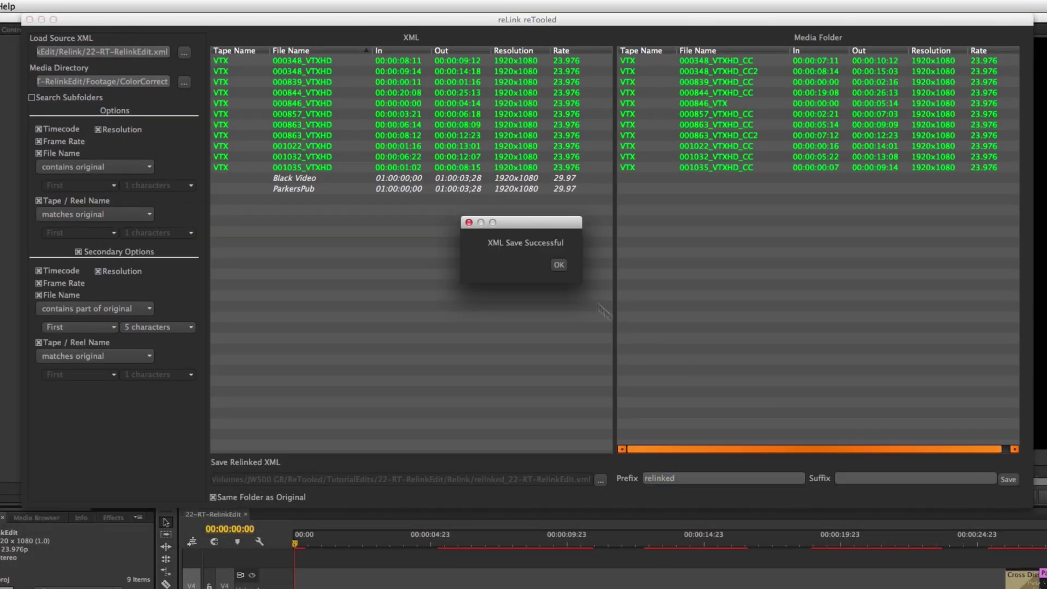
click(562, 268)
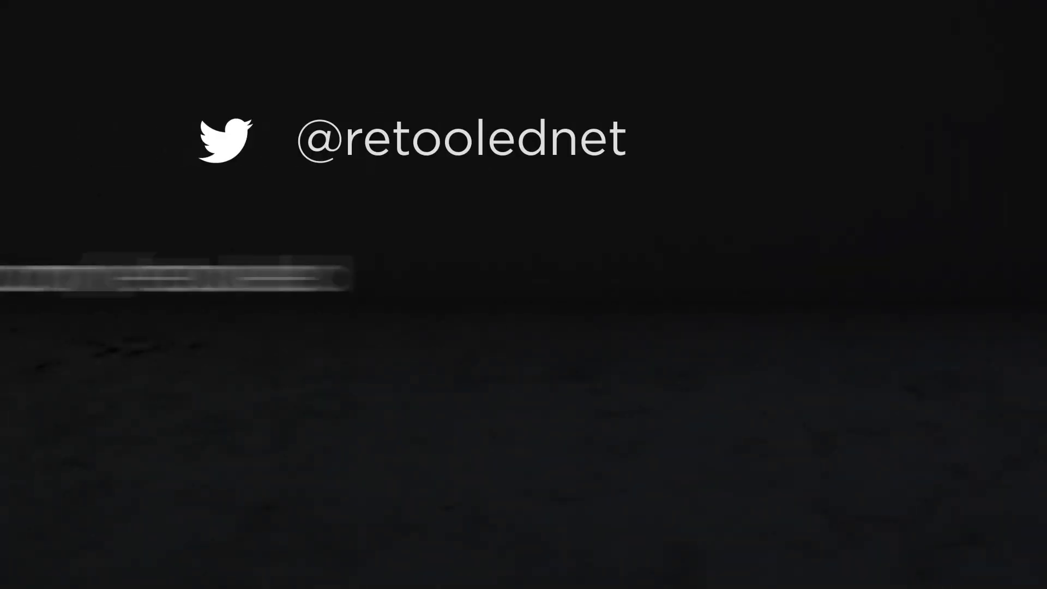